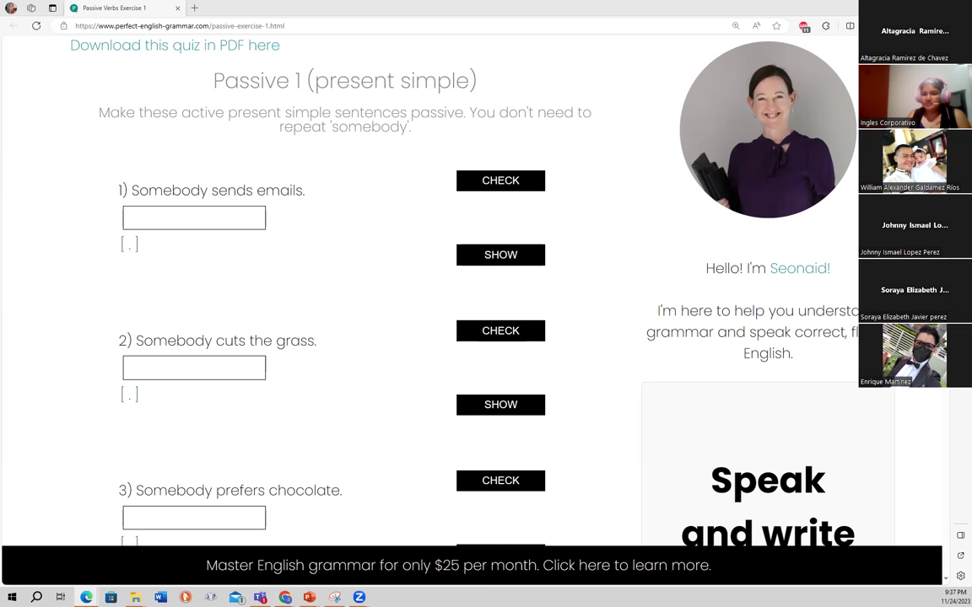
# Answer sentence 1 ("Somebody sends emails") with the passive form "Emails are sent"
pyautogui.click(149, 217)
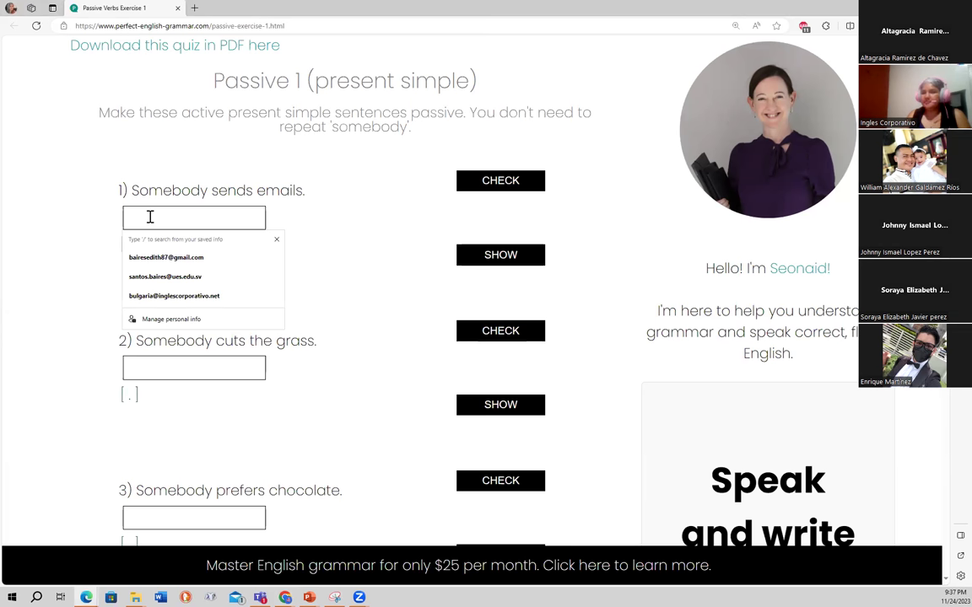
pyautogui.write('E')
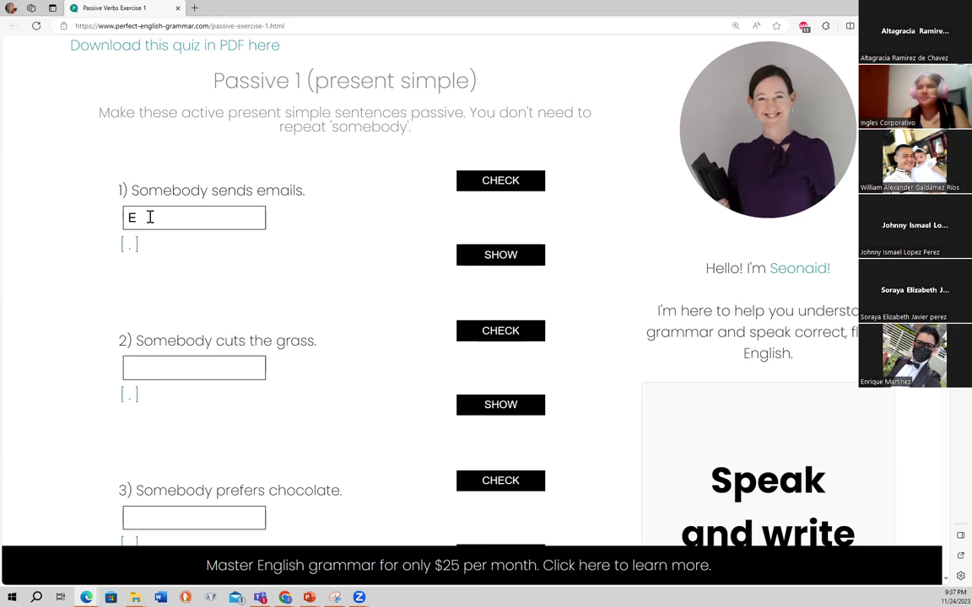
pyautogui.write('mails')
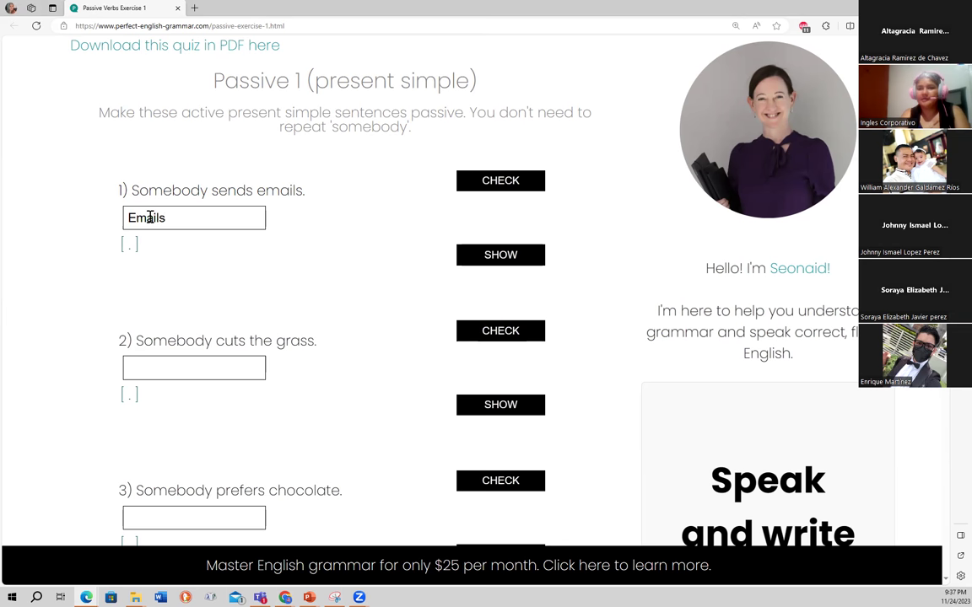
pyautogui.write(' are sent')
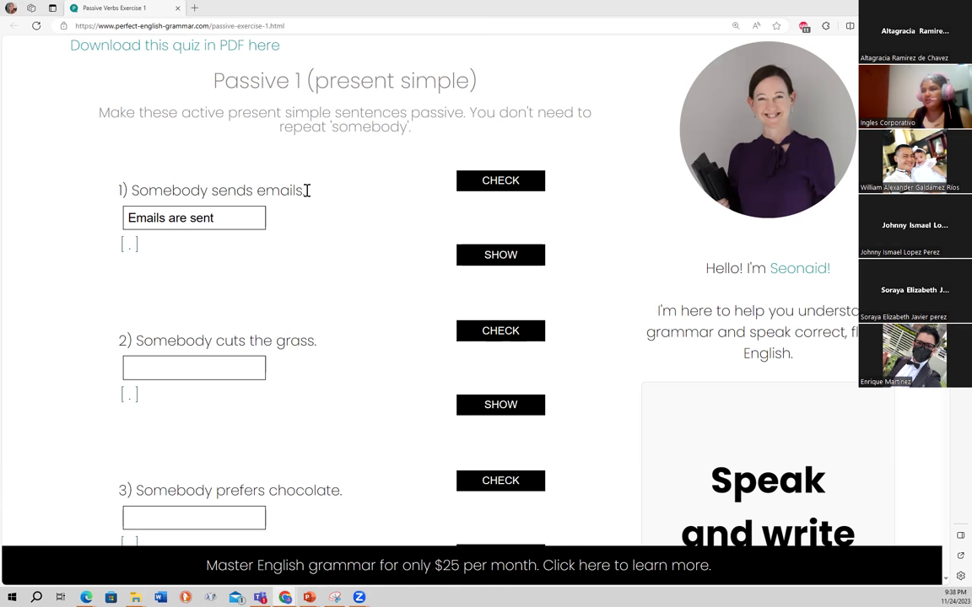
pyautogui.moveTo(128, 219); pyautogui.dragTo(167, 219)
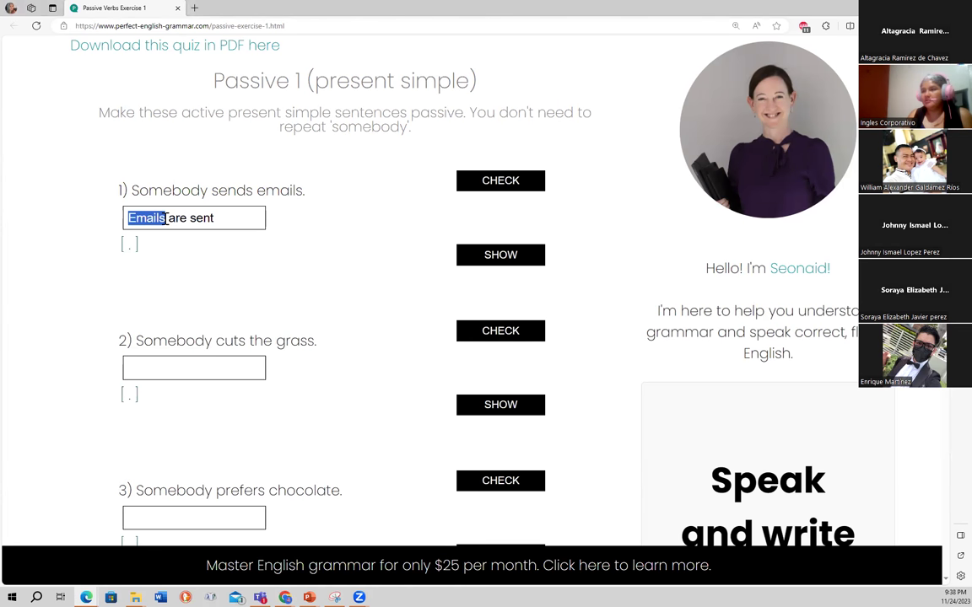
pyautogui.click(190, 270)
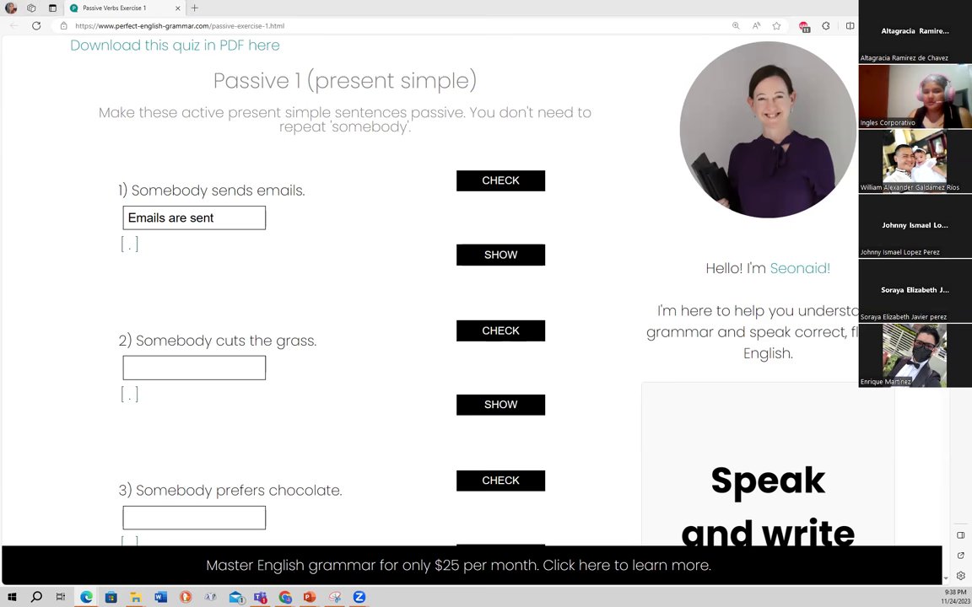
# Answer sentence 2 ("Somebody cuts the grass") with the passive form "The grass is cut"
pyautogui.click(171, 372)
pyautogui.write('Th')
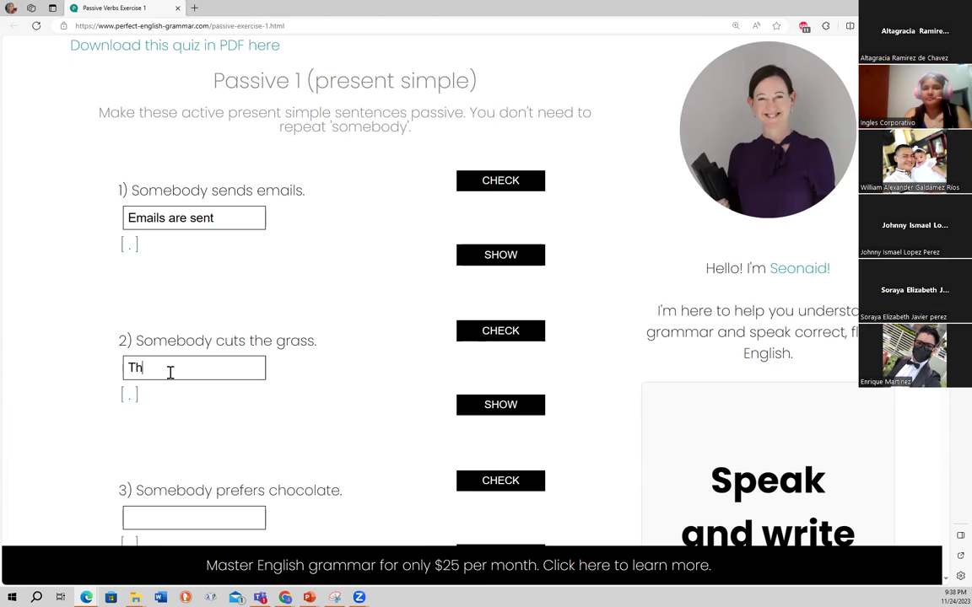
pyautogui.write('e grass')
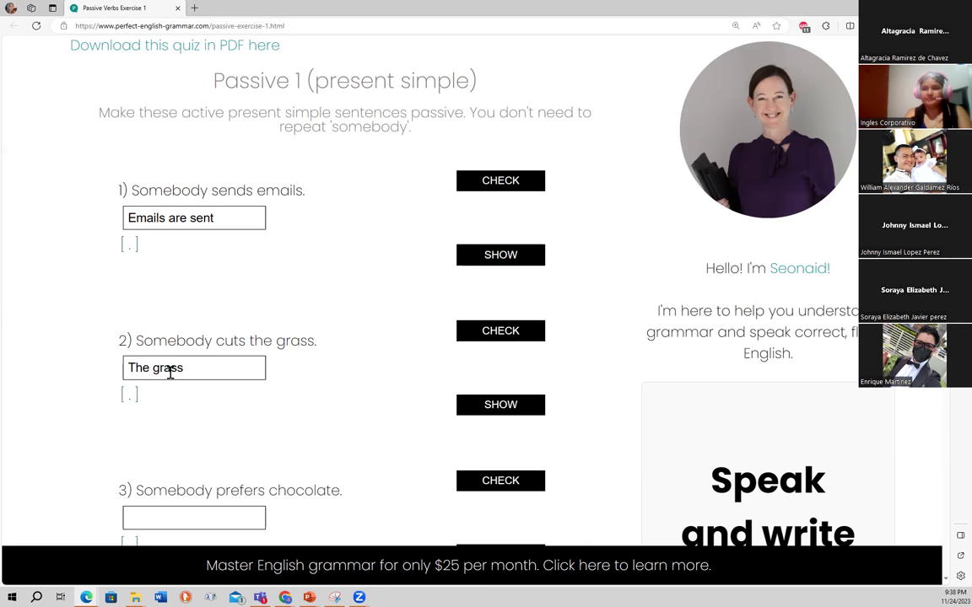
pyautogui.write(' is cut')
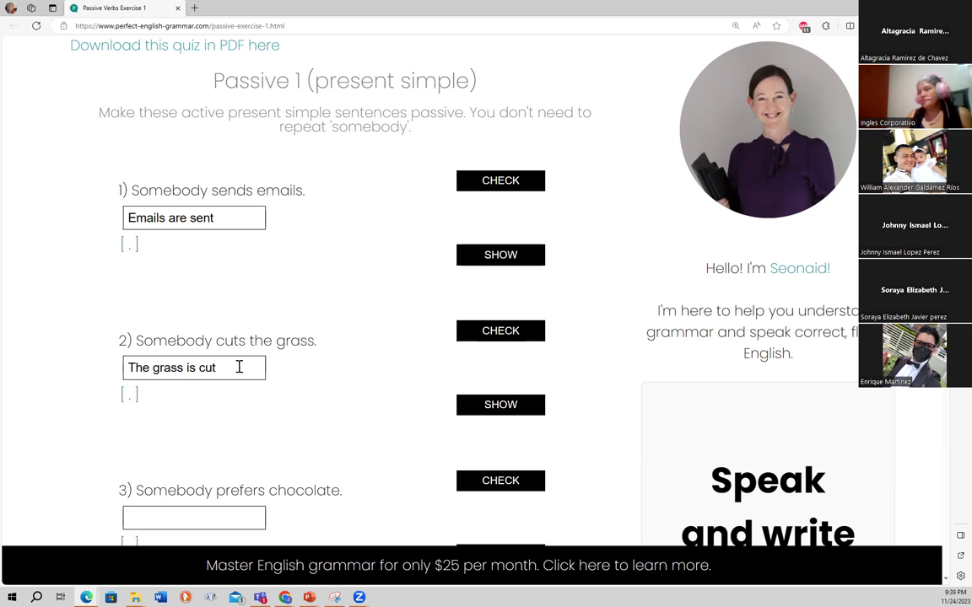
pyautogui.doubleClick(189, 368)
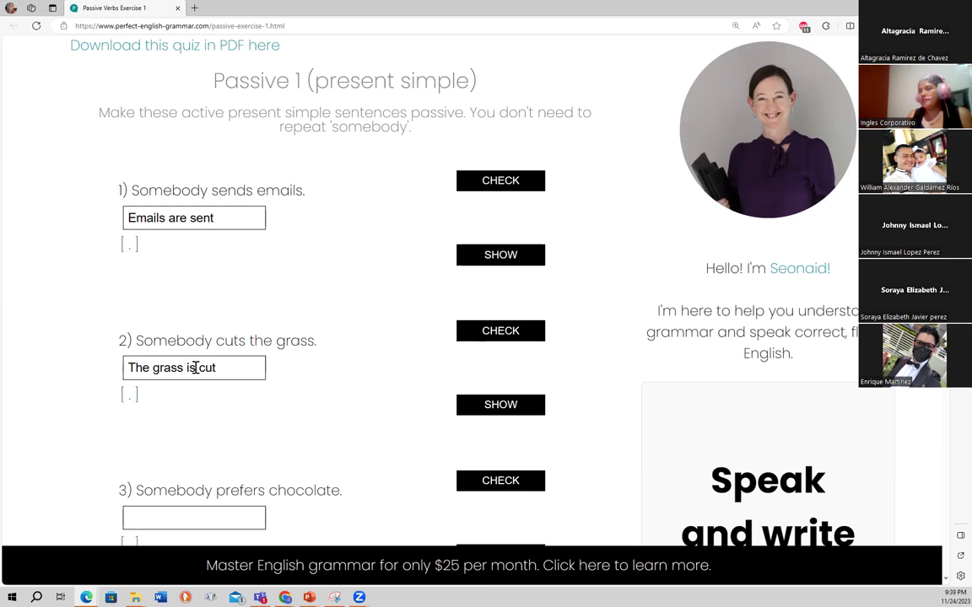
pyautogui.moveTo(184, 368); pyautogui.dragTo(159, 368)
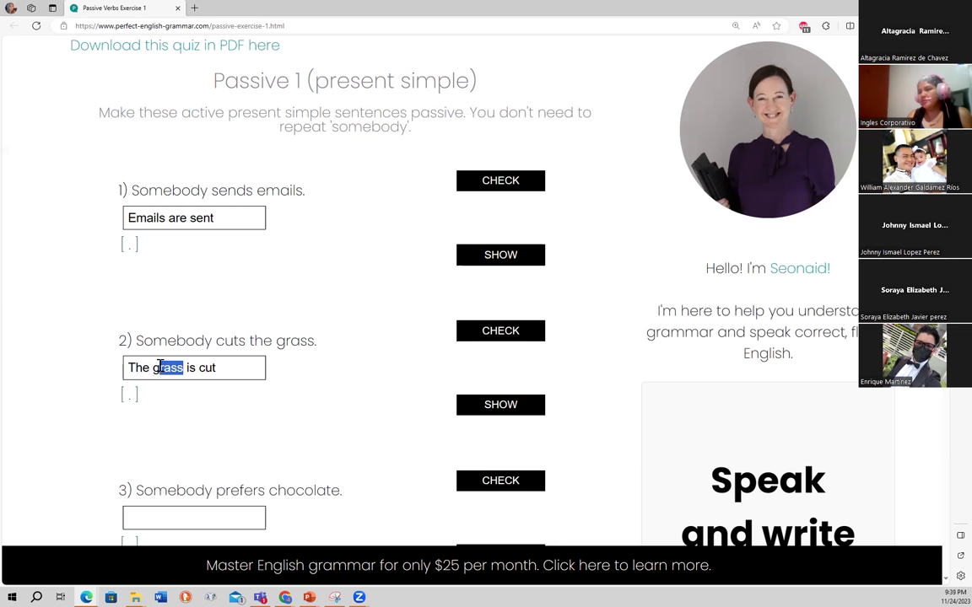
pyautogui.click(189, 406)
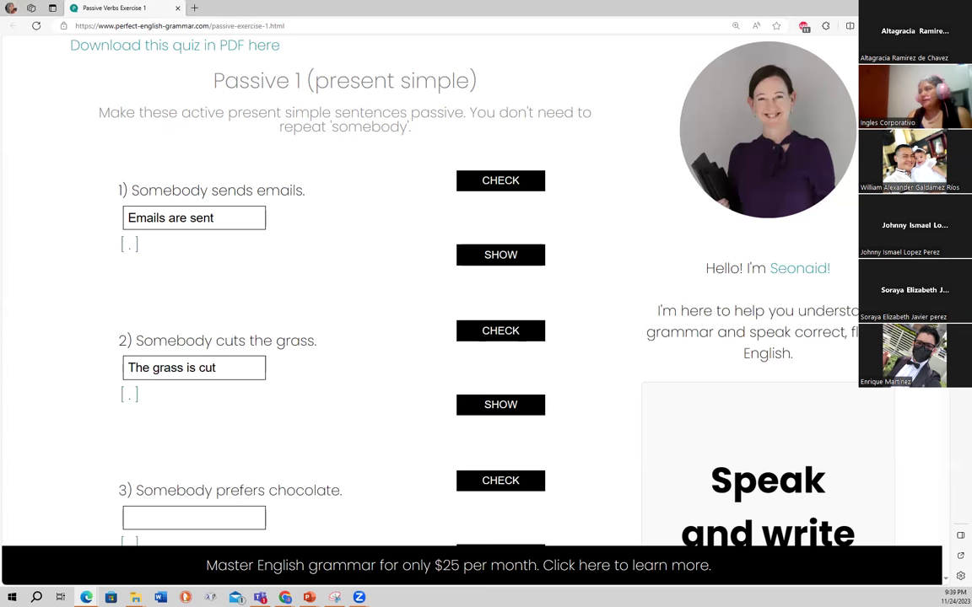
# Answer sentence 3 ("Somebody prefers chocolate") with the passive form "Chocolate is preferred"
pyautogui.scroll(-3, 388, 287)
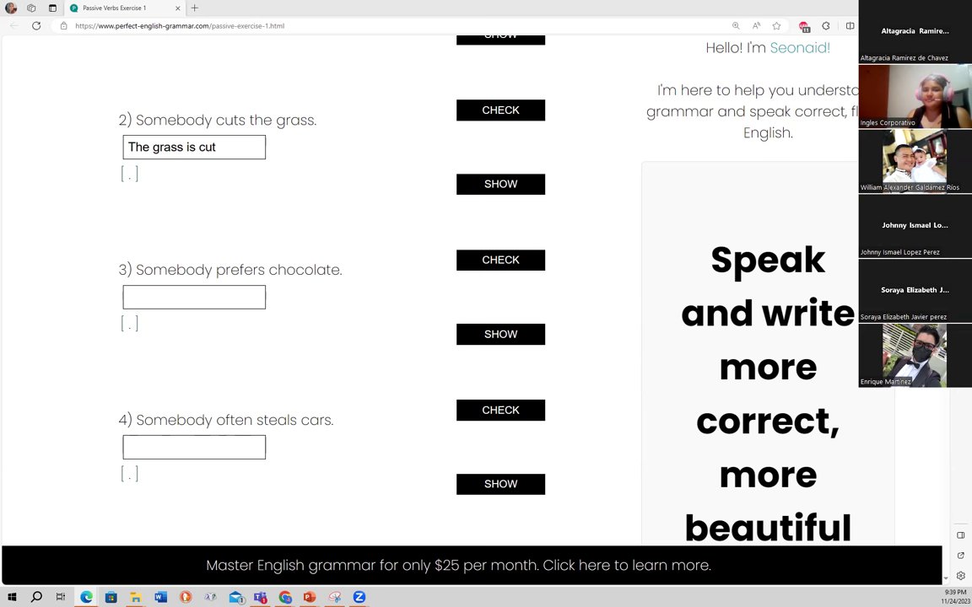
pyautogui.click(164, 301)
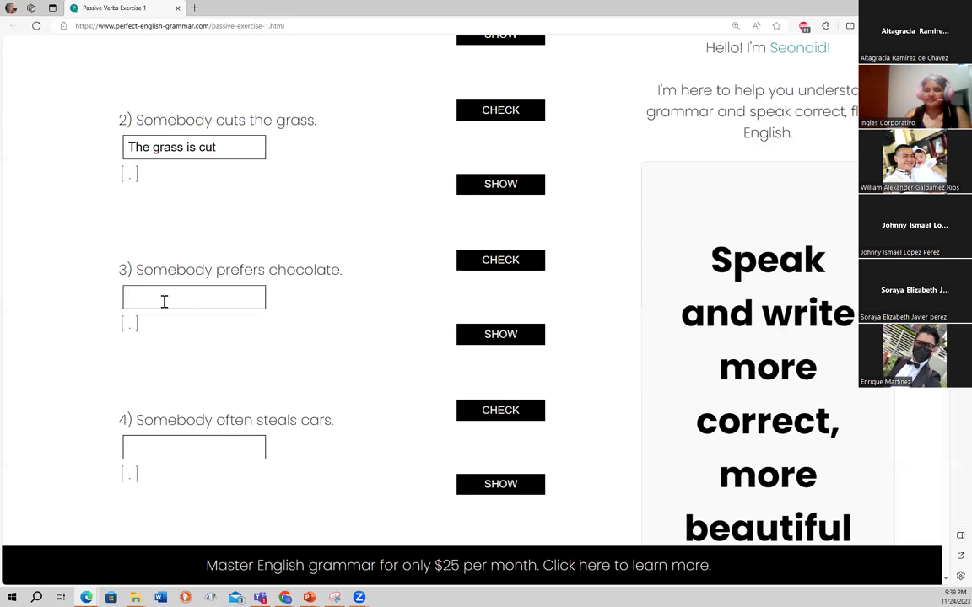
pyautogui.write('Ch')
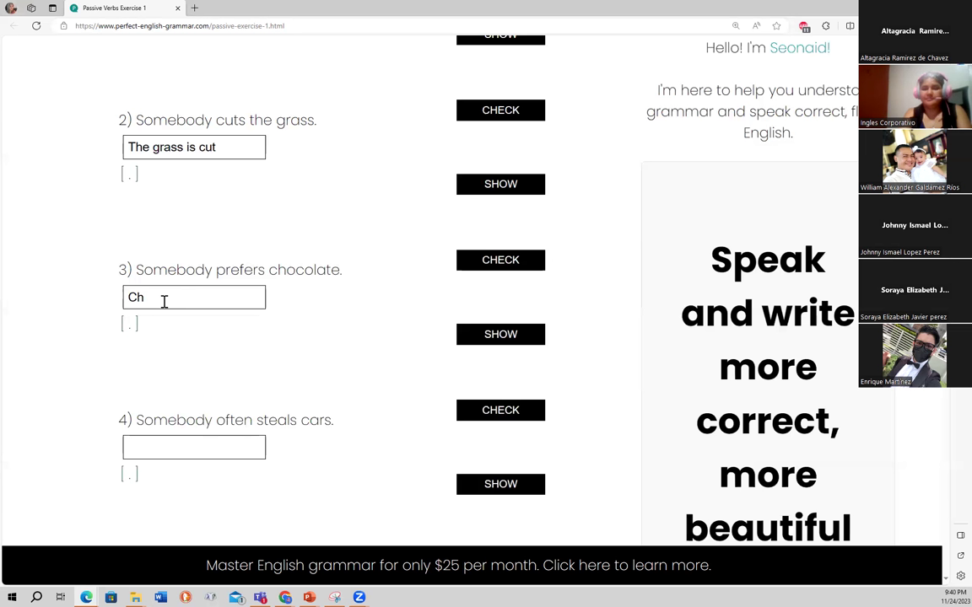
pyautogui.write('ocol')
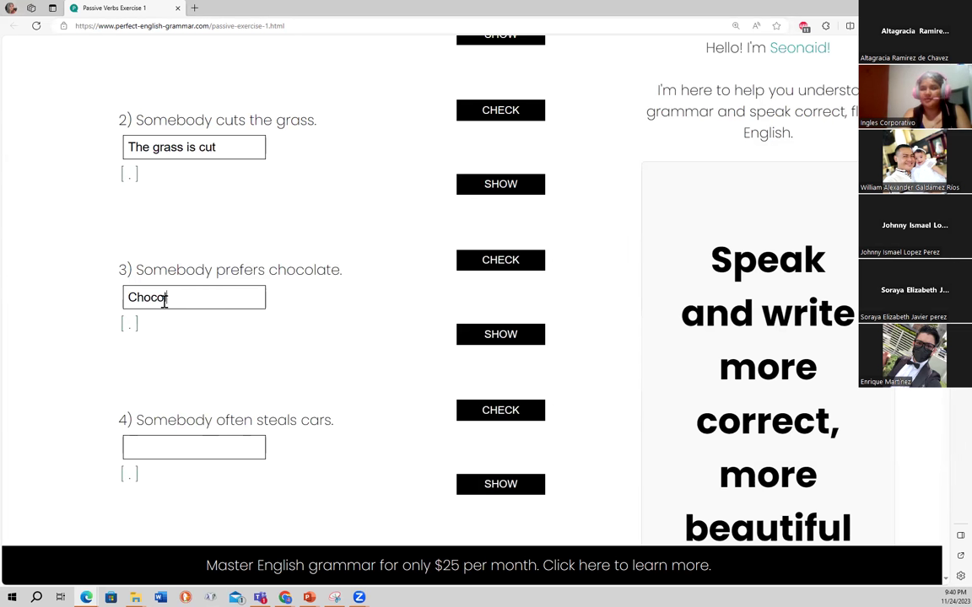
pyautogui.write('ate')
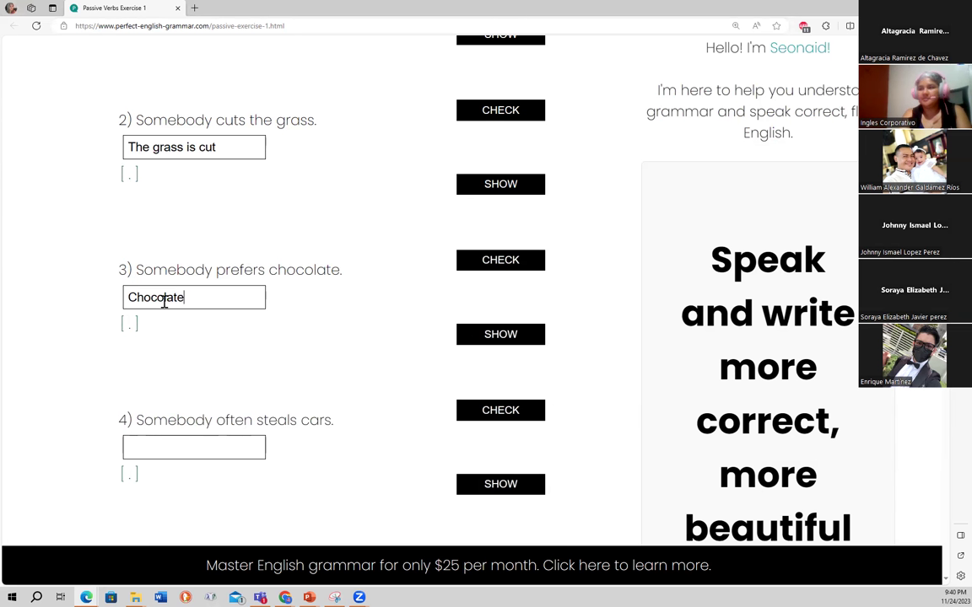
pyautogui.write(' is p')
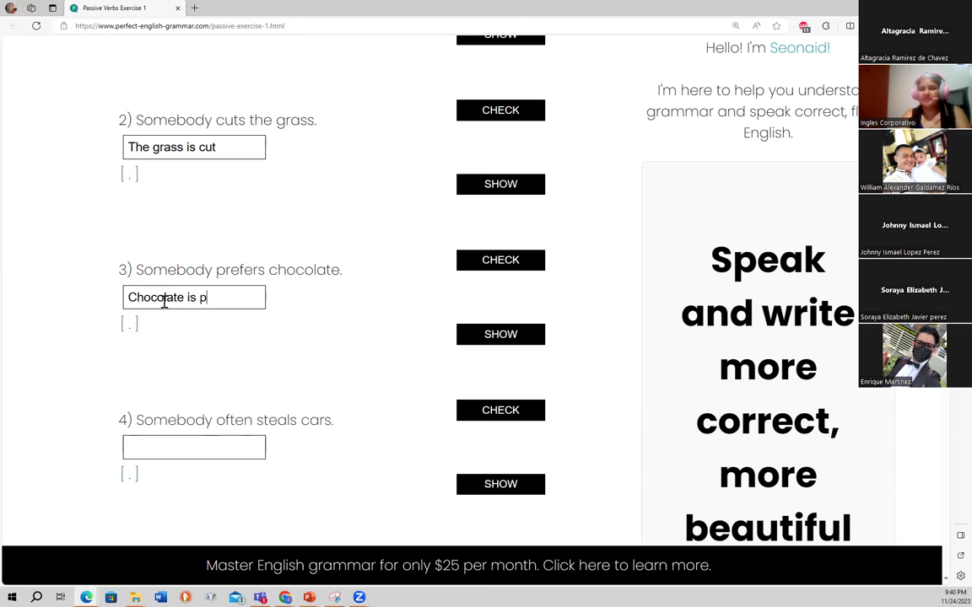
pyautogui.write('referred')
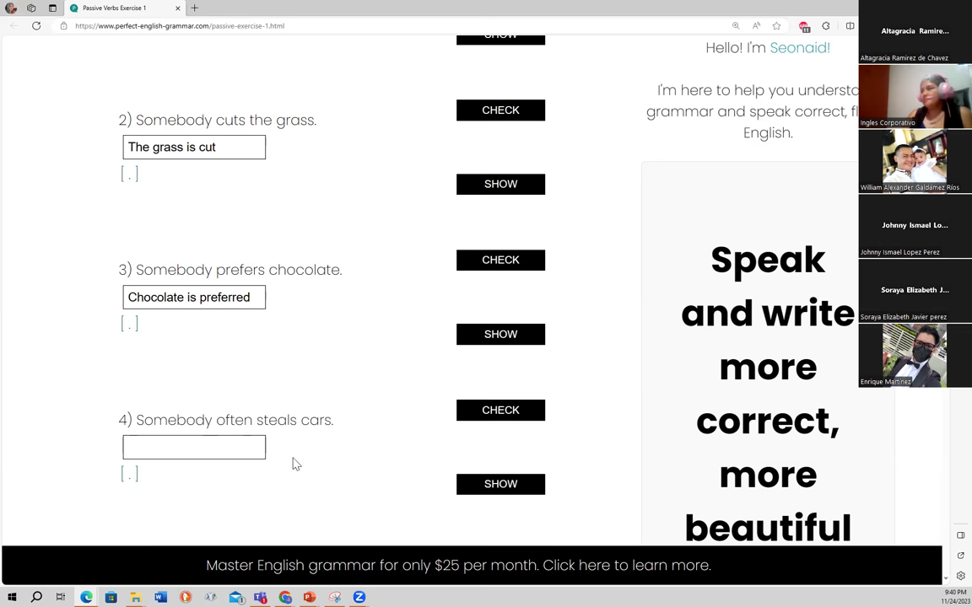
# Answer sentence 4 ("Somebody often steals cars") with the passive form "Cars are often stolen"
pyautogui.scroll(-3, 238, 287)
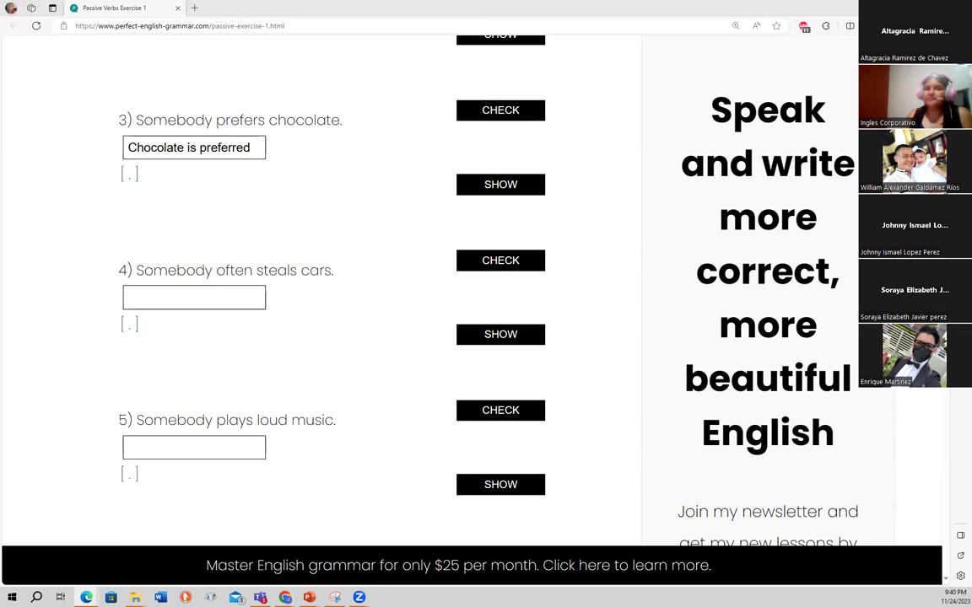
pyautogui.click(167, 289)
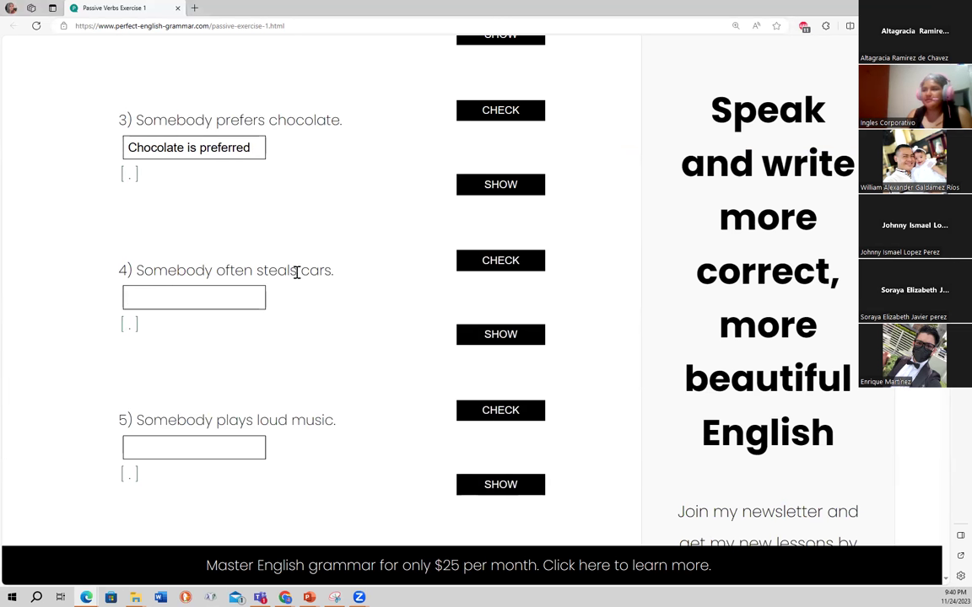
pyautogui.moveTo(295, 271); pyautogui.dragTo(261, 270)
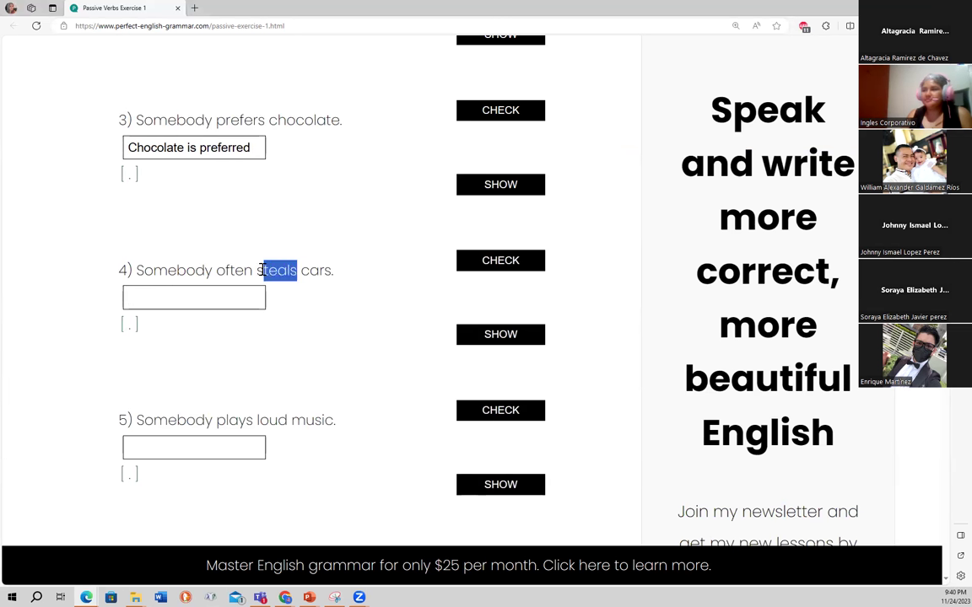
pyautogui.click(307, 305)
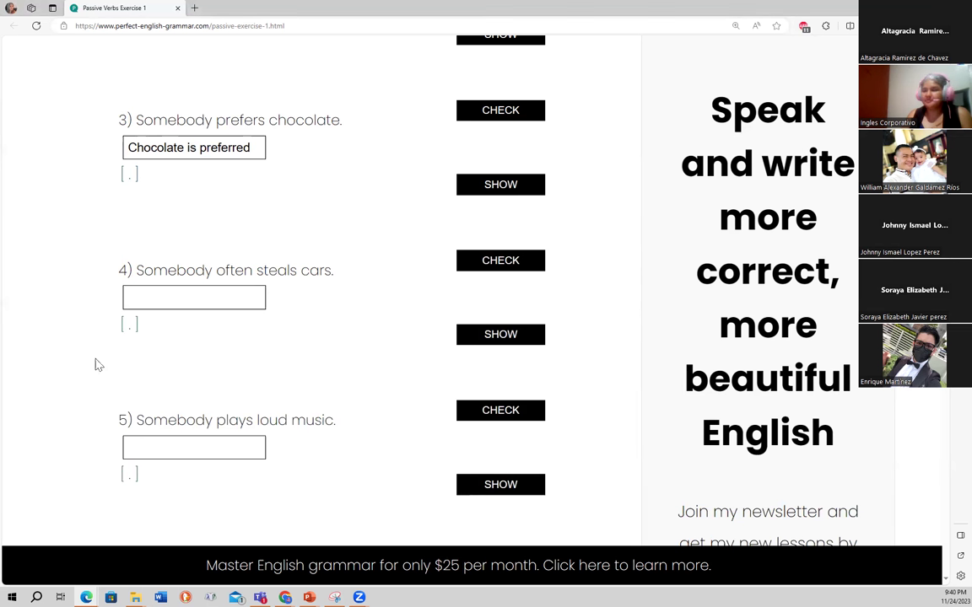
pyautogui.click(131, 294)
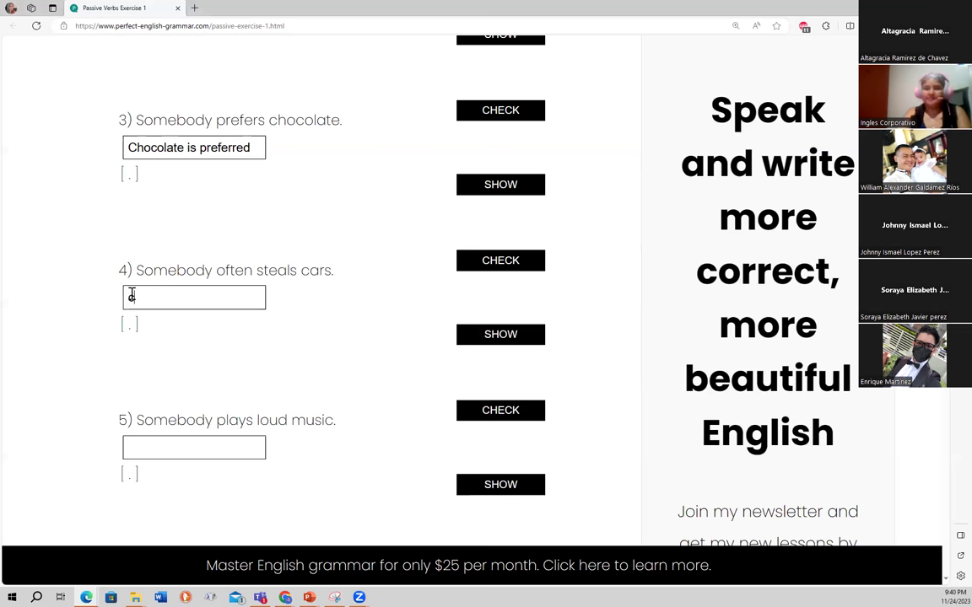
pyautogui.write('c')
pyautogui.press('BackSpace')
pyautogui.write('Cars')
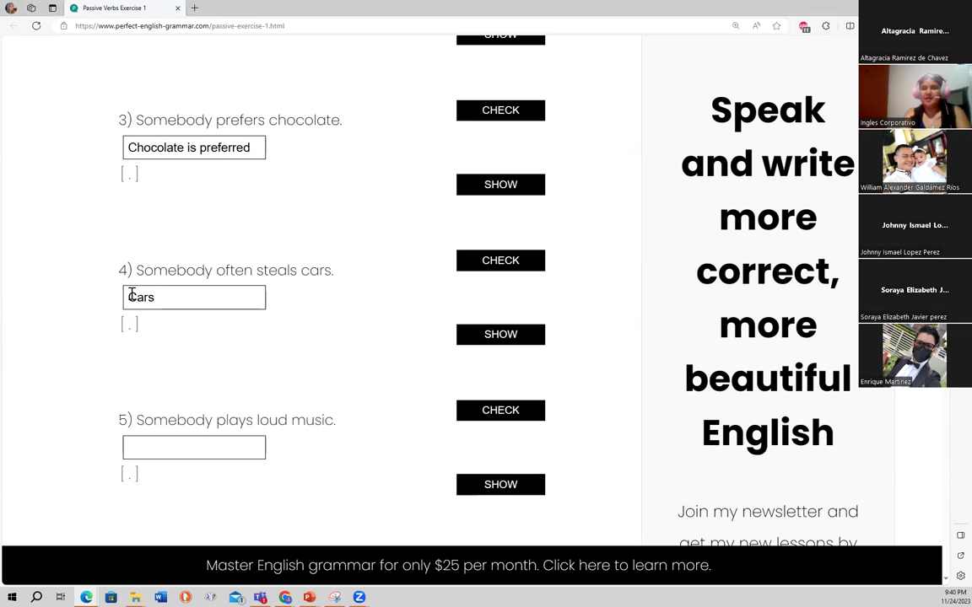
pyautogui.write(' are')
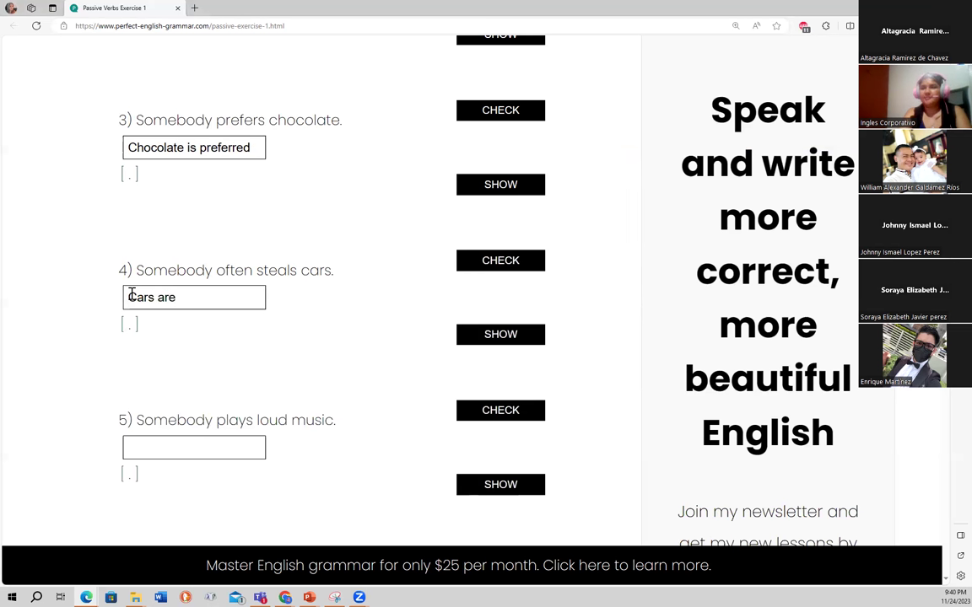
pyautogui.write(' often')
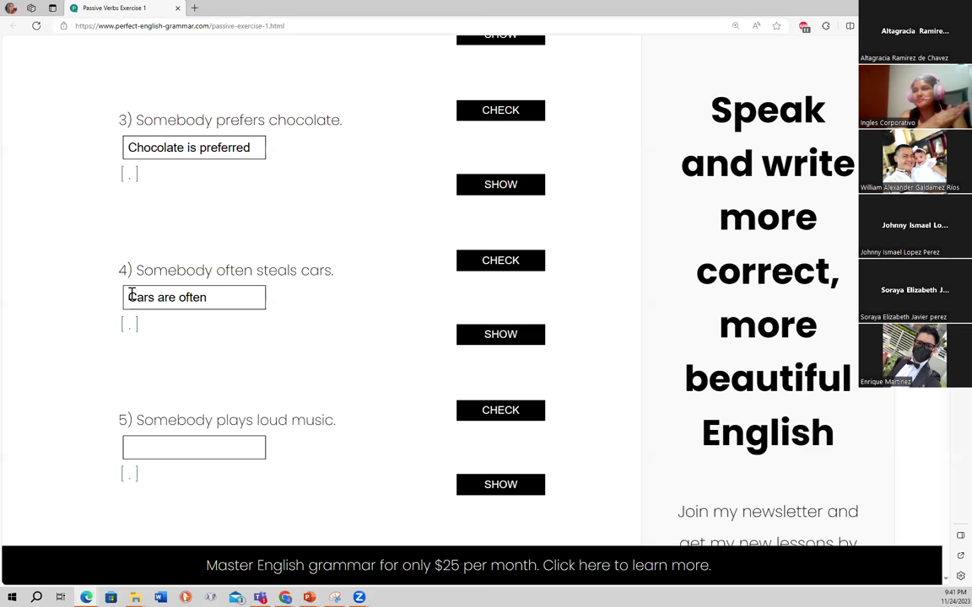
pyautogui.write('stolen')
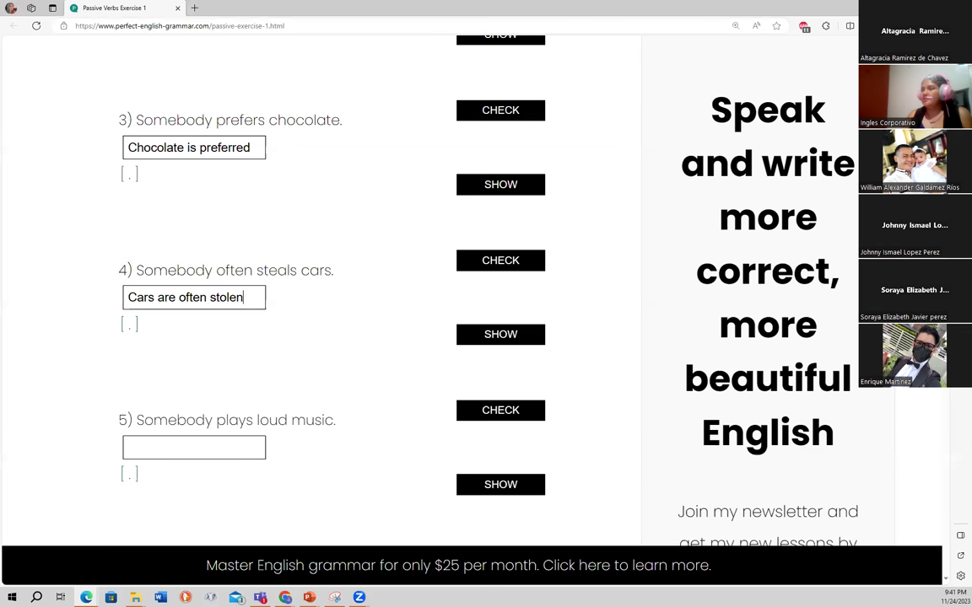
# Answer sentence 5 ("Somebody plays loud music") with the passive form "Loud music is played", correcting the verb's spelling
pyautogui.scroll(-3, 153, 246)
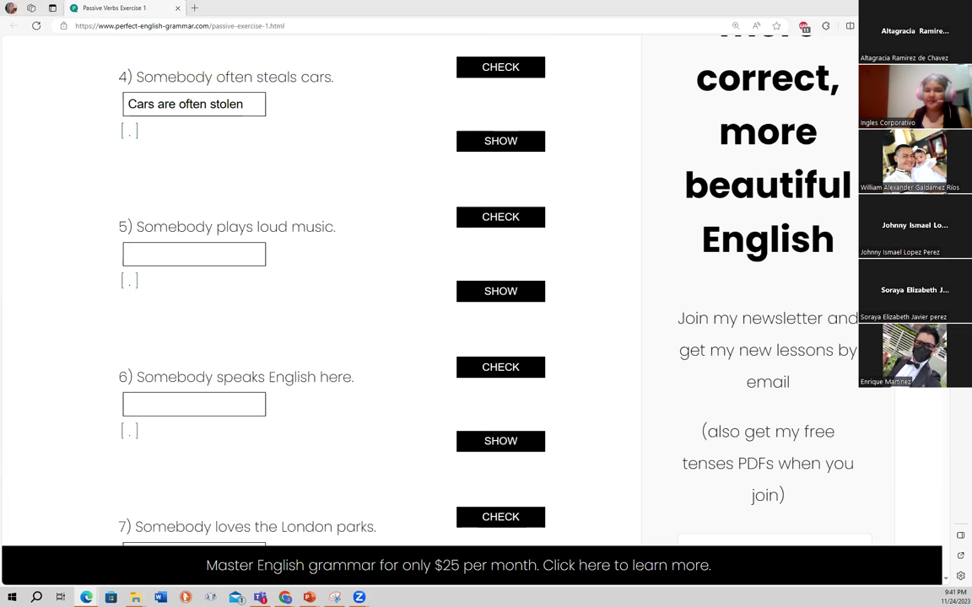
pyautogui.click(160, 256)
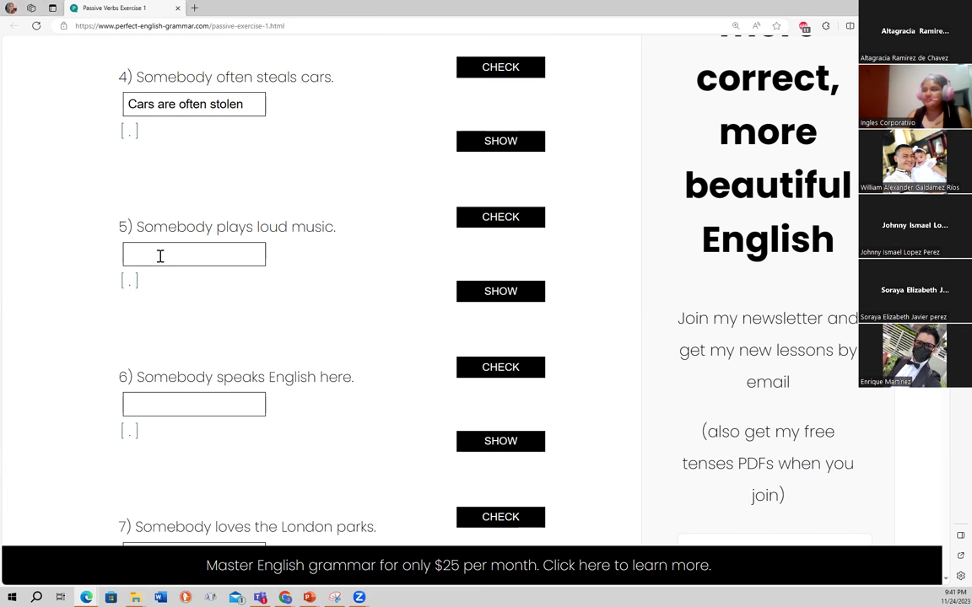
pyautogui.write('Loud music')
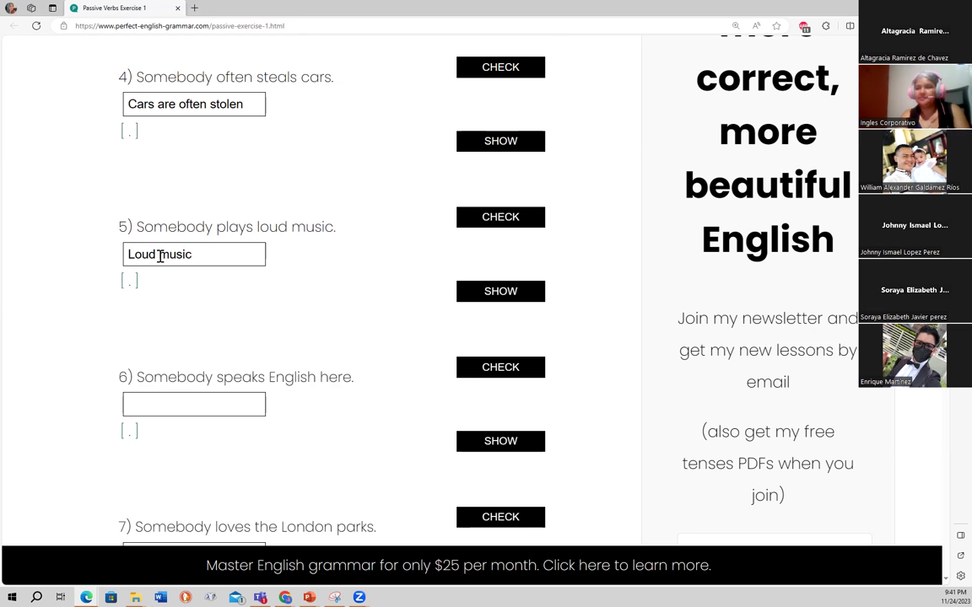
pyautogui.write('is')
pyautogui.write('pallayed')
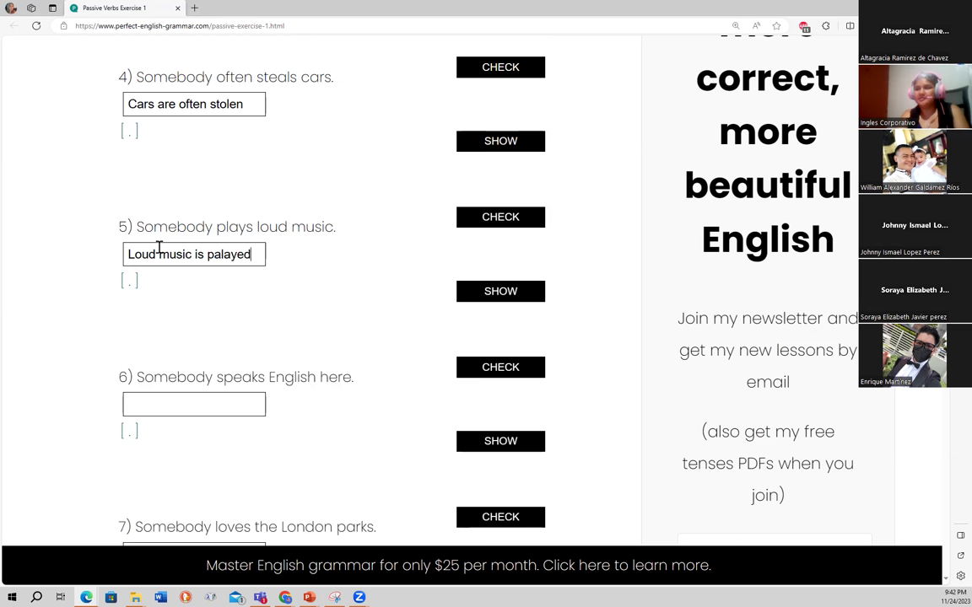
pyautogui.write('.')
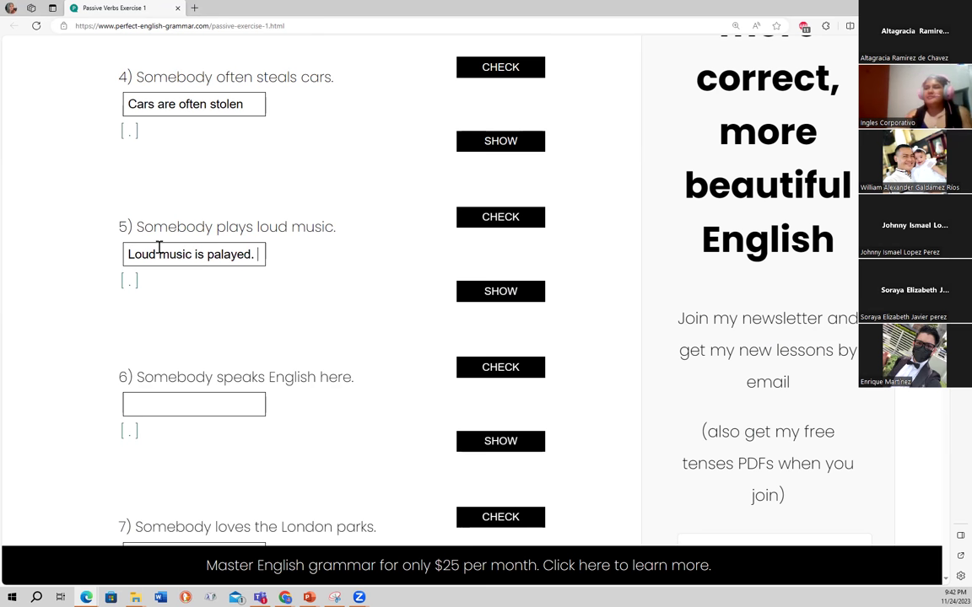
pyautogui.press('BackSpace')
pyautogui.press('BackSpace')
pyautogui.press('BackSpace')
pyautogui.press('BackSpace')
pyautogui.press('BackSpace')
pyautogui.press('BackSpace')
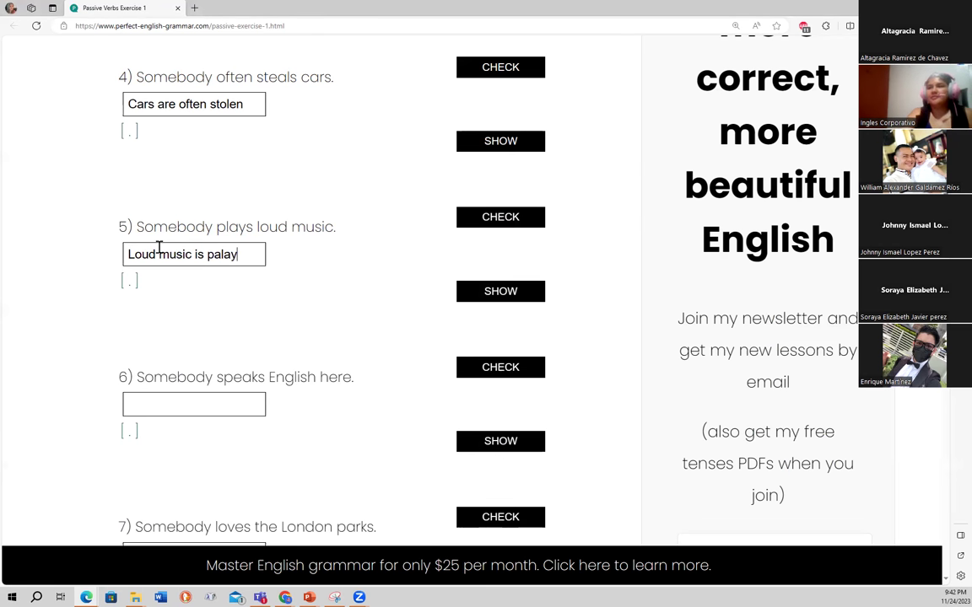
pyautogui.press('BackSpace')
pyautogui.write('layed')
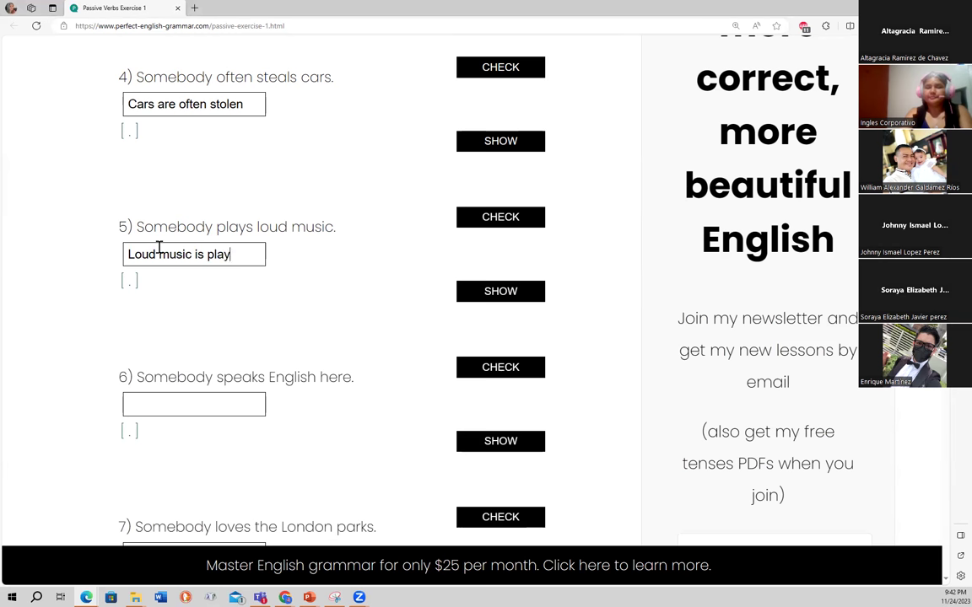
# Complete the answer to sentence 5 so it reads "Loud music is played." with a closing period
pyautogui.write('.')
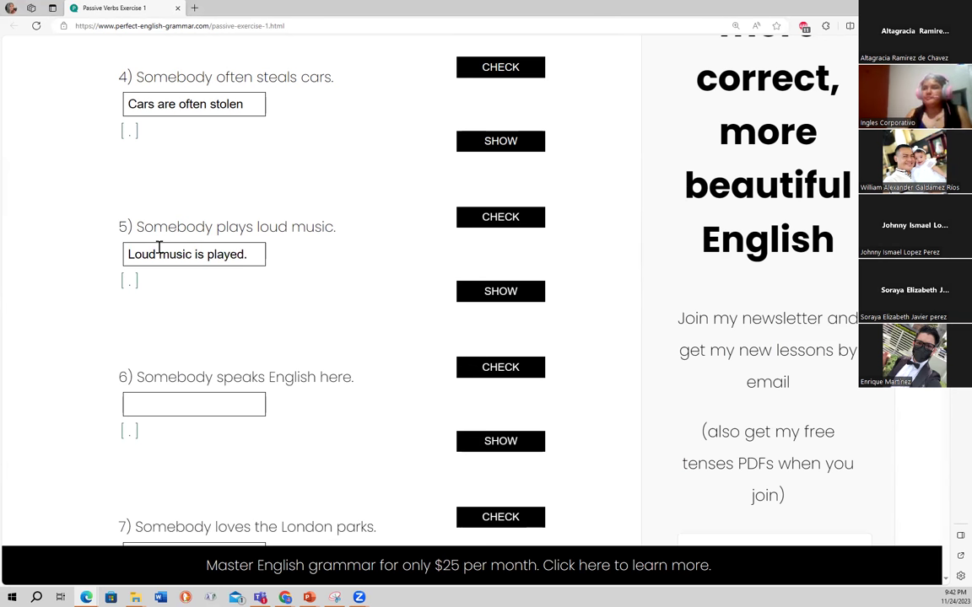
pyautogui.click(245, 254)
pyautogui.write('.')
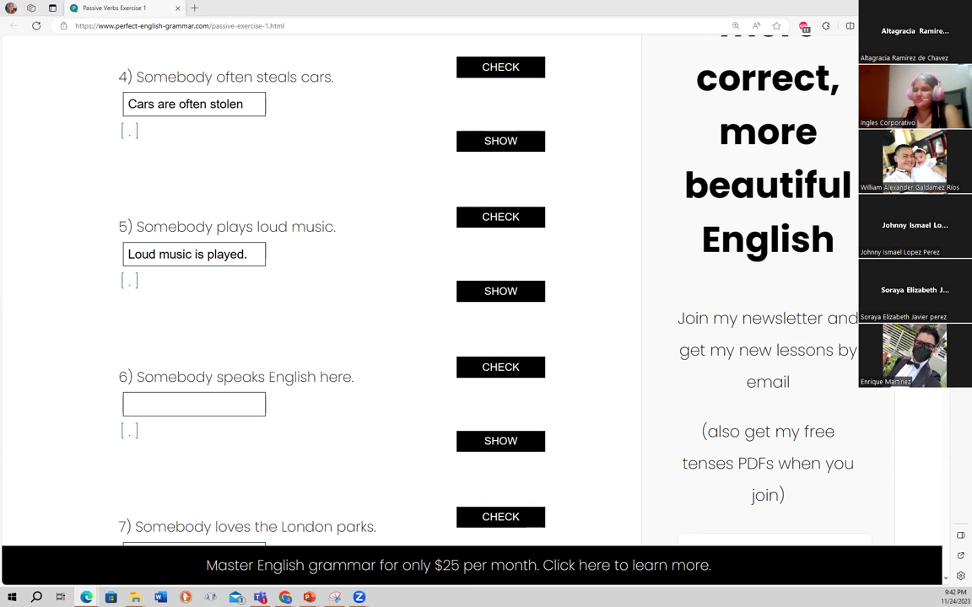
# Answer sentence 6 ("Somebody speaks English here") with the passive form "English is spoken here."
pyautogui.click(132, 409)
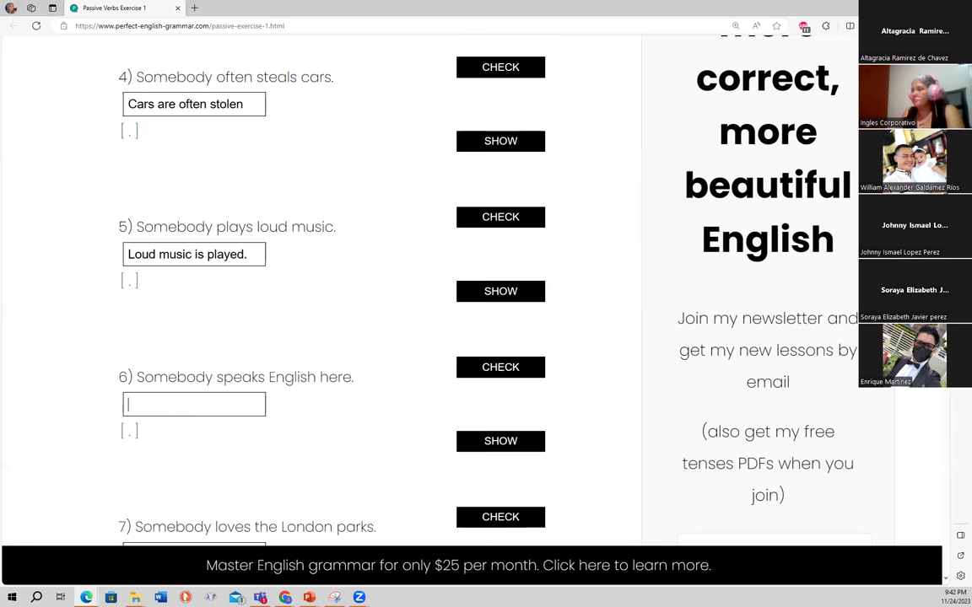
pyautogui.scroll(-3, 337, 295)
pyautogui.scroll(-1, 338, 295)
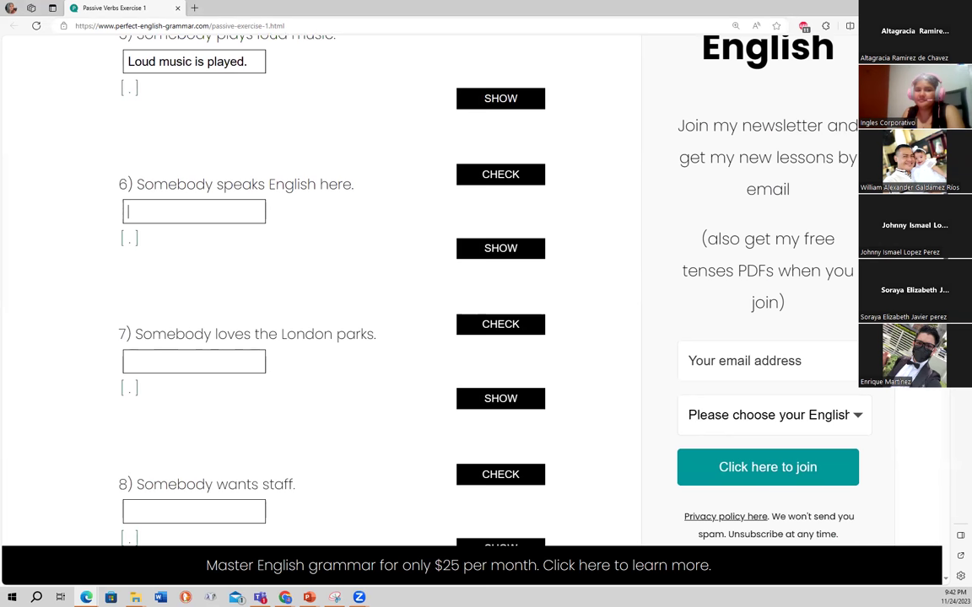
pyautogui.scroll(-1, 337, 295)
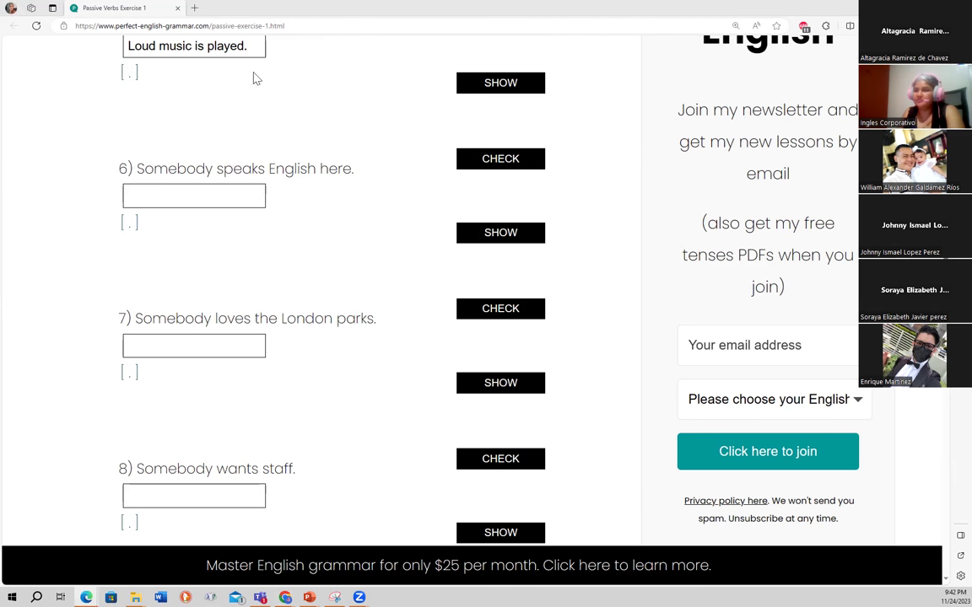
pyautogui.click(154, 193)
pyautogui.write('English')
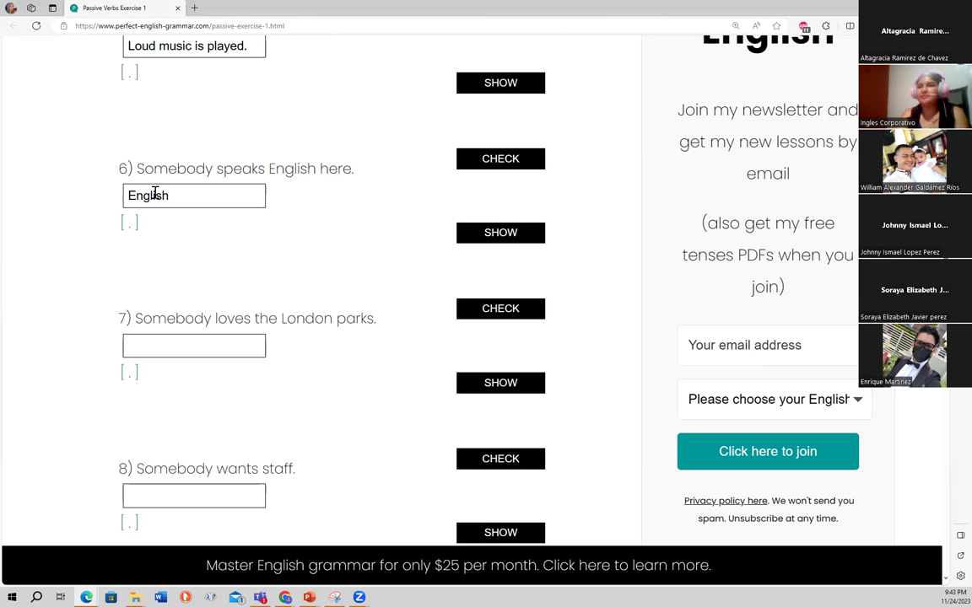
pyautogui.write(' is')
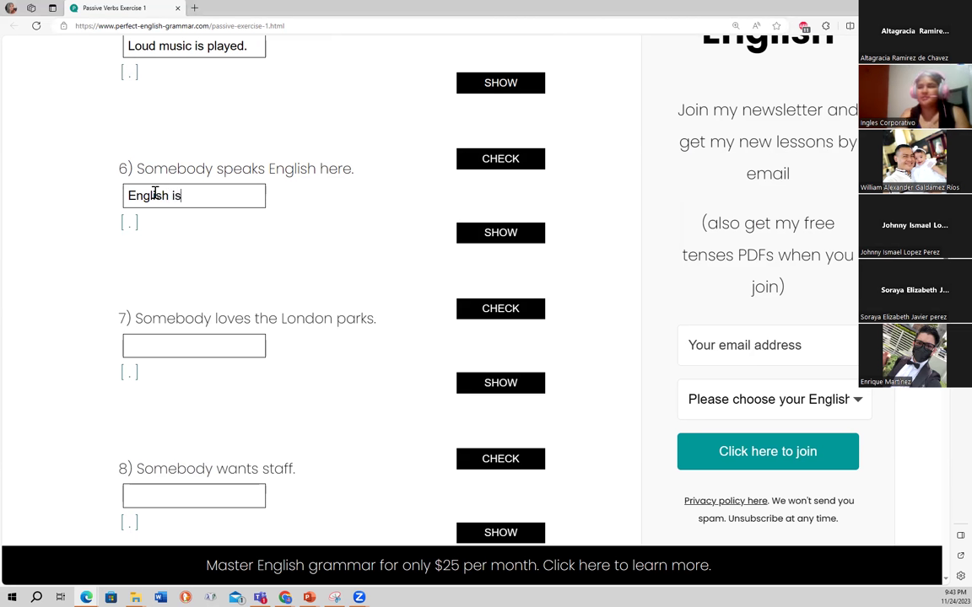
pyautogui.write(' spoken')
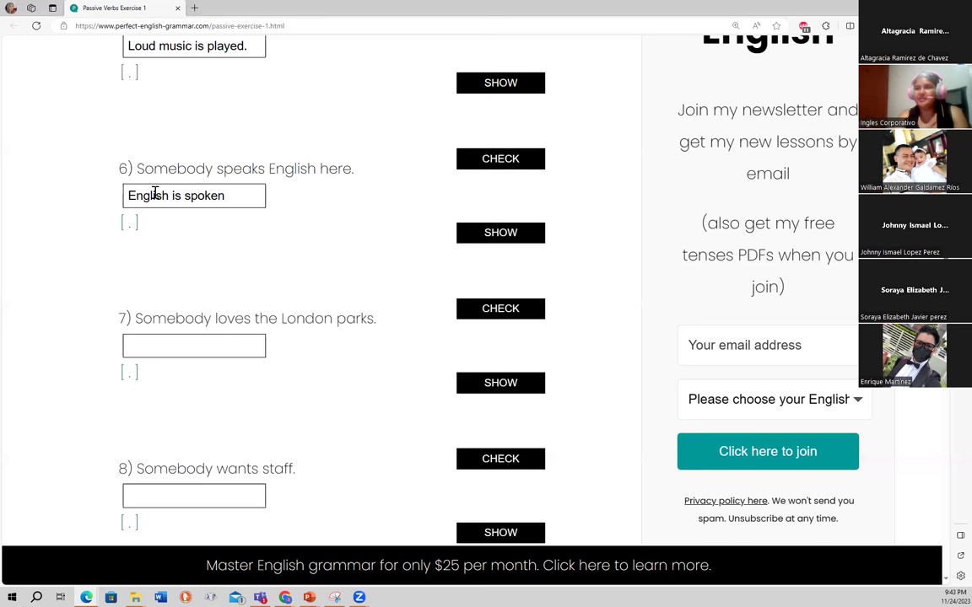
pyautogui.write('here.')
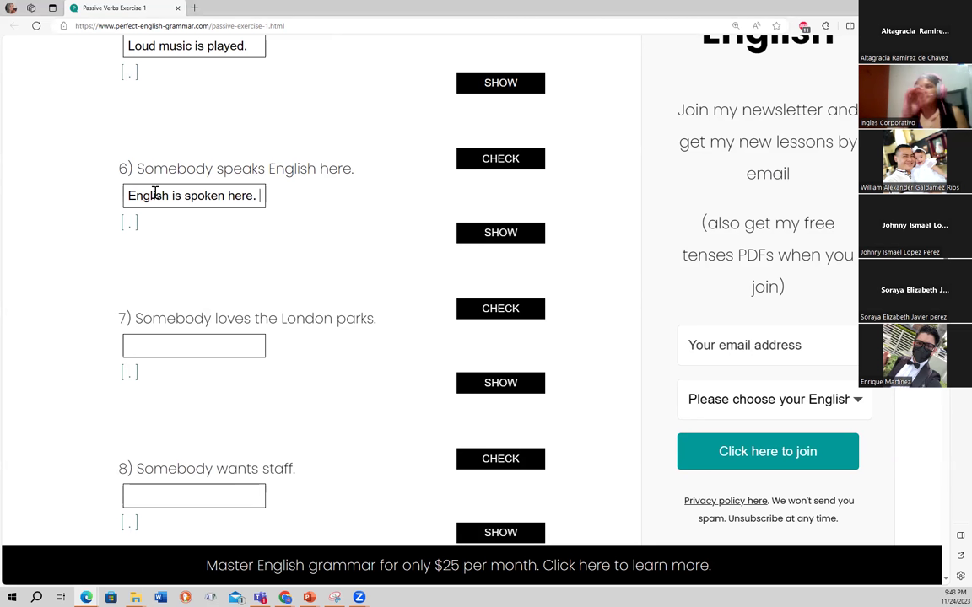
# Answer sentence 7 ("Somebody loves the London parks") with the passive form "The London parks are loved"
pyautogui.click(213, 339)
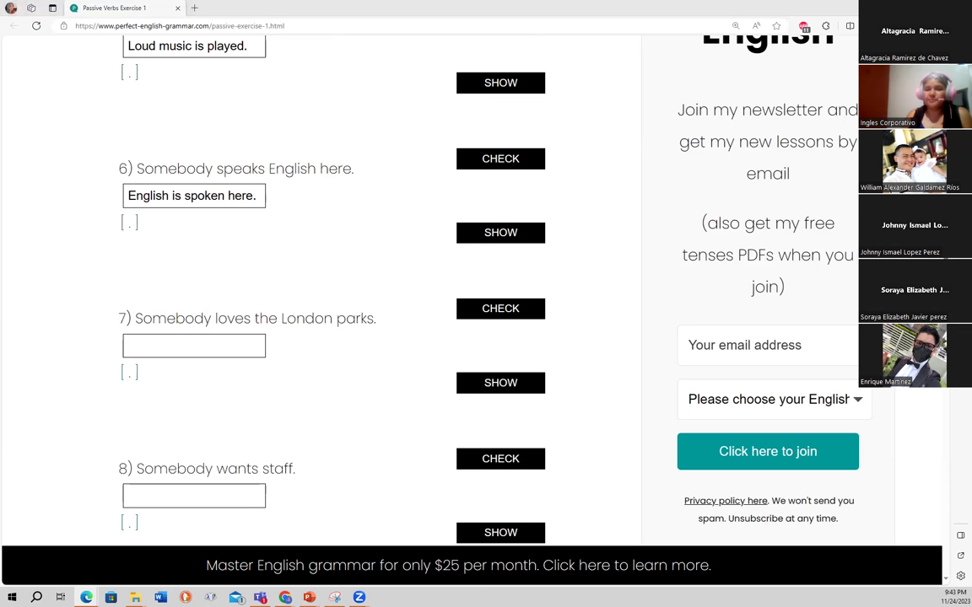
pyautogui.click(148, 348)
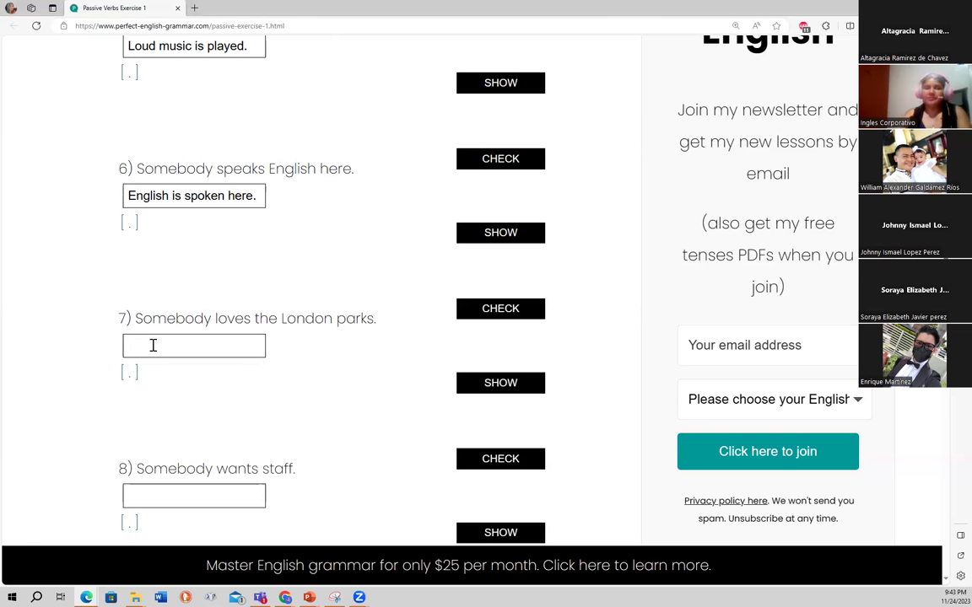
pyautogui.write('Lo')
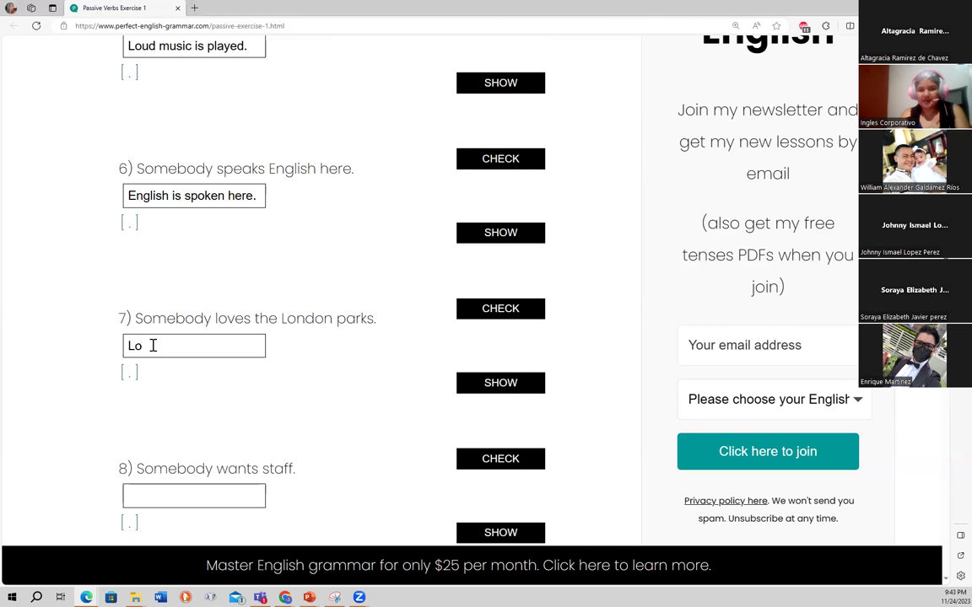
pyautogui.press('BackSpace')
pyautogui.press('BackSpace')
pyautogui.write('The Lo')
pyautogui.press('BackSpace')
pyautogui.press('BackSpace')
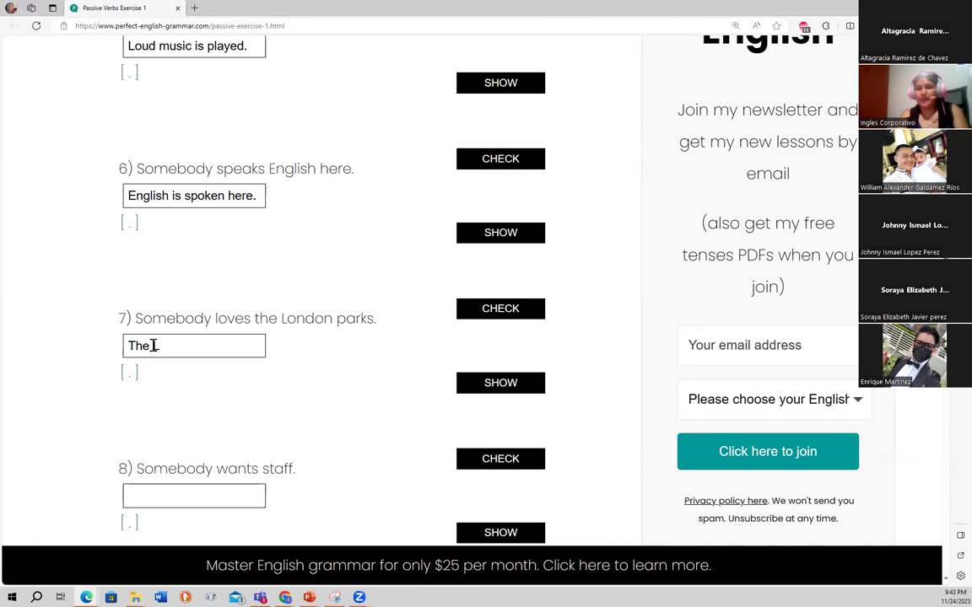
pyautogui.write('London parks are')
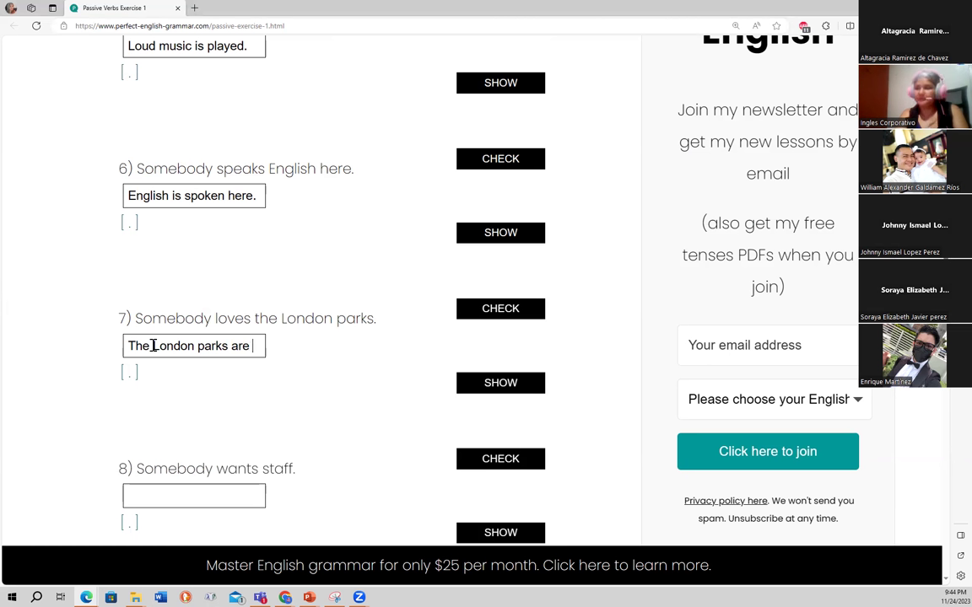
pyautogui.write('loved')
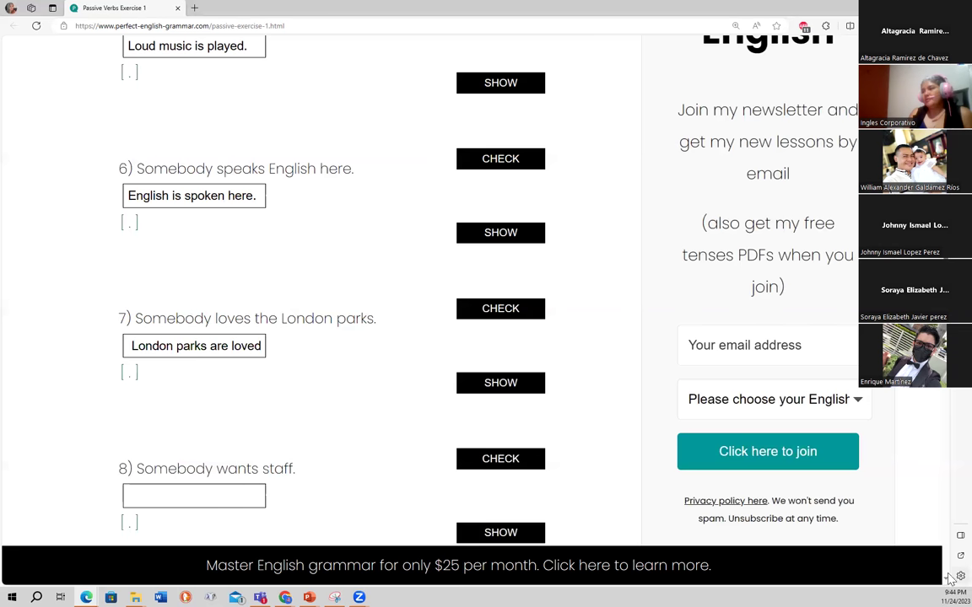
# Answer sentence 8 ("Somebody wants staff") with the passive form "Staff is wanted"
pyautogui.scroll(-3, 946, 582)
pyautogui.scroll(-3, 947, 582)
pyautogui.click(191, 224)
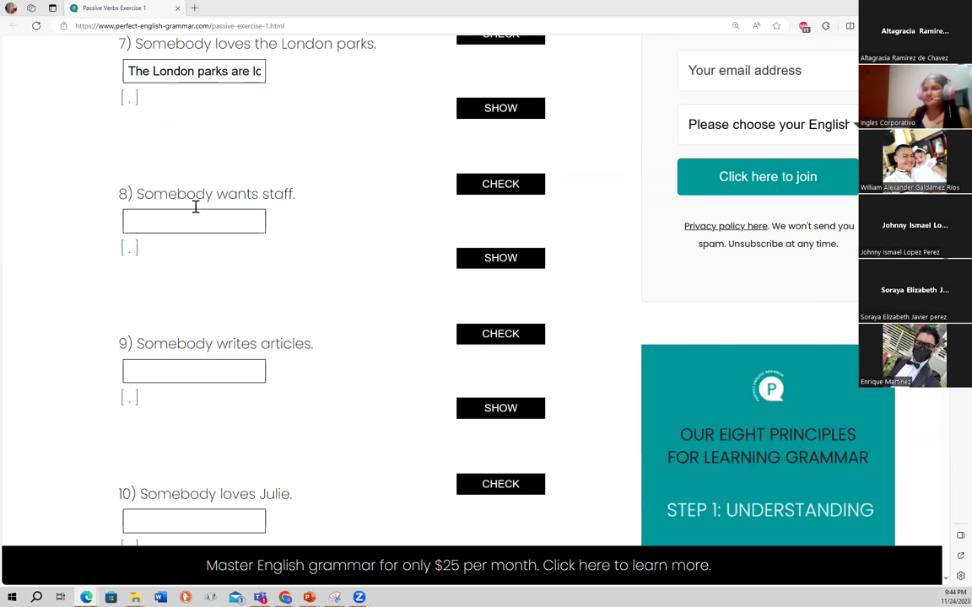
pyautogui.click(171, 229)
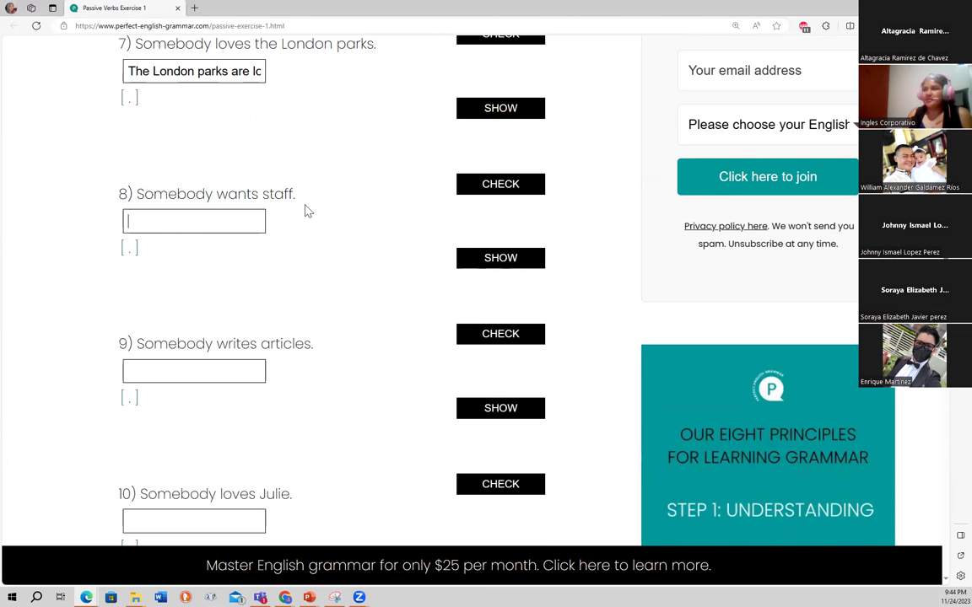
pyautogui.write('Sta')
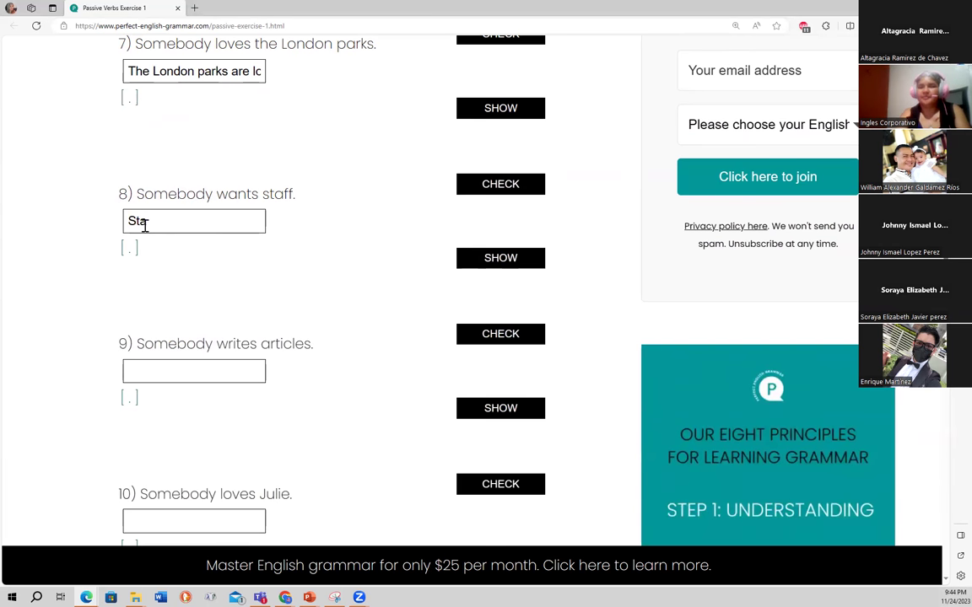
pyautogui.write('ff is')
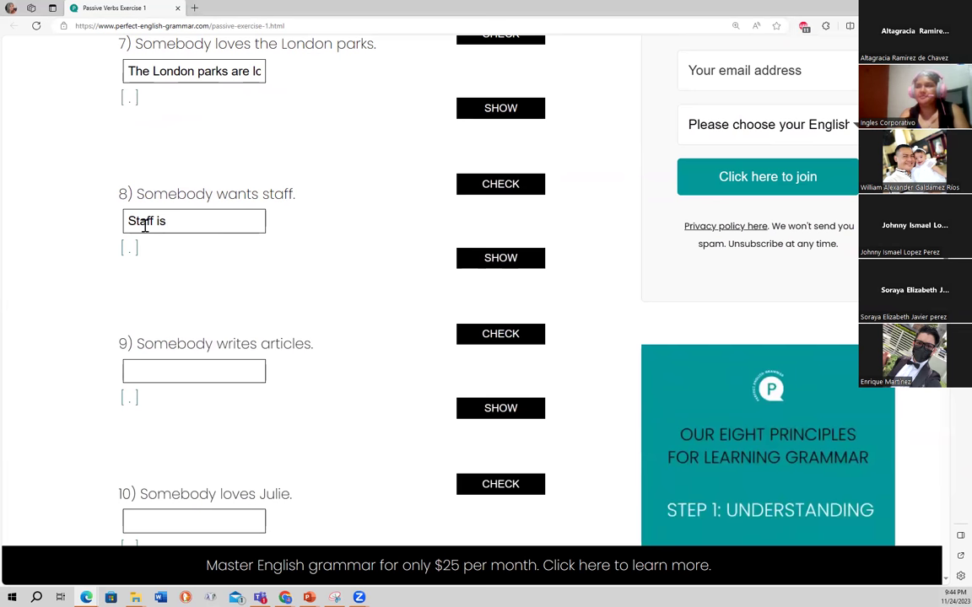
pyautogui.write('wanted')
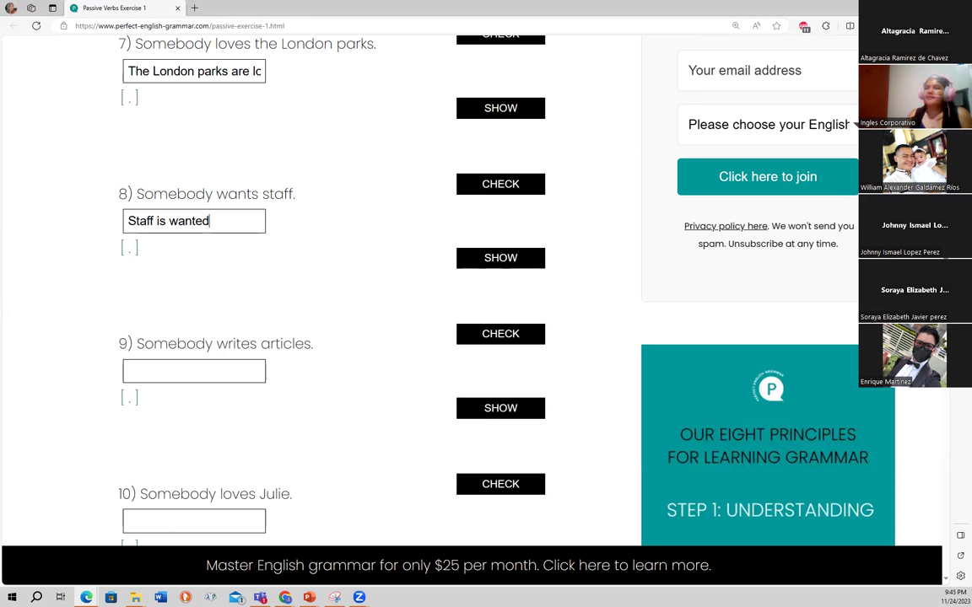
# Answer sentence 9 ("Somebody writes articles") with the passive form "Articles are written"
pyautogui.click(156, 369)
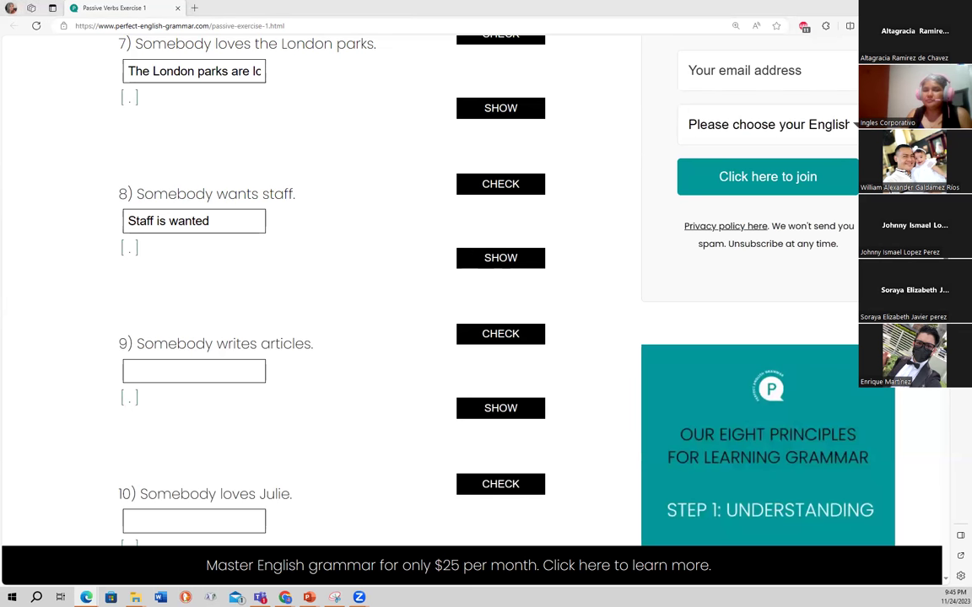
pyautogui.click(180, 376)
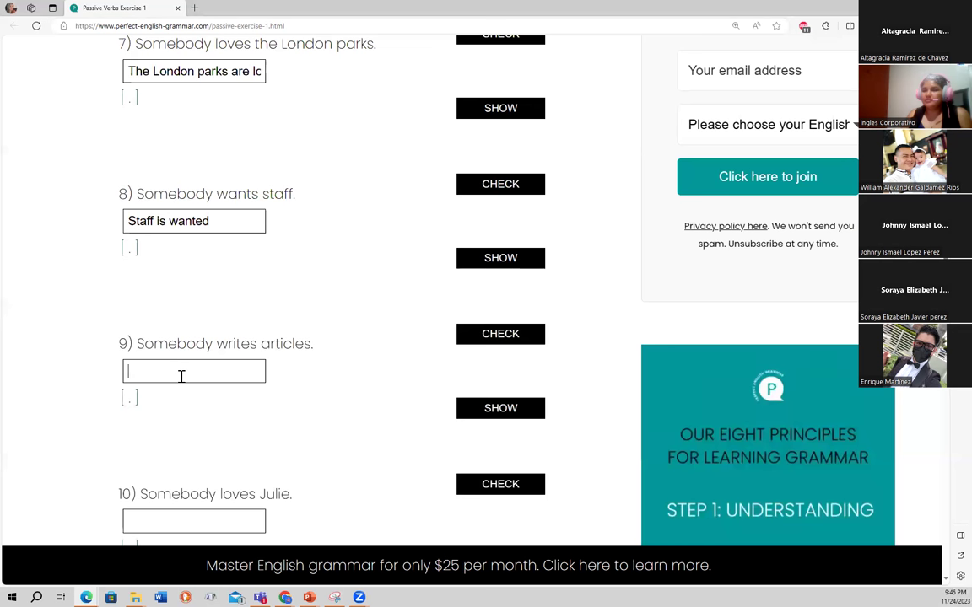
pyautogui.write('Artic')
pyautogui.press('BackSpace')
pyautogui.press('BackSpace')
pyautogui.press('BackSpace')
pyautogui.press('BackSpace')
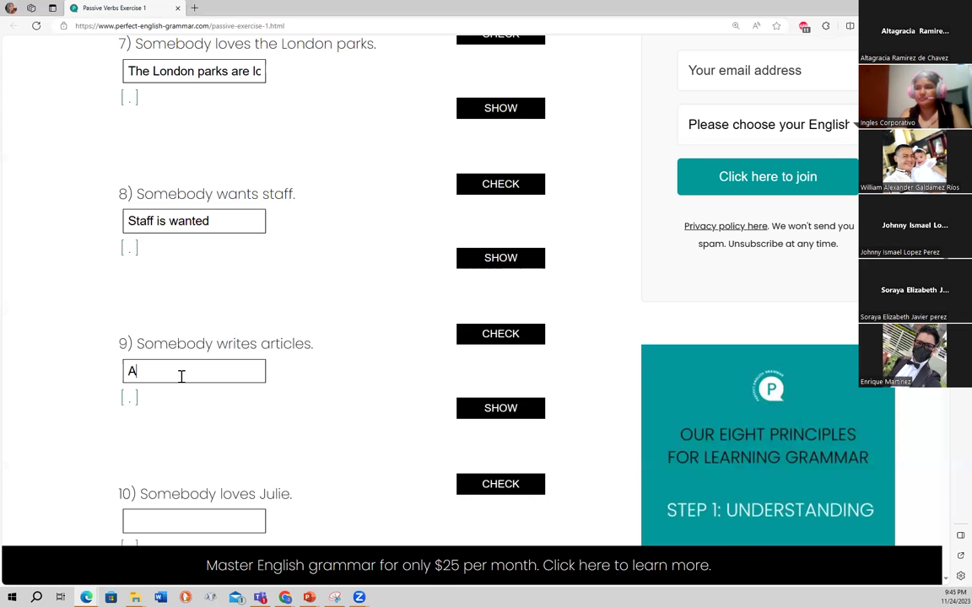
pyautogui.write('rticles are')
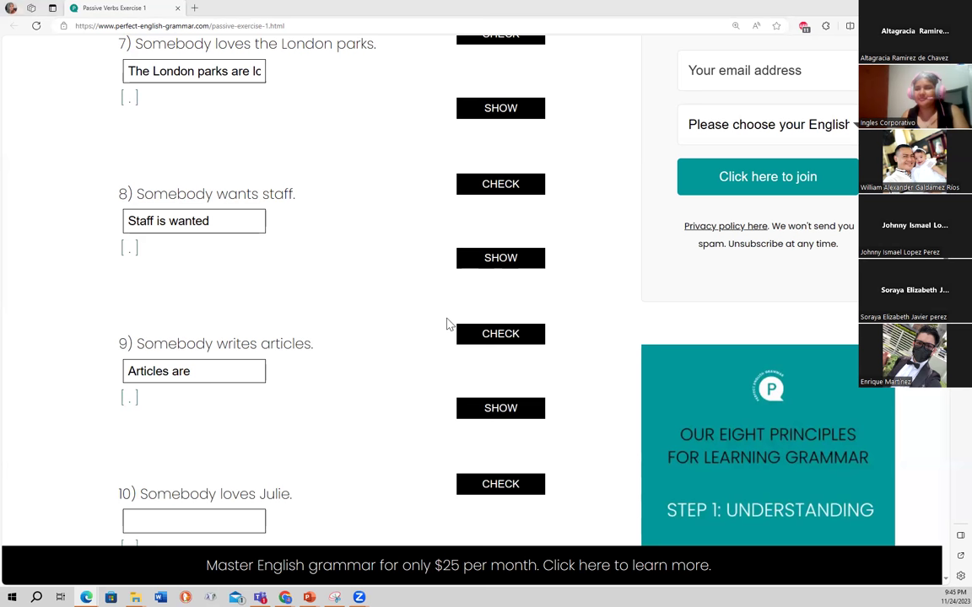
pyautogui.click(228, 372)
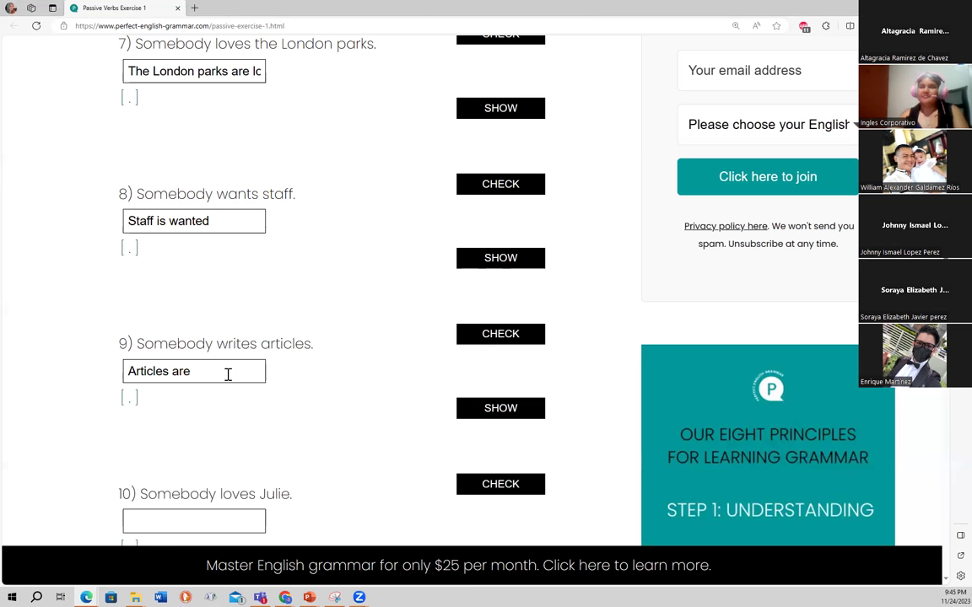
pyautogui.write('written')
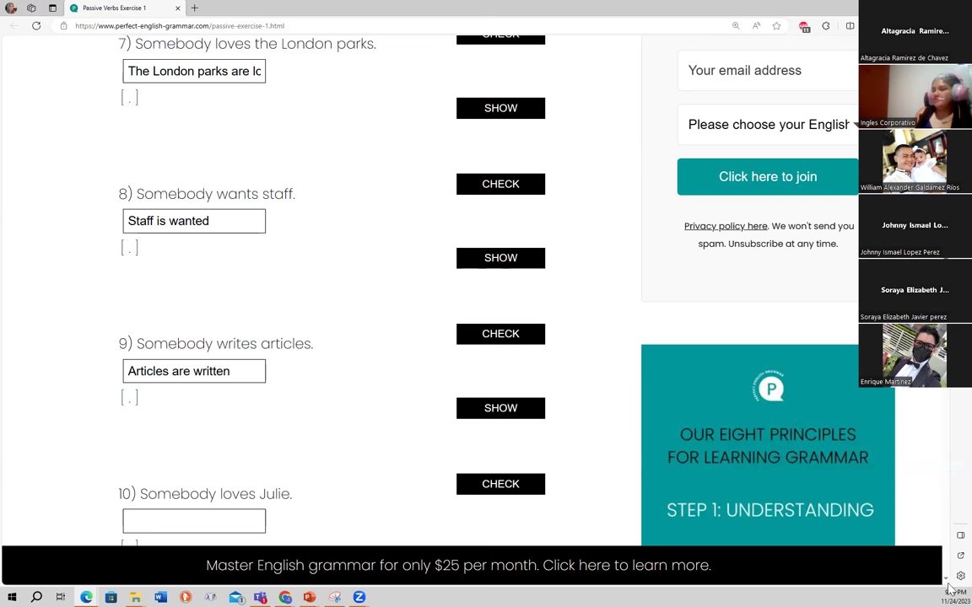
# Answer sentence 10 with its passive form, using the loved person's name followed by "is loved"
pyautogui.scroll(-5, 949, 588)
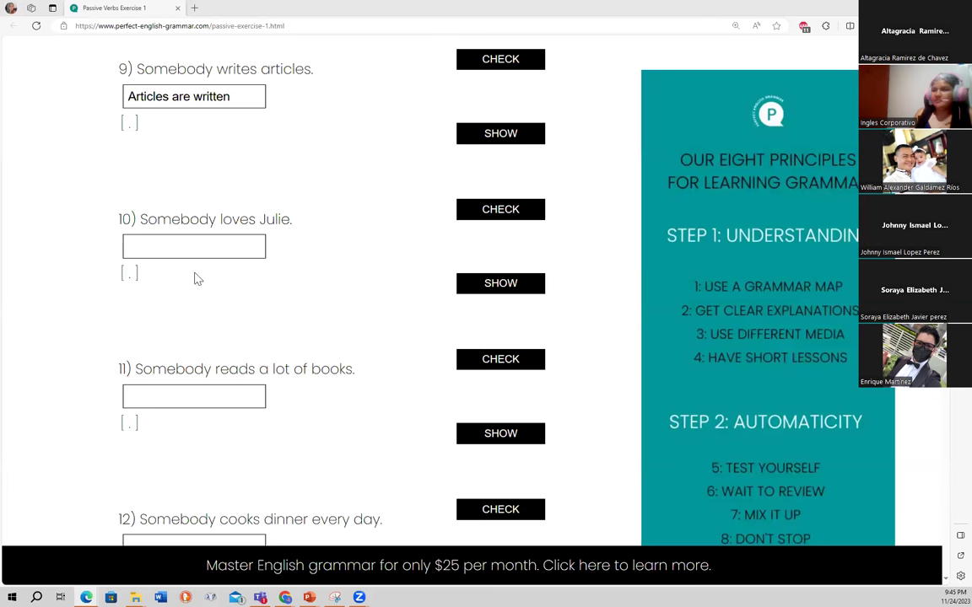
pyautogui.click(174, 249)
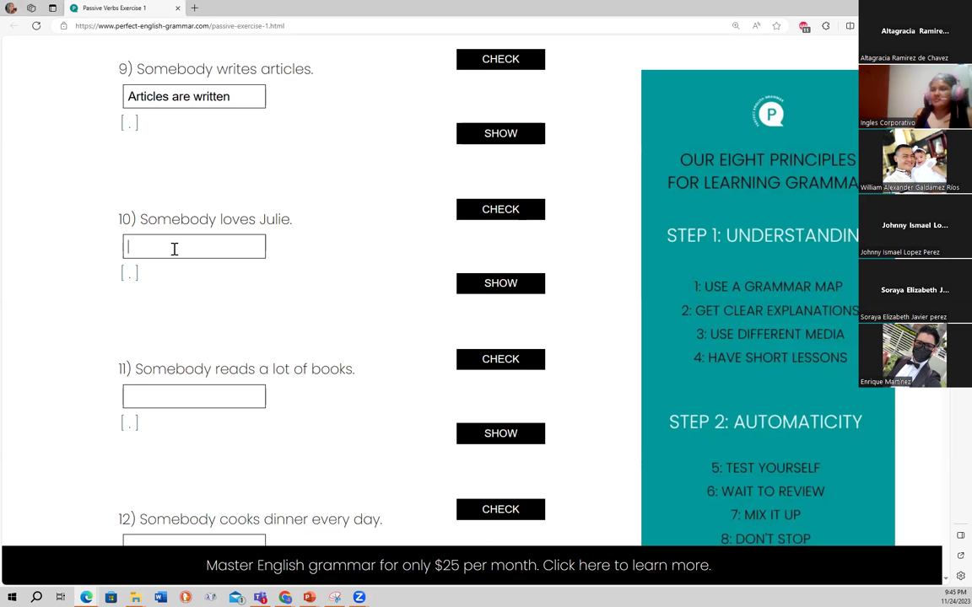
pyautogui.write('Julie')
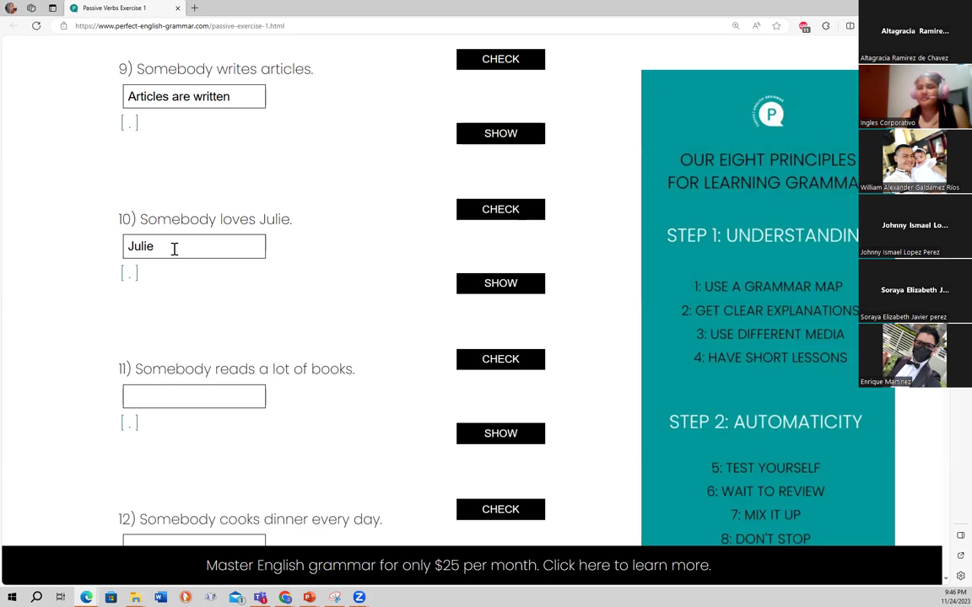
pyautogui.write('is ')
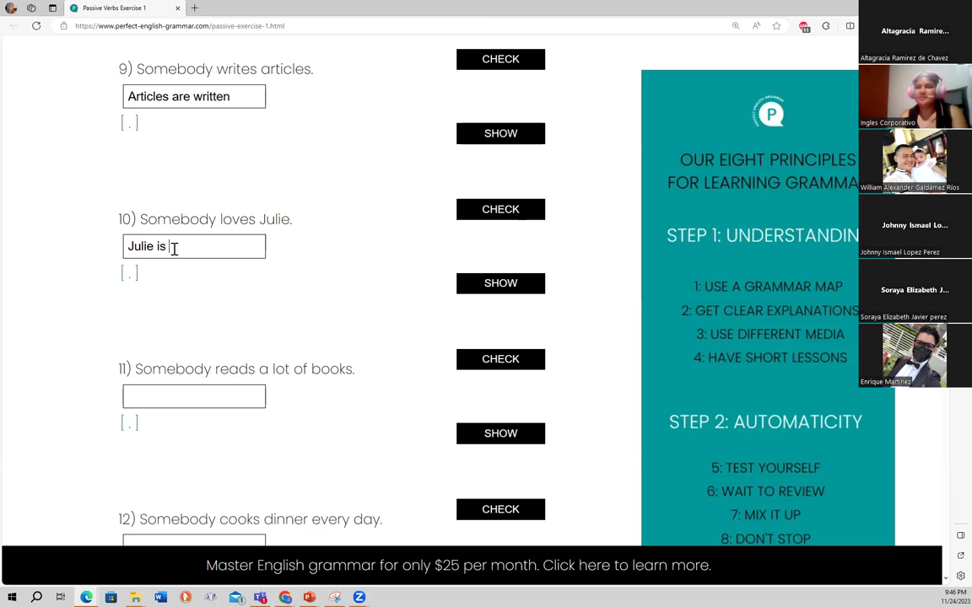
pyautogui.write('loved')
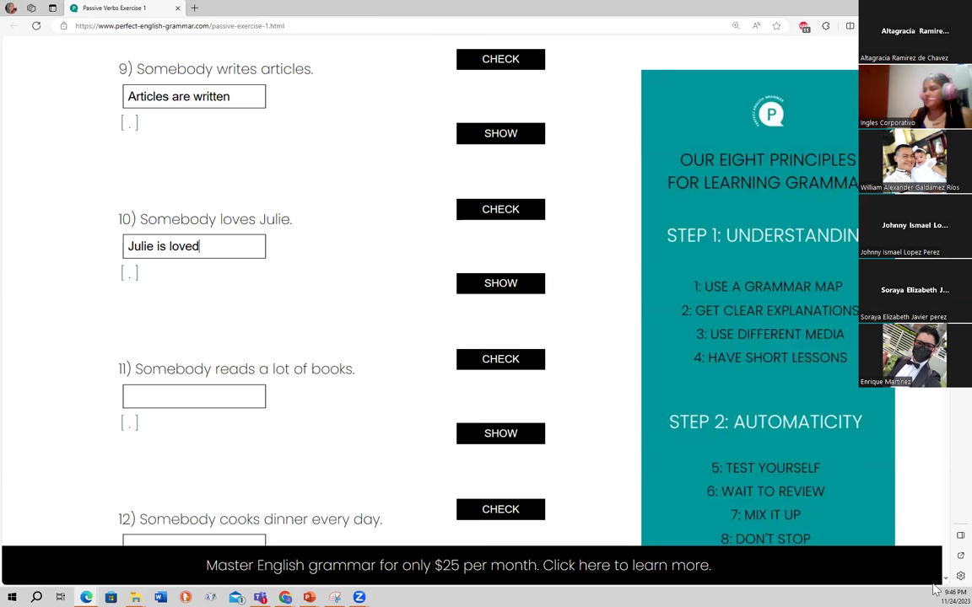
# Answer sentence 11 ("Somebody reads a lot of books") with the passive form "A lot of books are read"
pyautogui.scroll(-3, 158, 193)
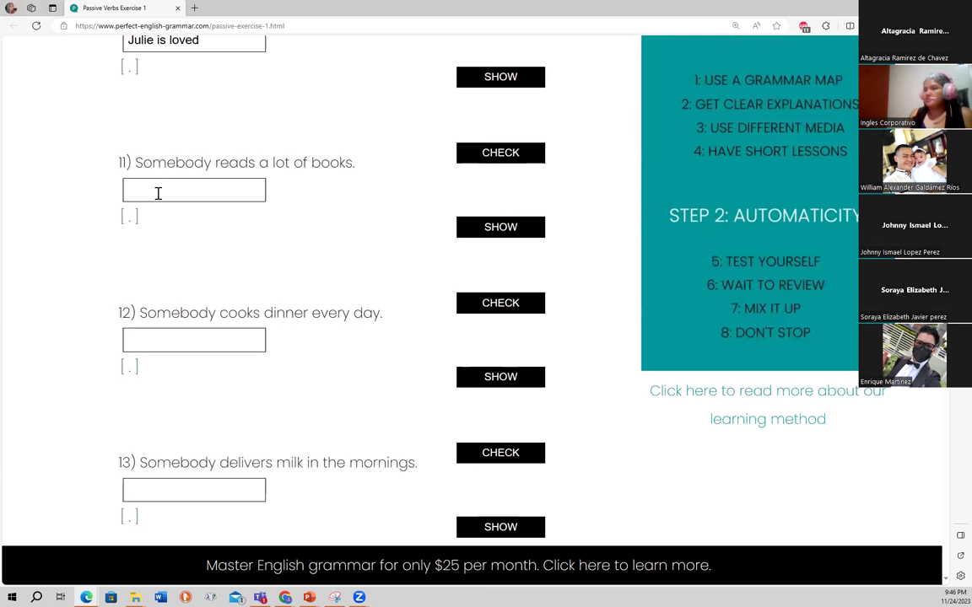
pyautogui.click(198, 189)
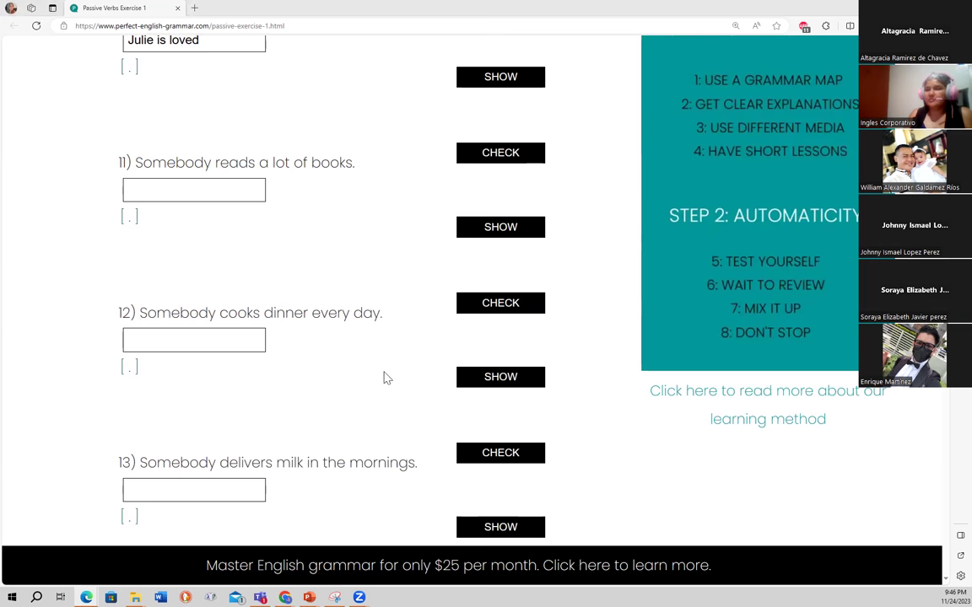
pyautogui.click(162, 338)
pyautogui.click(192, 198)
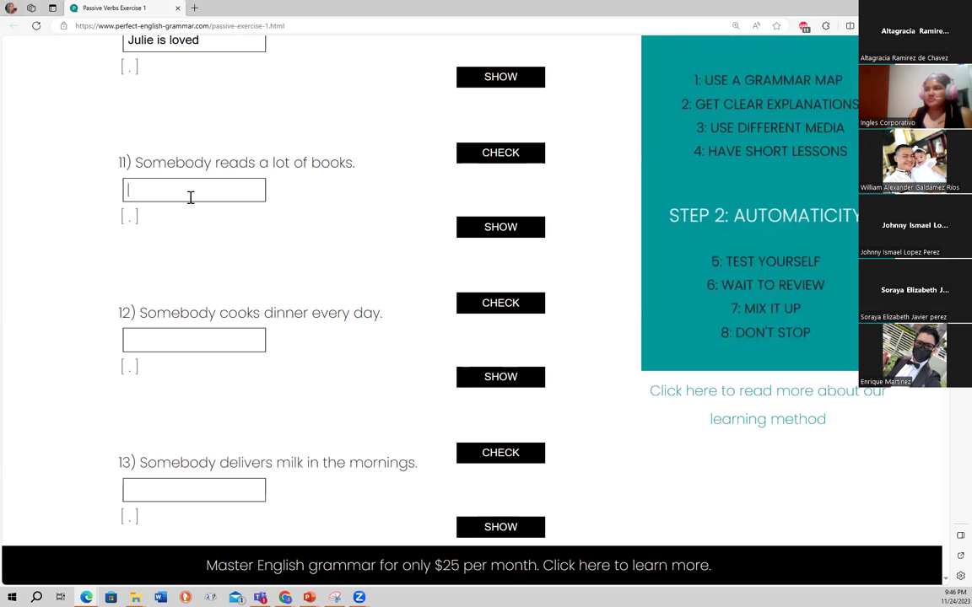
pyautogui.write('A lo')
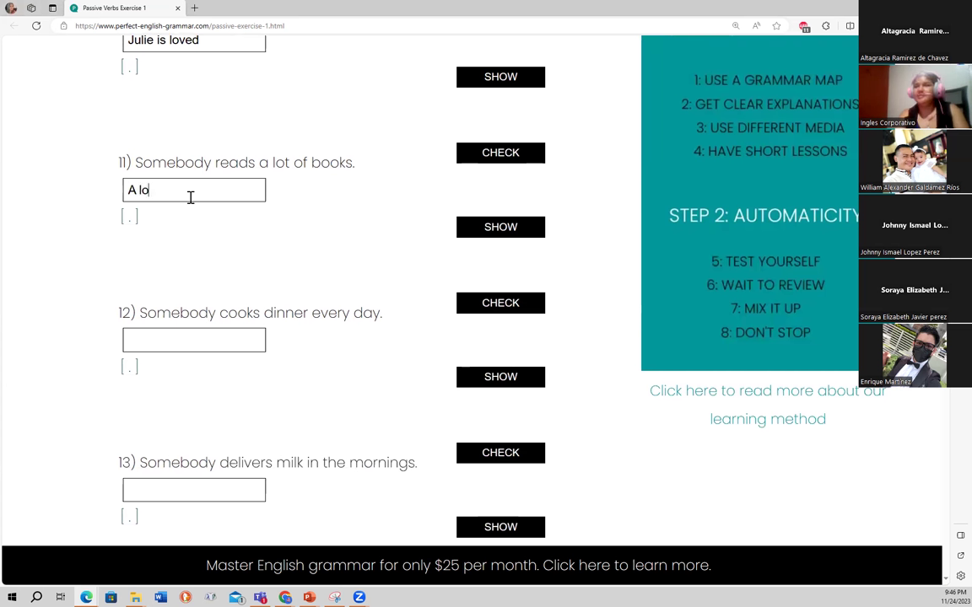
pyautogui.write('t of books')
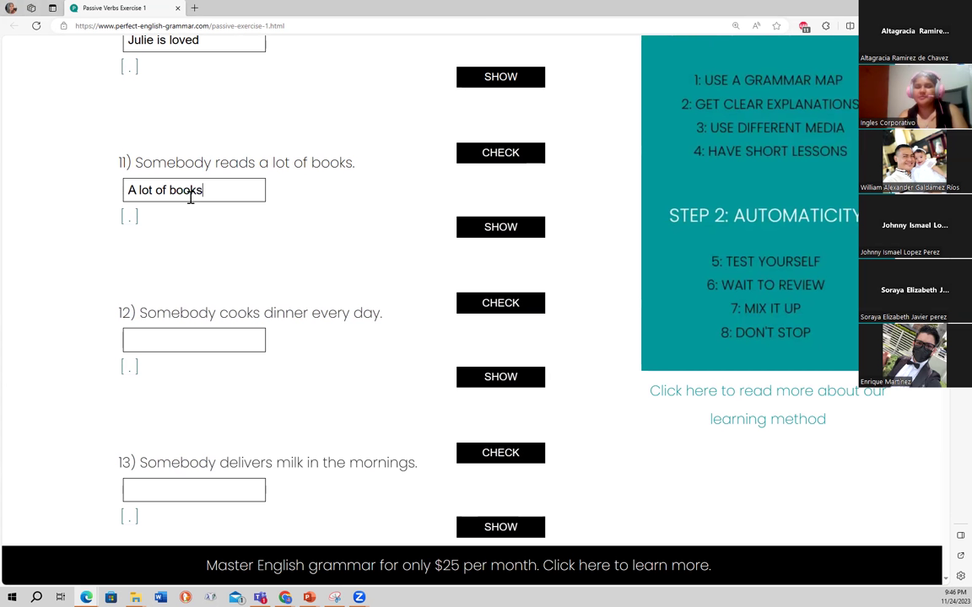
pyautogui.write(' are')
pyautogui.write('read')
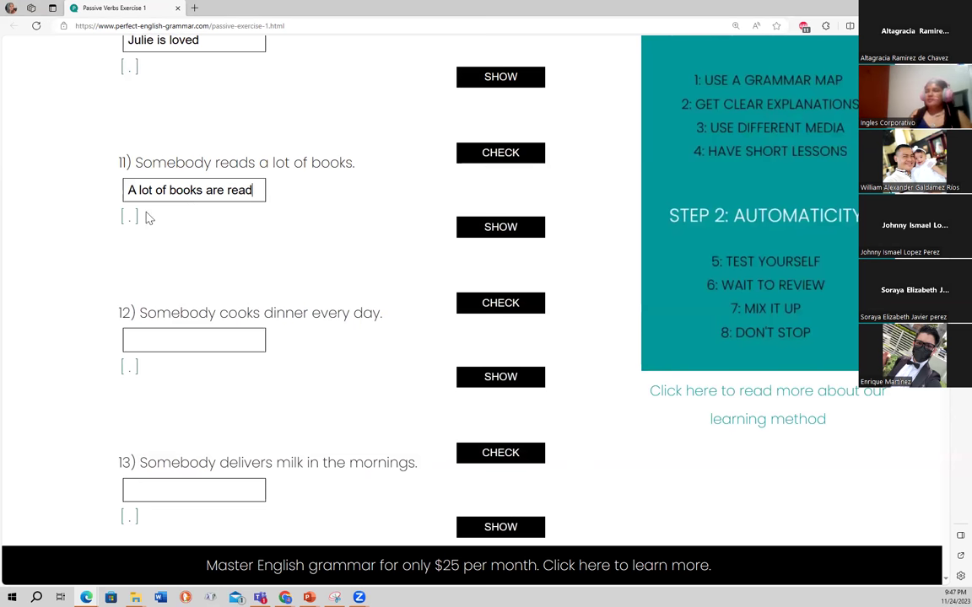
# Answer sentence 12 ("Somebody cooks dinner every day") with the passive form "Dinner is cooked every day"
pyautogui.click(149, 334)
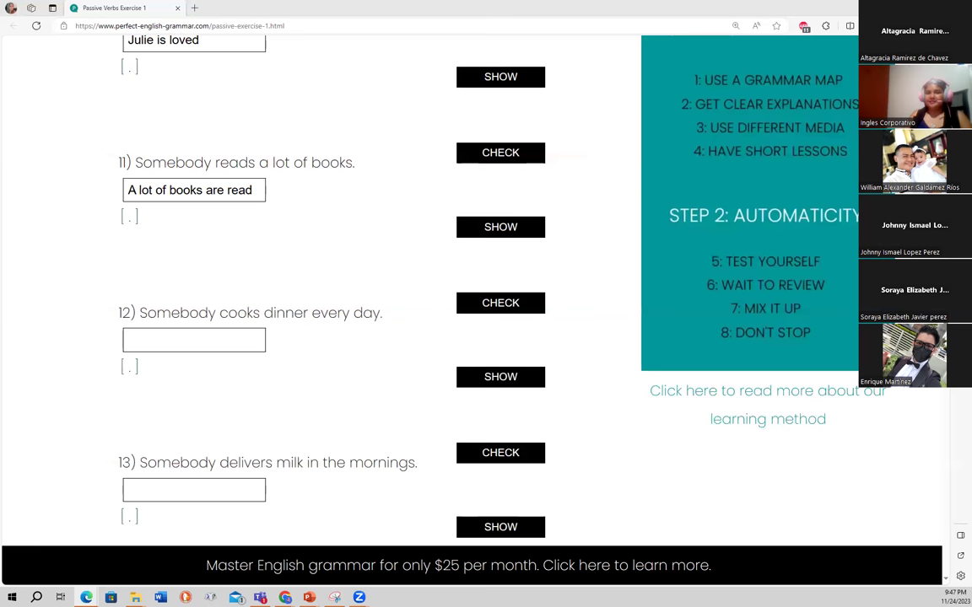
pyautogui.click(162, 341)
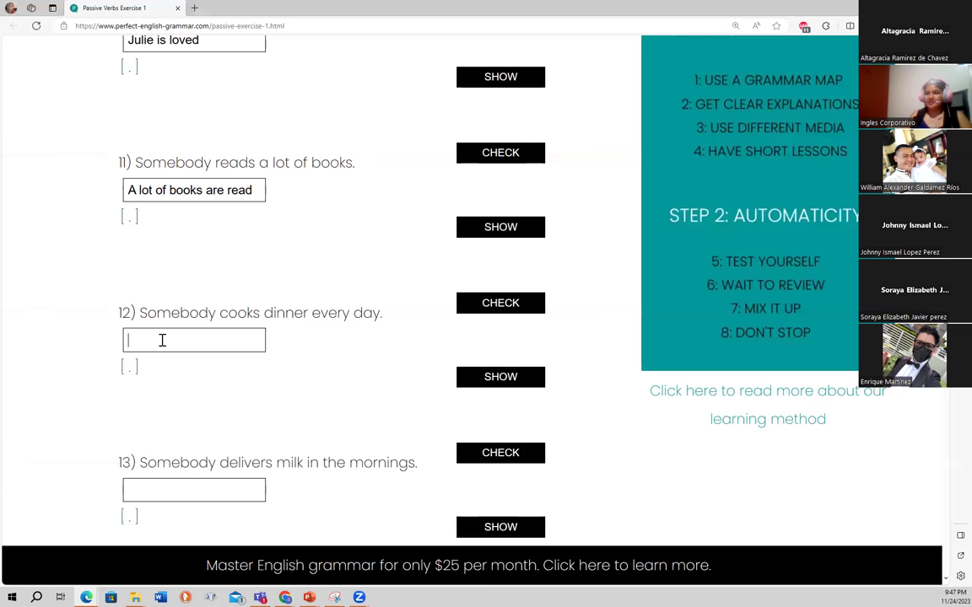
pyautogui.write('Dinner')
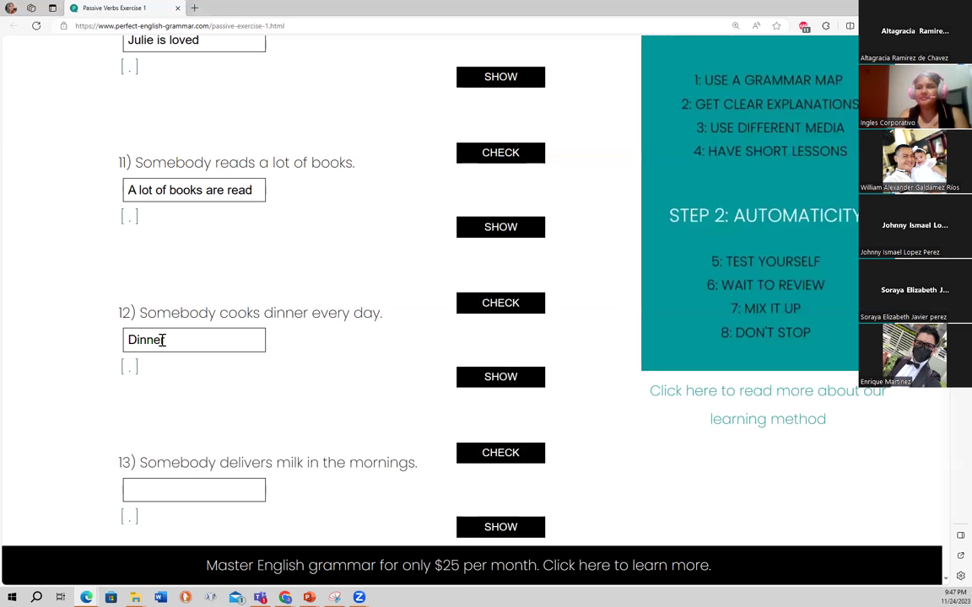
pyautogui.write(' is cooked every ')
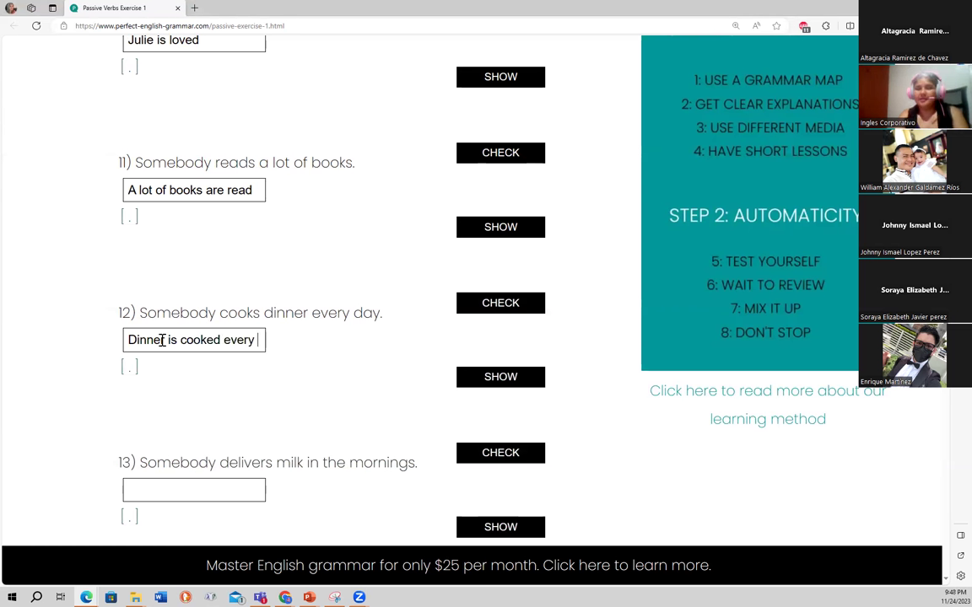
pyautogui.write('day')
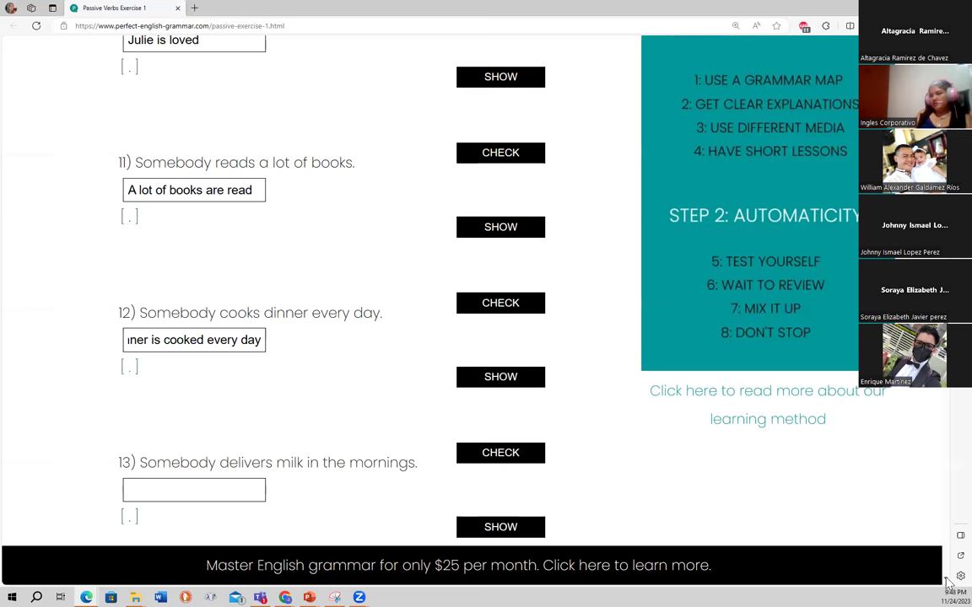
# Answer sentence 13 ("Somebody delivers milk in the mornings") with the passive form "Milk is delivered in the mornings"
pyautogui.scroll(-3, 949, 582)
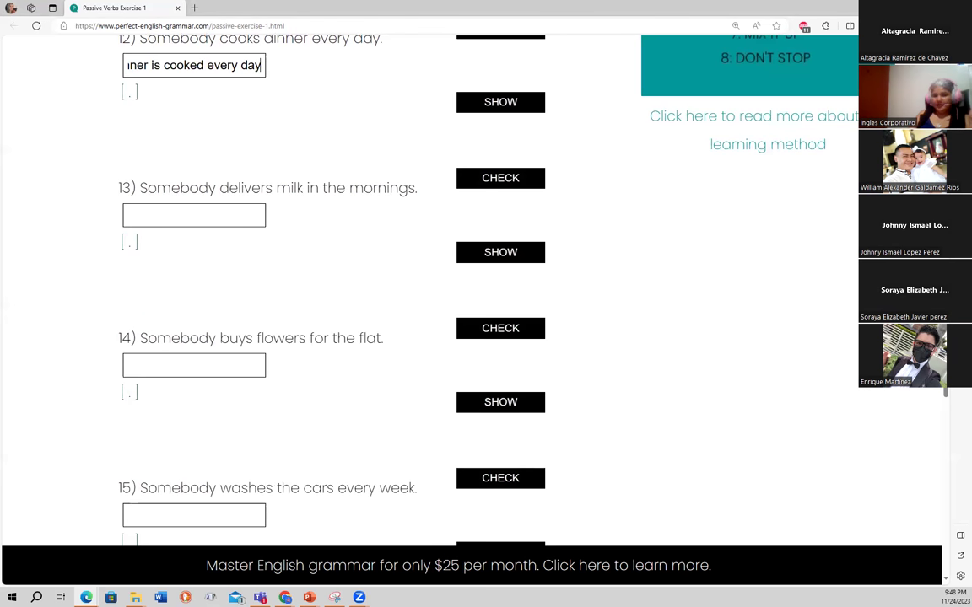
pyautogui.hotkey('alt', 'Tab')
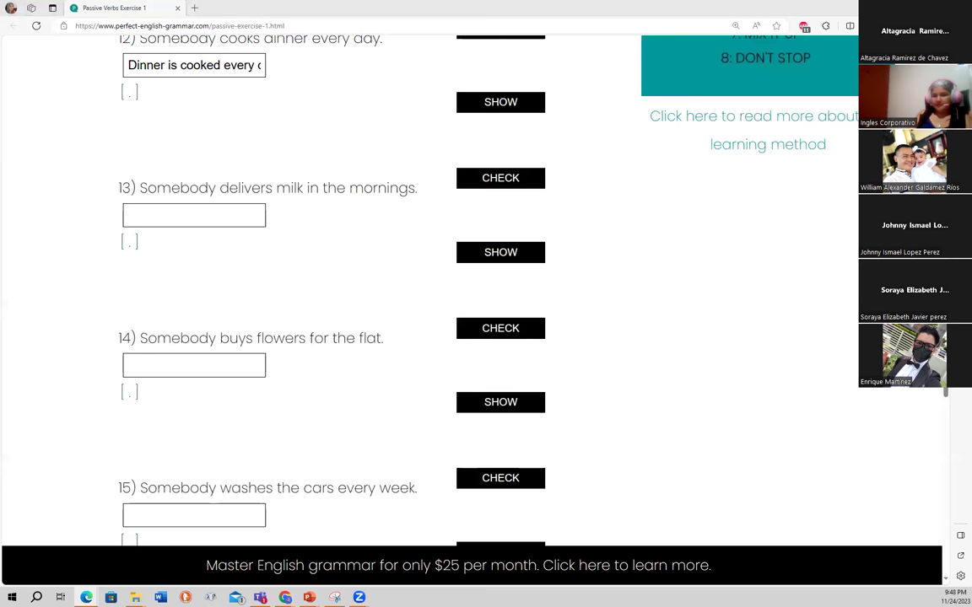
pyautogui.click(164, 213)
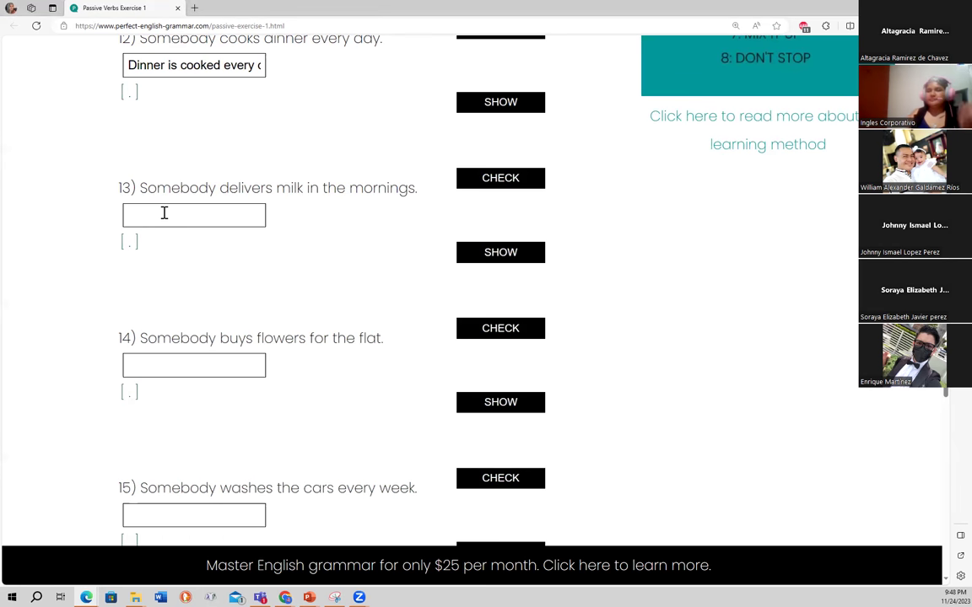
pyautogui.write('Milk is')
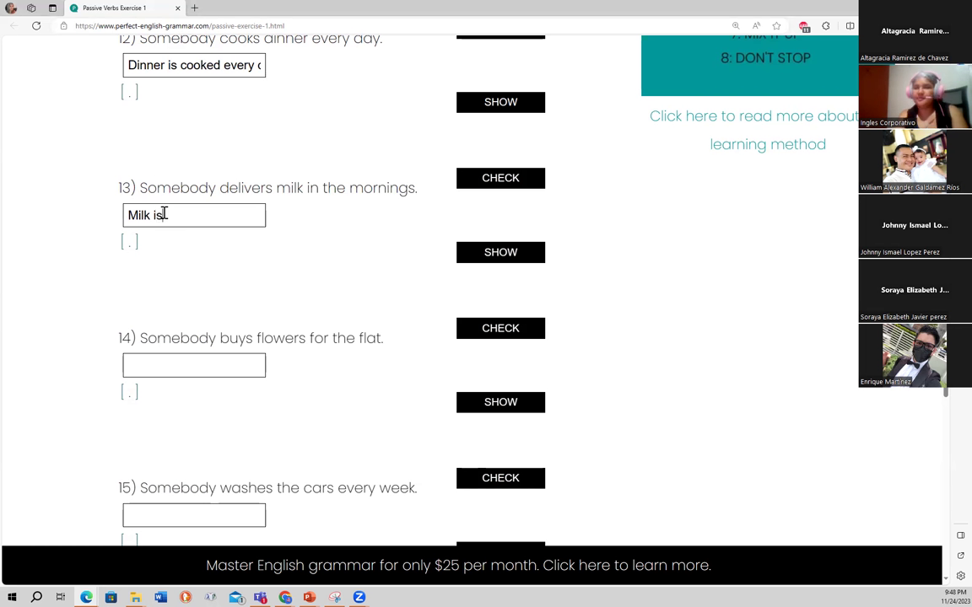
pyautogui.write('delivered')
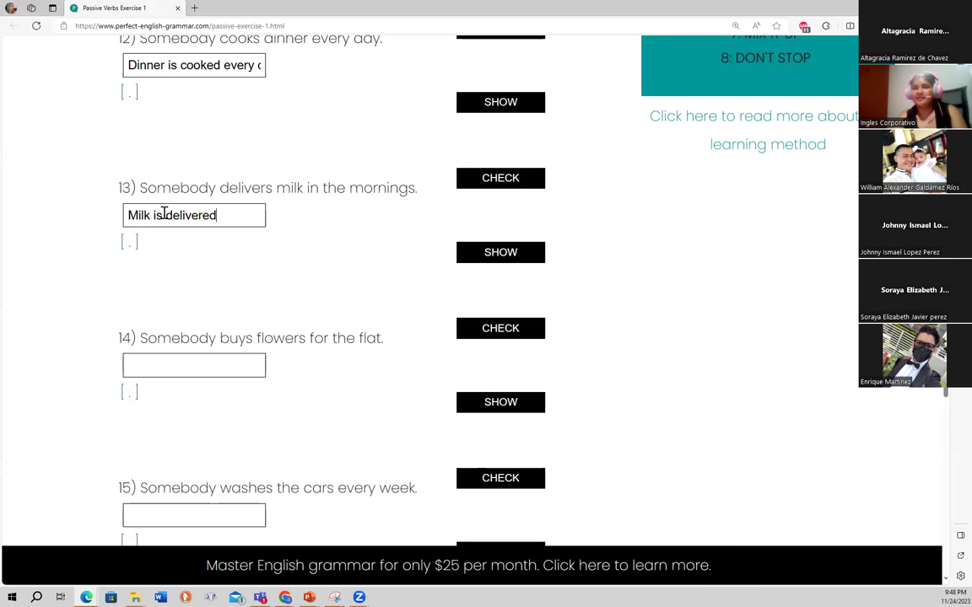
pyautogui.write(' in t')
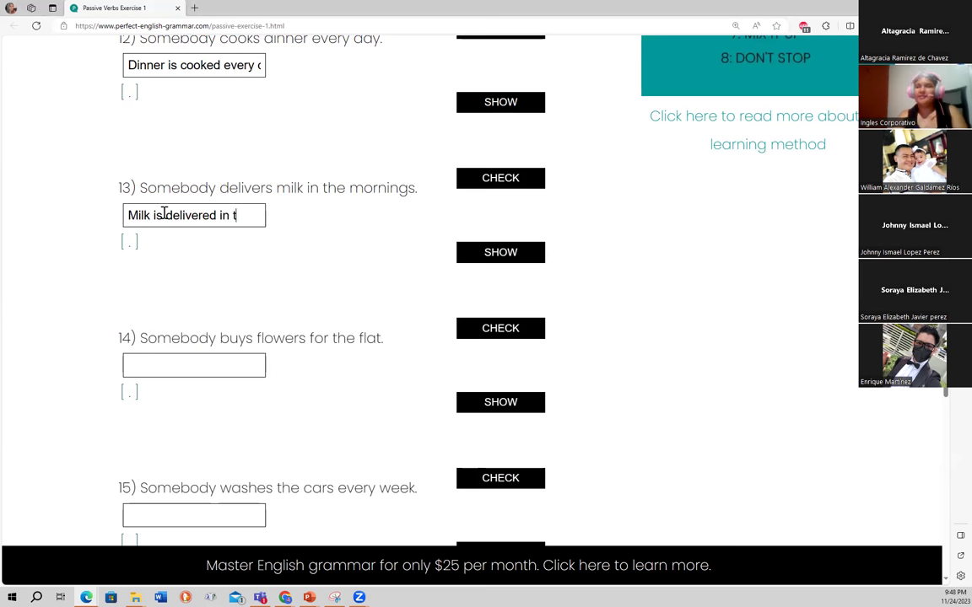
pyautogui.write('he morning')
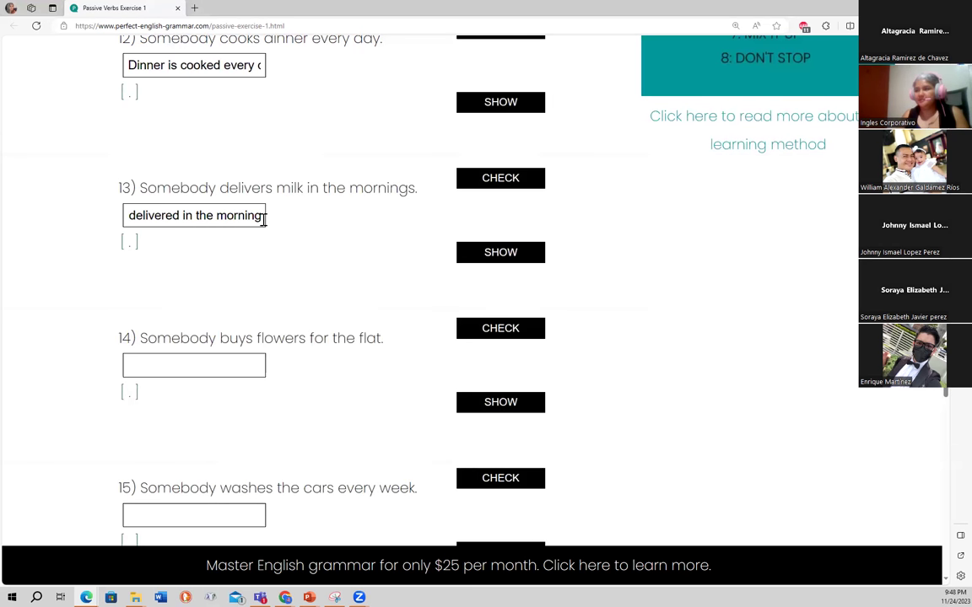
pyautogui.write('s')
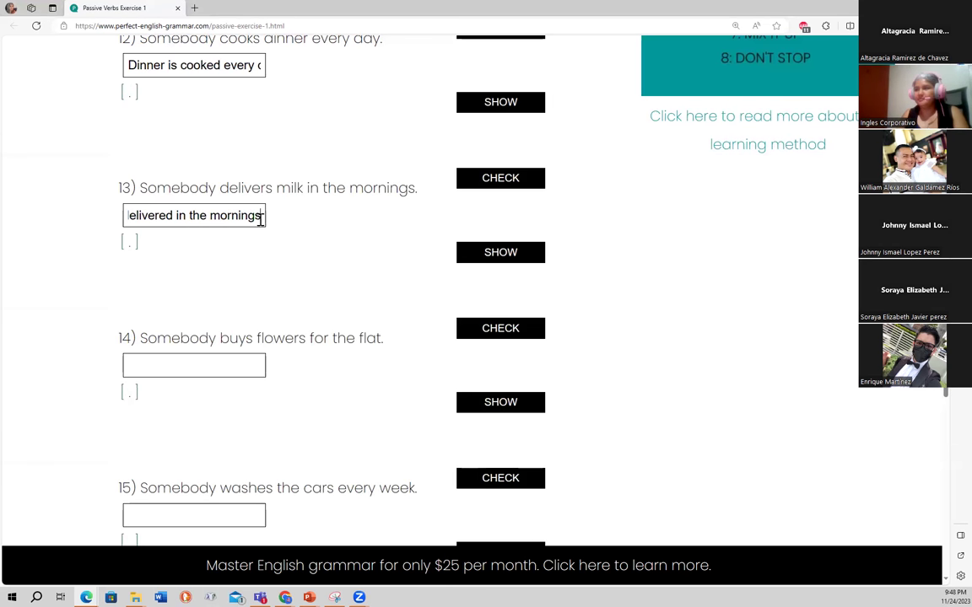
# Answer sentence 14 ("Somebody buys flowers for the flat") with "Flower are bought for the flat", without a final period
pyautogui.click(140, 370)
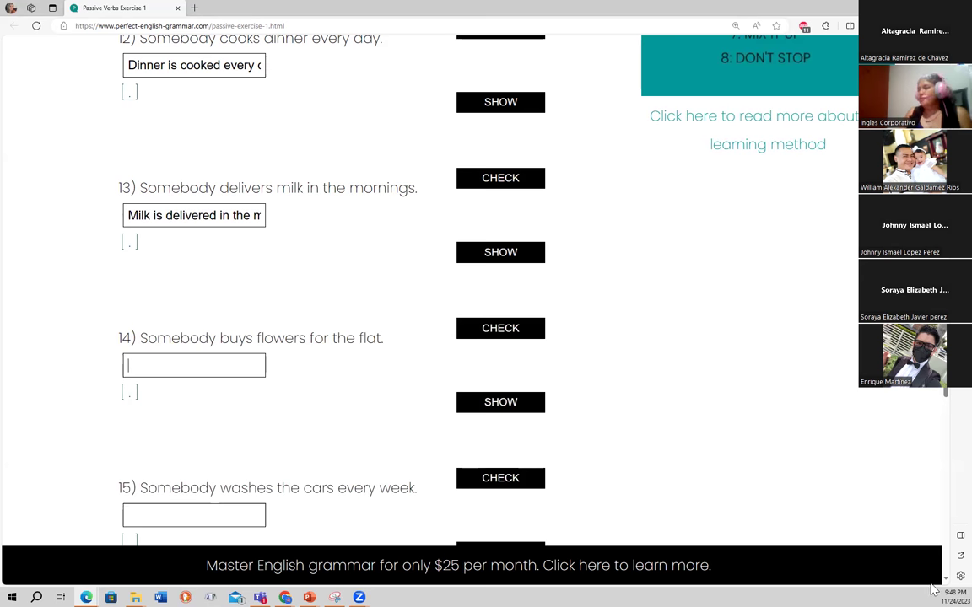
pyautogui.scroll(-3, 936, 590)
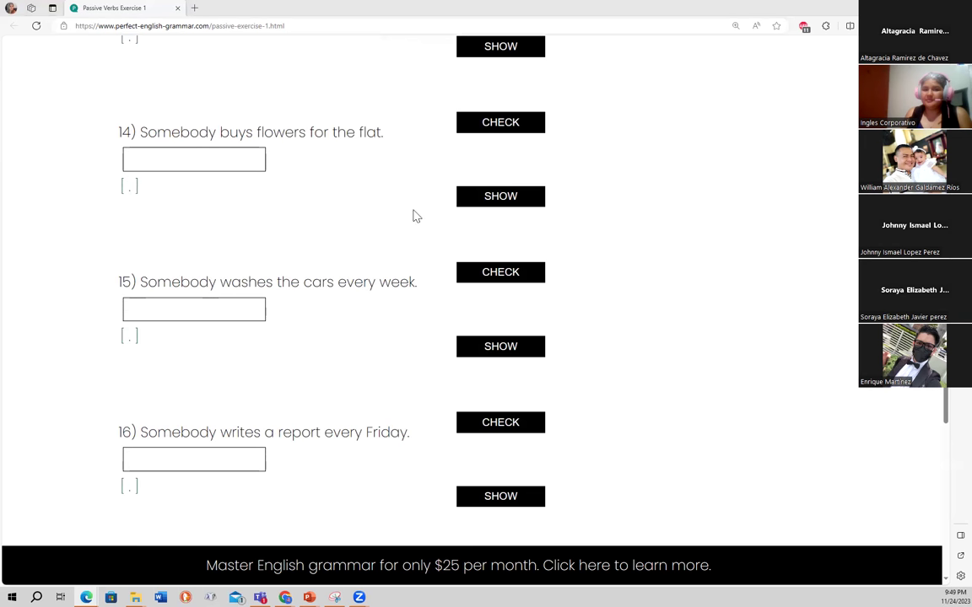
pyautogui.click(150, 163)
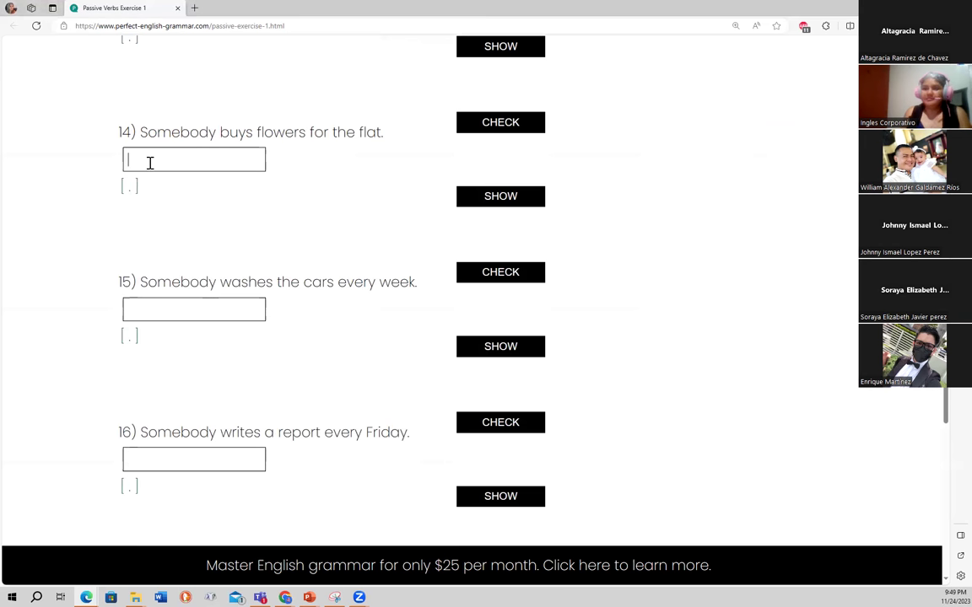
pyautogui.write('f')
pyautogui.press('BackSpace')
pyautogui.write('Flow')
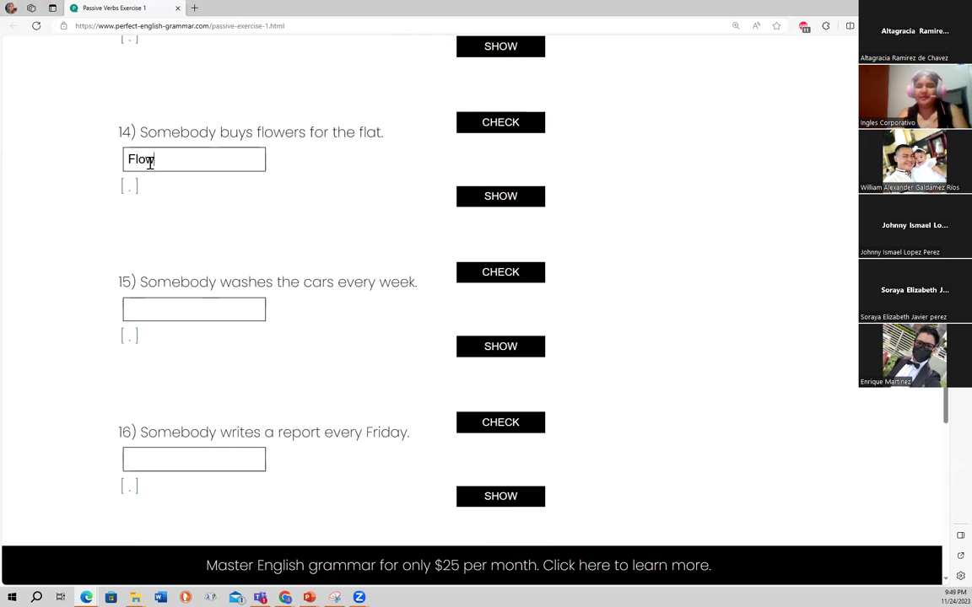
pyautogui.write('er are bou')
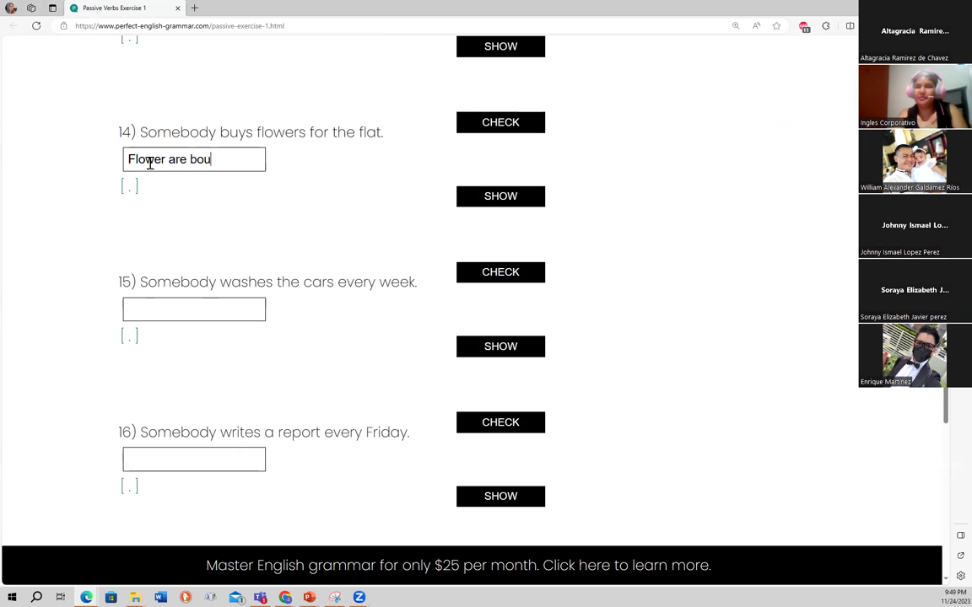
pyautogui.write('ght for the f')
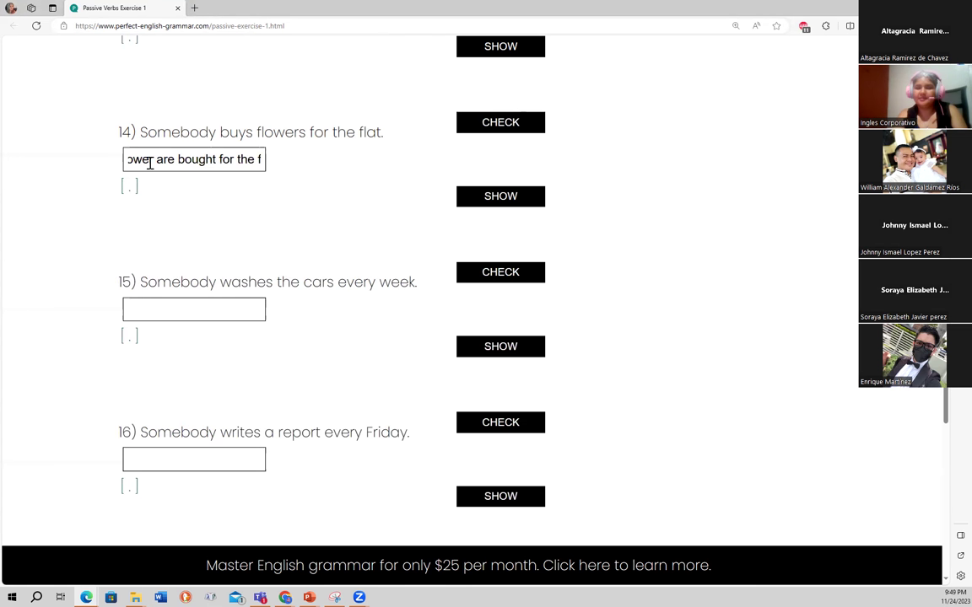
pyautogui.write('lat.')
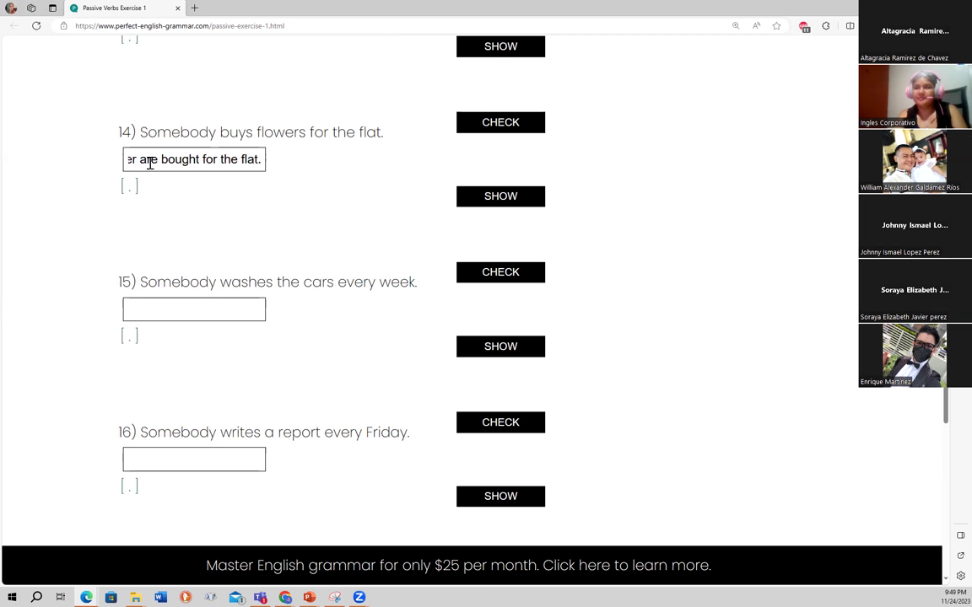
pyautogui.press('BackSpace')
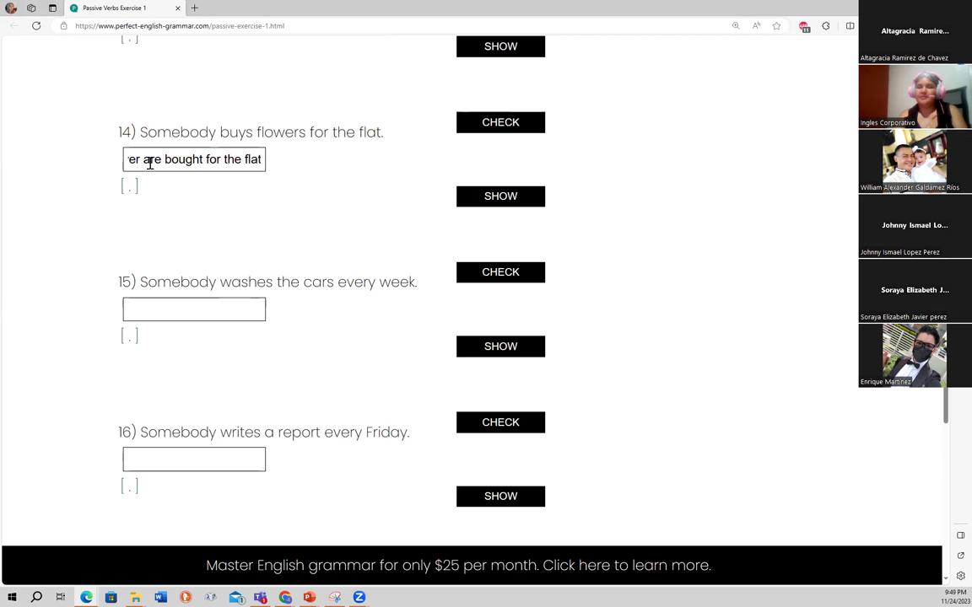
# Answer sentence 15 ("Somebody washes the cars every week") with the passive form "The cars are washed every week"
pyautogui.click(150, 315)
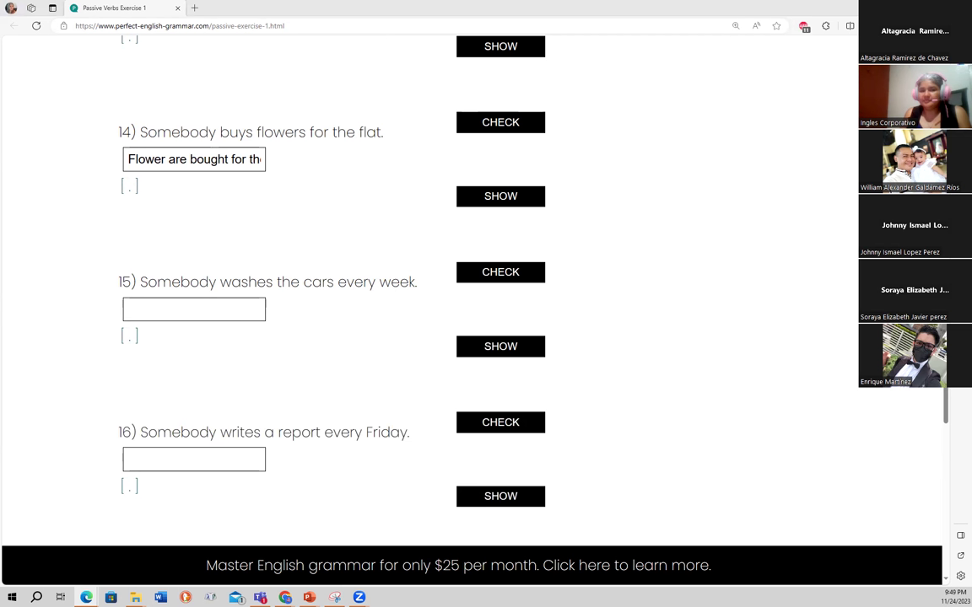
pyautogui.click(168, 311)
pyautogui.click(206, 310)
pyautogui.write('The cars')
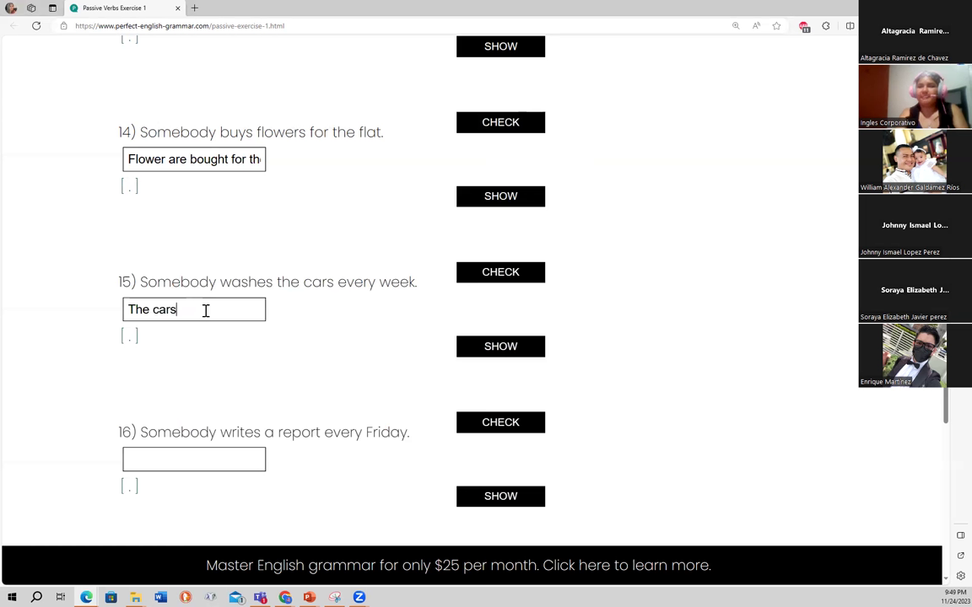
pyautogui.write(' are ')
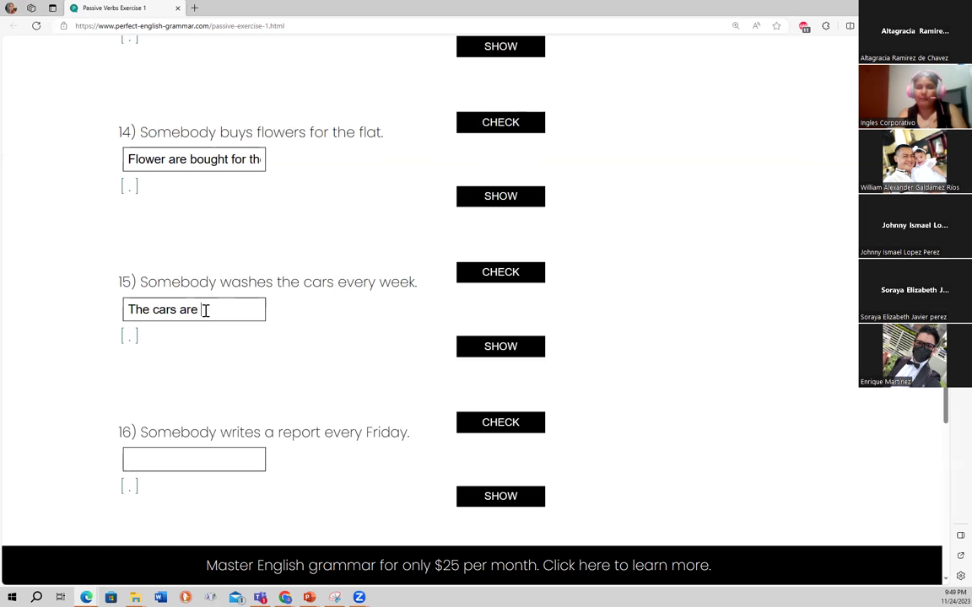
pyautogui.write('was')
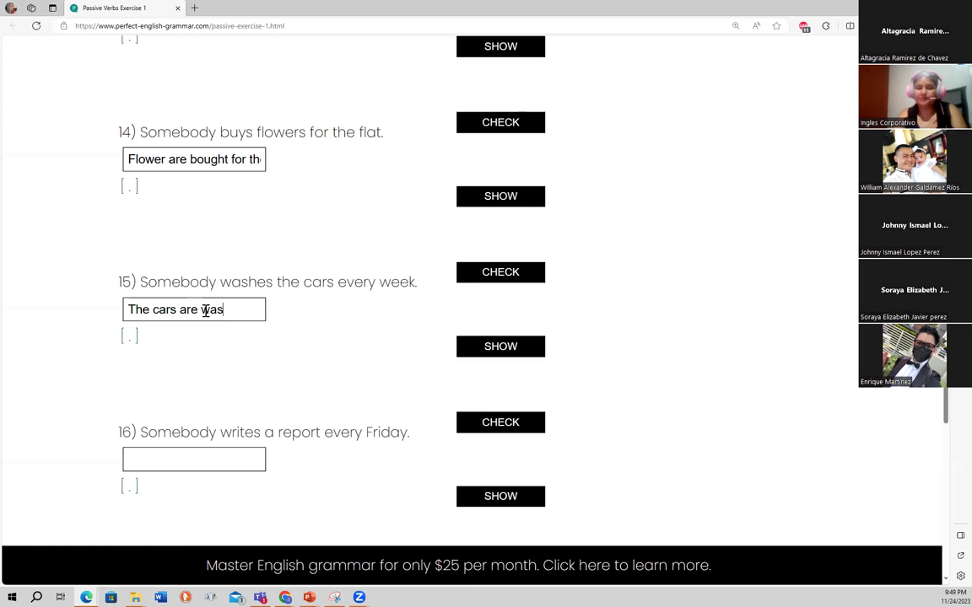
pyautogui.write('hed aevry')
pyautogui.press('BackSpace')
pyautogui.press('BackSpace')
pyautogui.press('BackSpace')
pyautogui.write('every week')
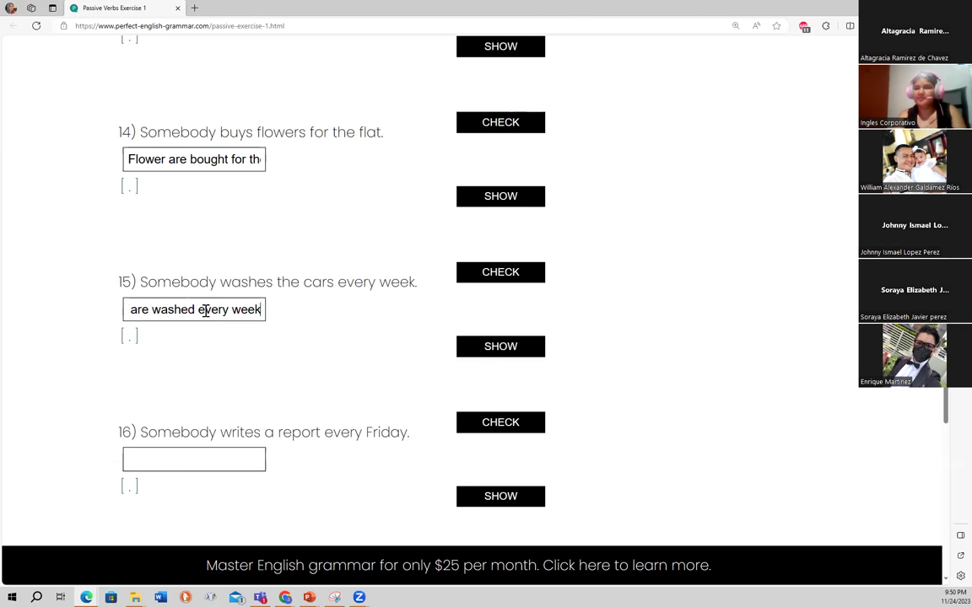
# Answer sentence 16 ("Somebody writes a report every Friday") with "A repor is written every Friday", without a final period
pyautogui.click(159, 461)
pyautogui.scroll(-3, 949, 582)
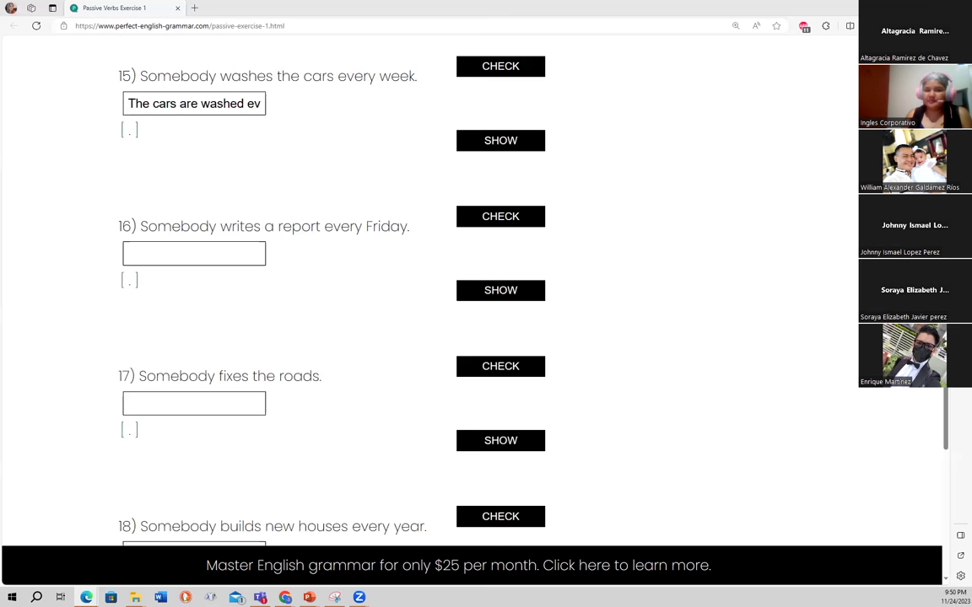
pyautogui.click(211, 247)
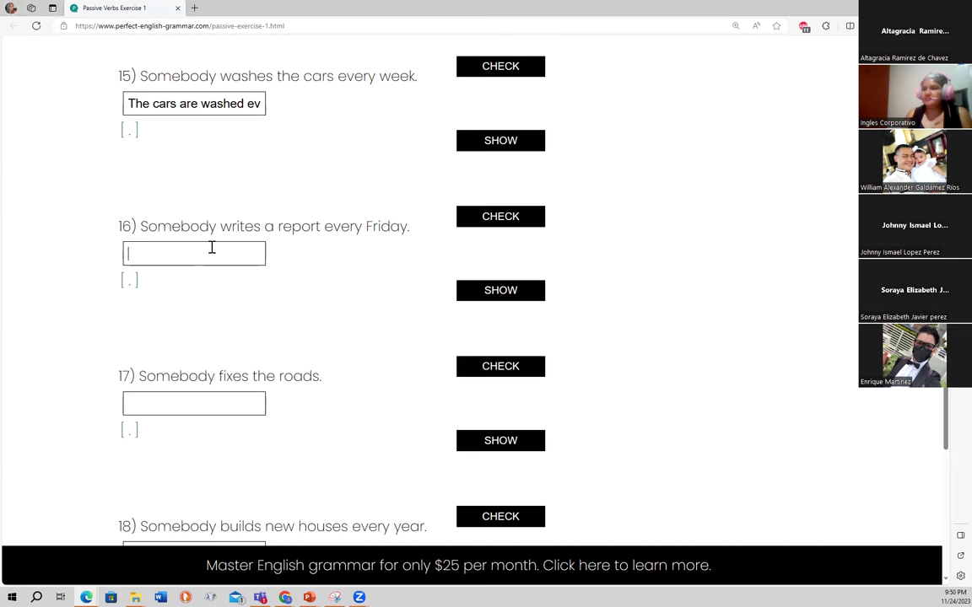
pyautogui.write('A')
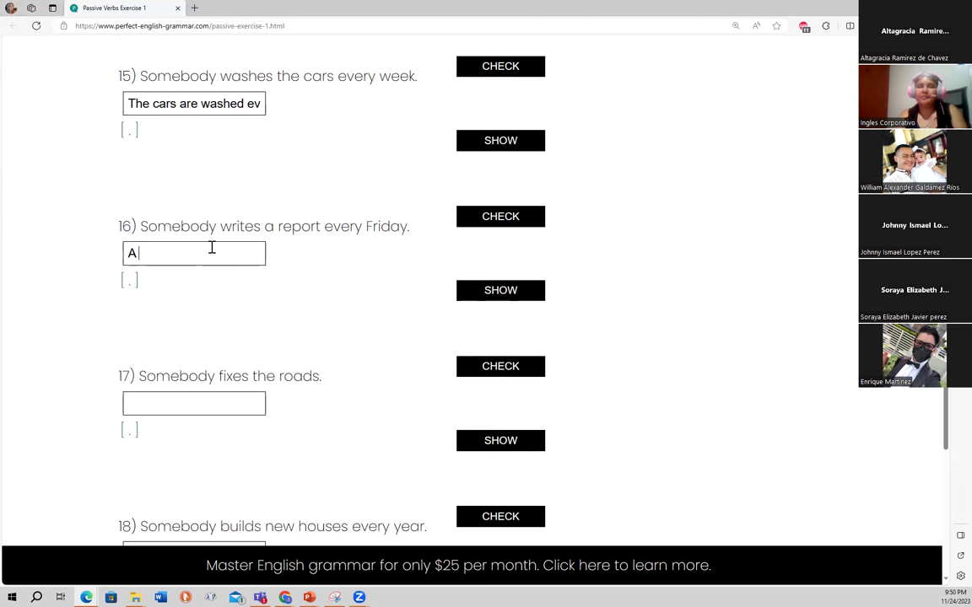
pyautogui.write(' repor')
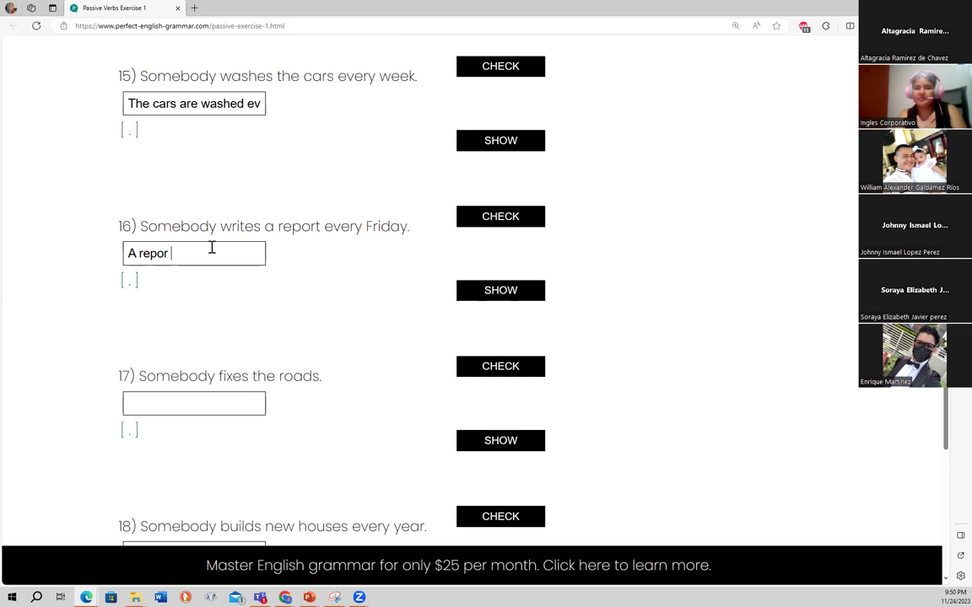
pyautogui.write('is written')
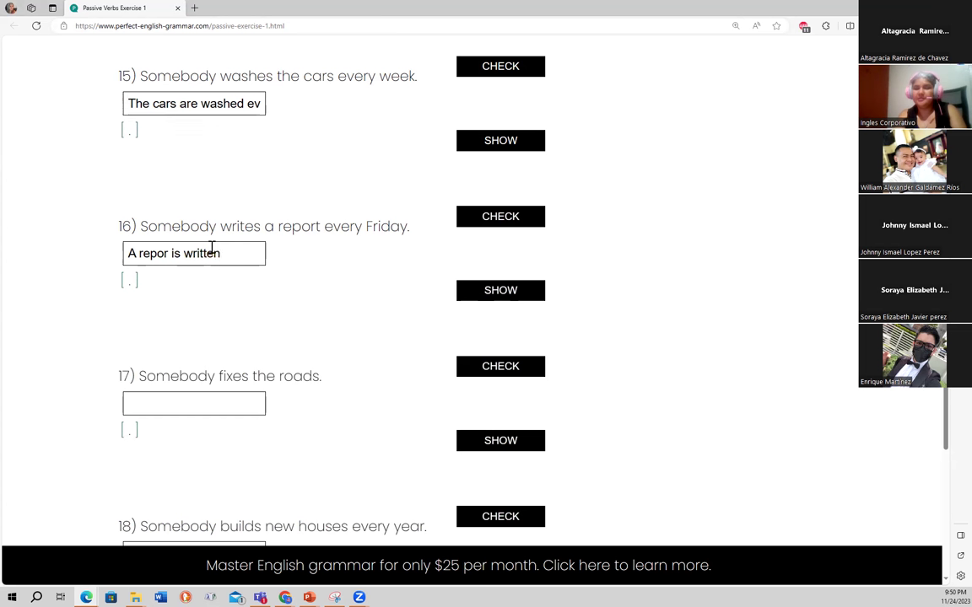
pyautogui.write(' every fr')
pyautogui.press('BackSpace')
pyautogui.press('BackSpace')
pyautogui.write('Friday')
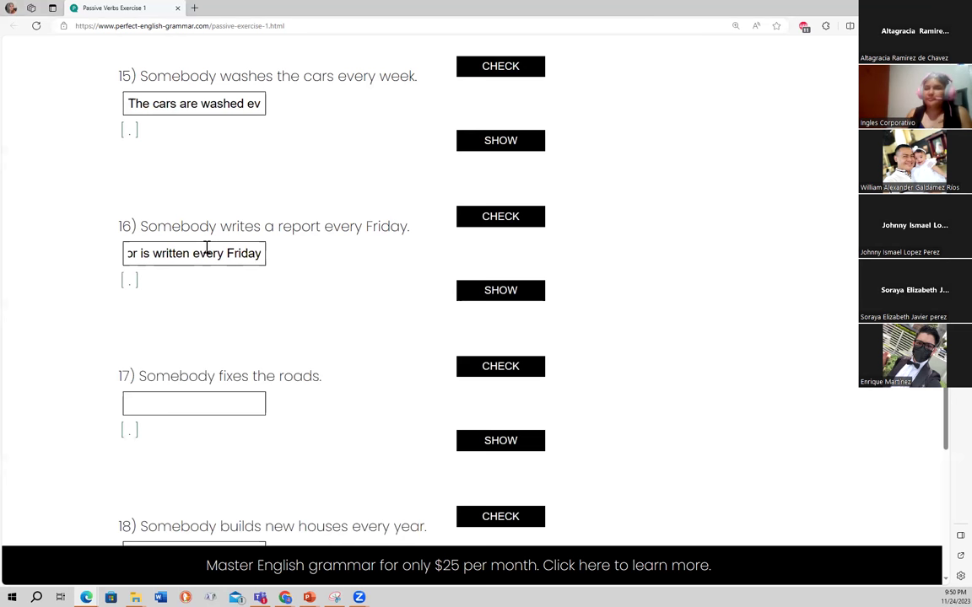
# Answer sentence 17 ("Somebody fixes the roads") with the passive form "The roads are fixed"
pyautogui.click(193, 403)
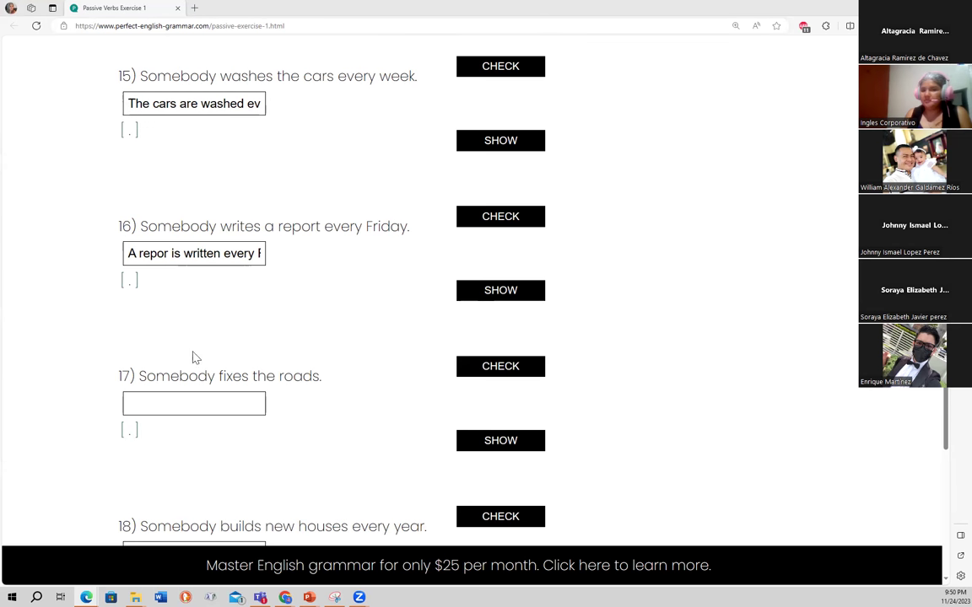
pyautogui.click(162, 403)
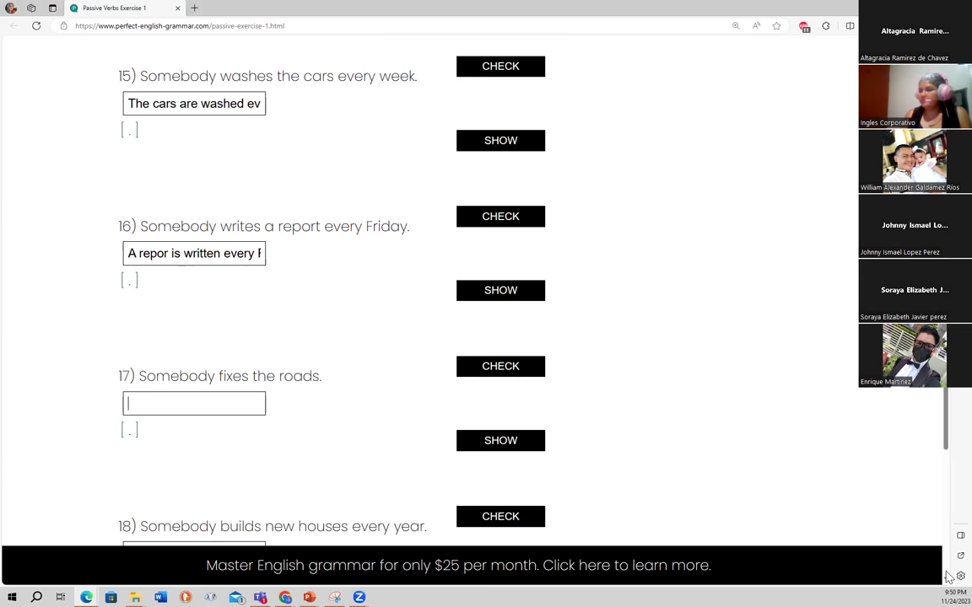
pyautogui.scroll(-5, 947, 582)
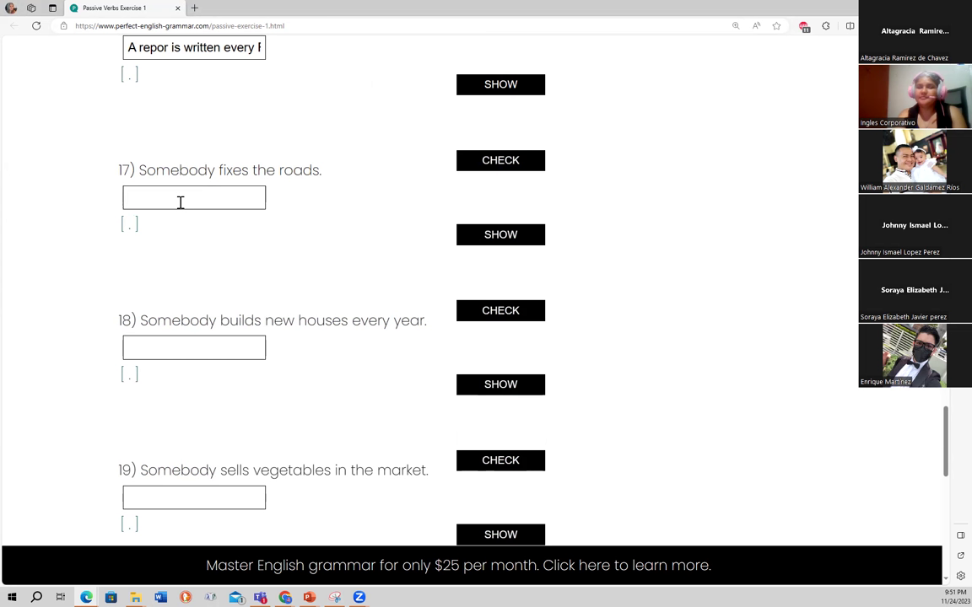
pyautogui.write('he roads')
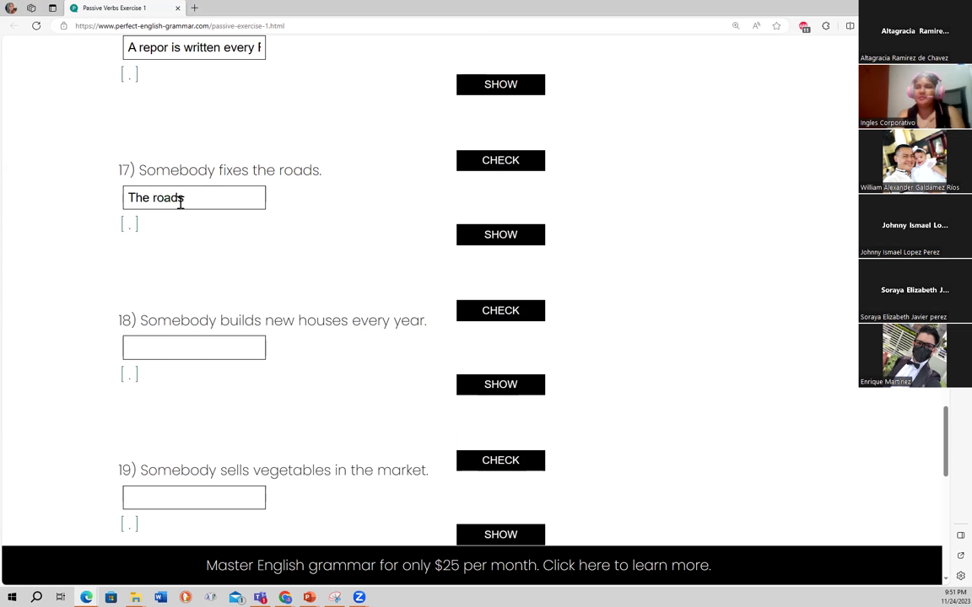
pyautogui.write(' are ')
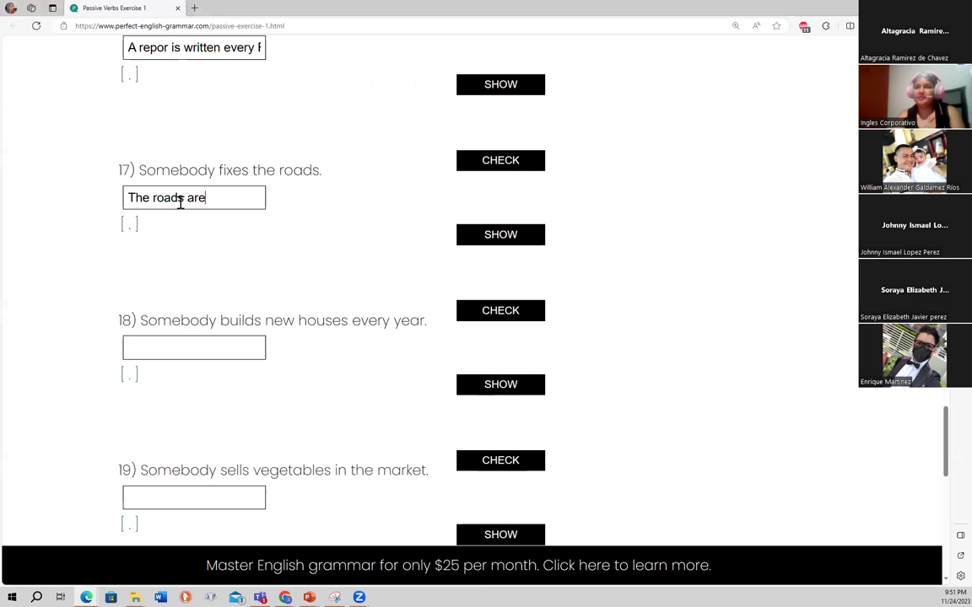
pyautogui.write('fixed')
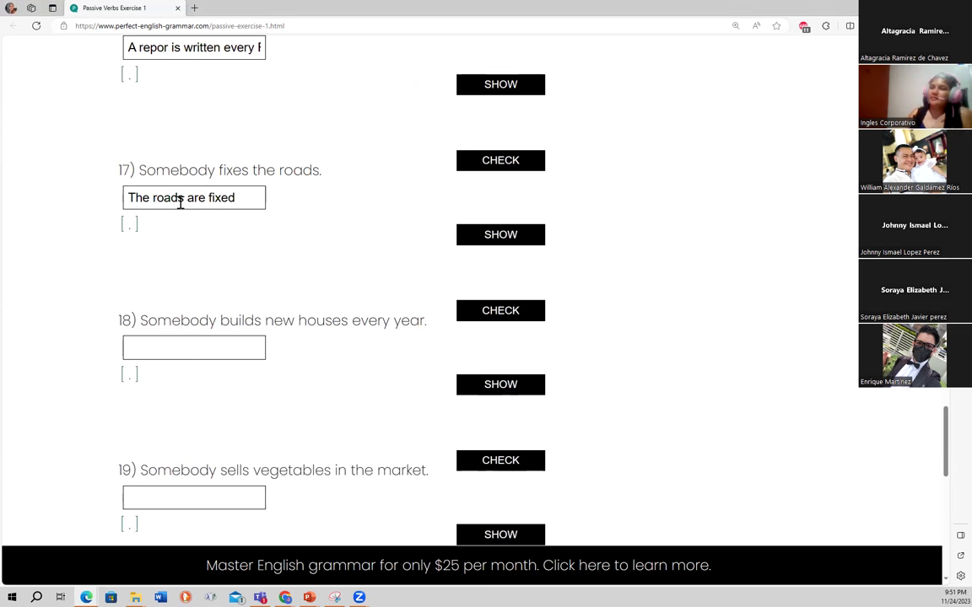
# Answer sentence 18 ("Somebody builds new houses every year") with the passive form "New houses are built every year"
pyautogui.click(183, 342)
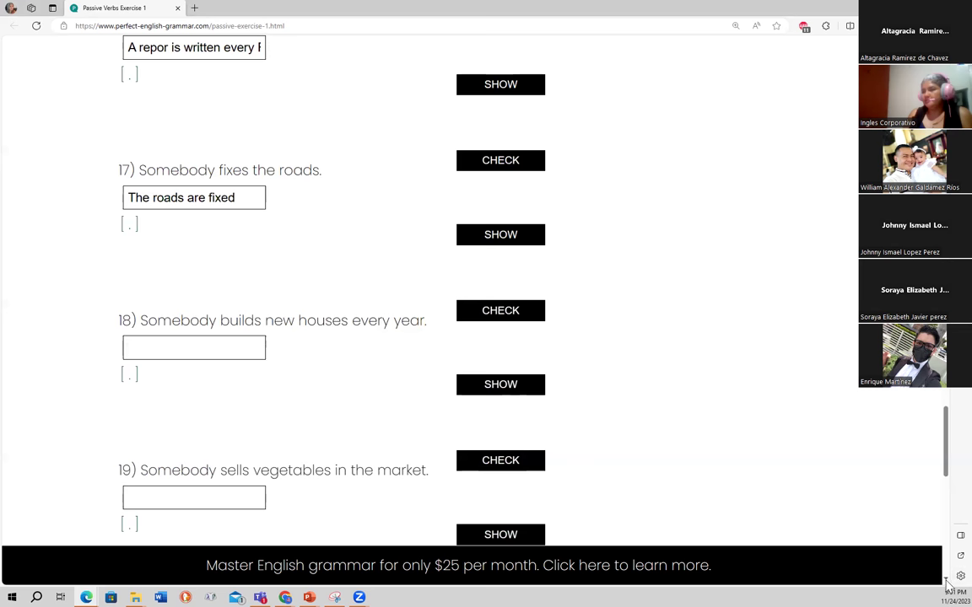
pyautogui.scroll(-2, 947, 586)
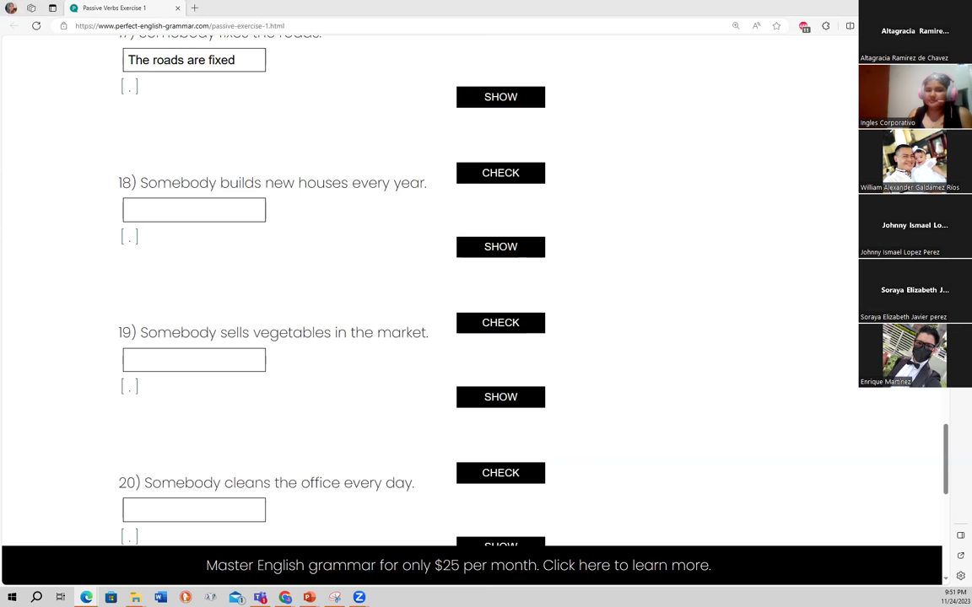
pyautogui.click(140, 202)
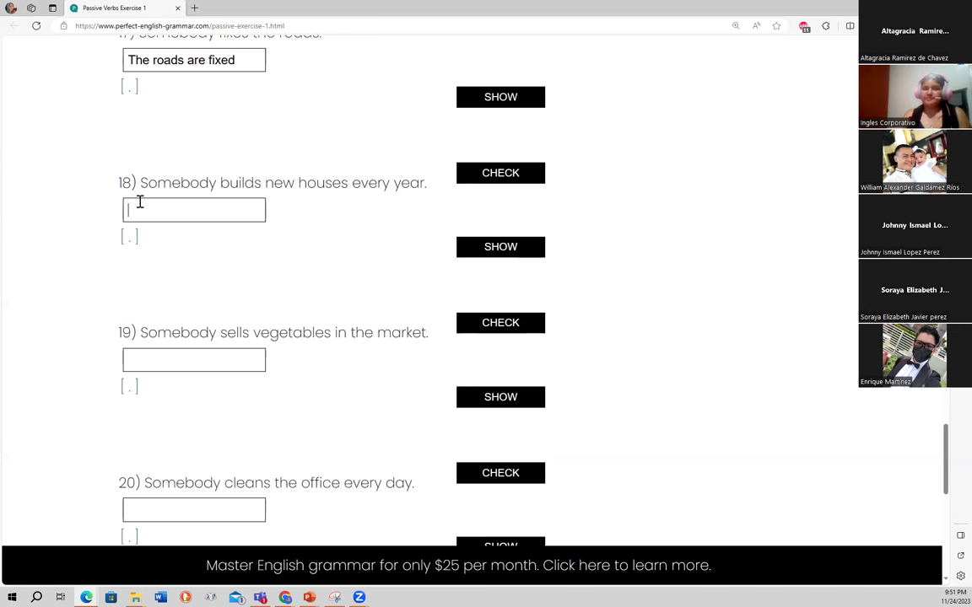
pyautogui.write('N')
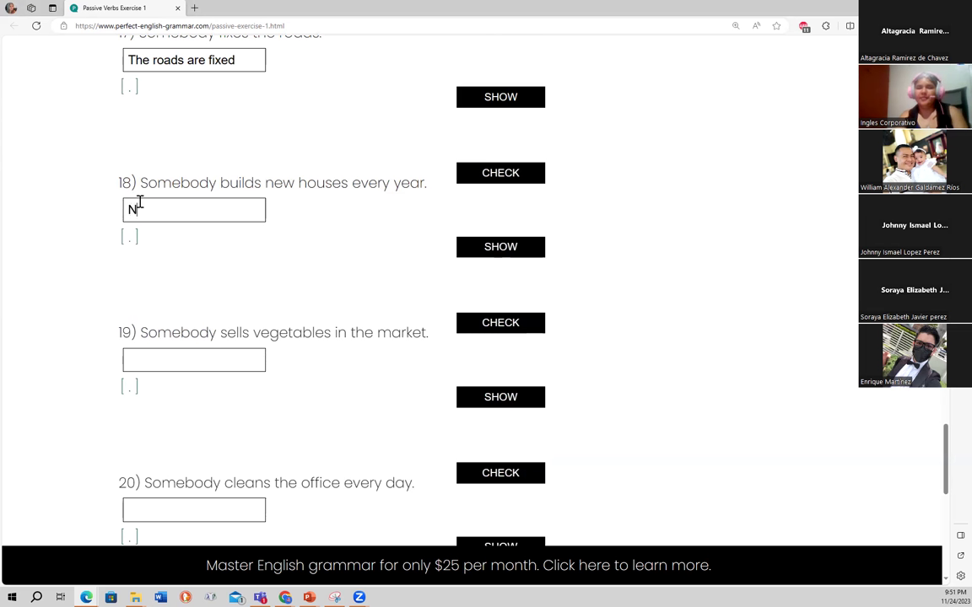
pyautogui.write('ew houses')
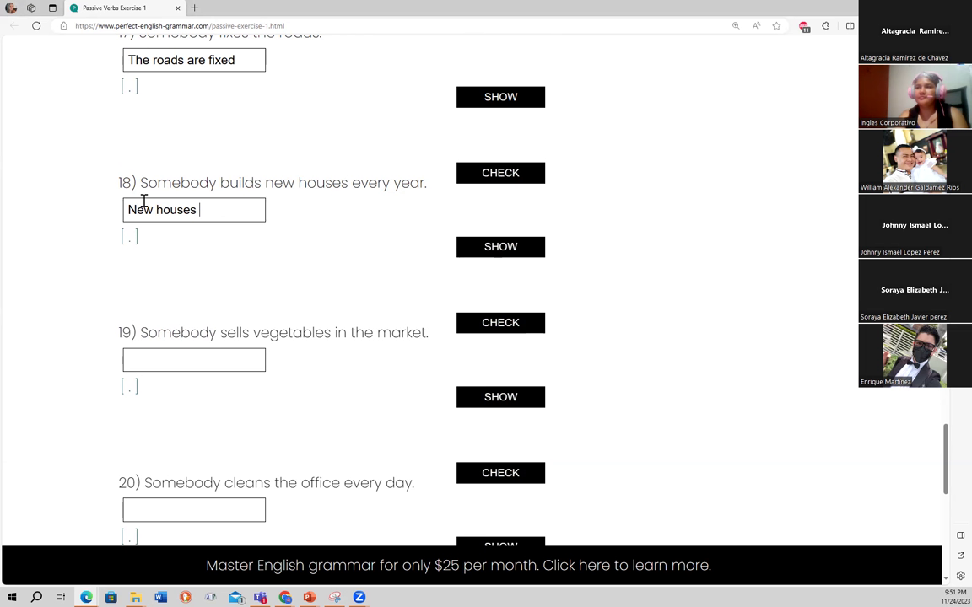
pyautogui.write('ar')
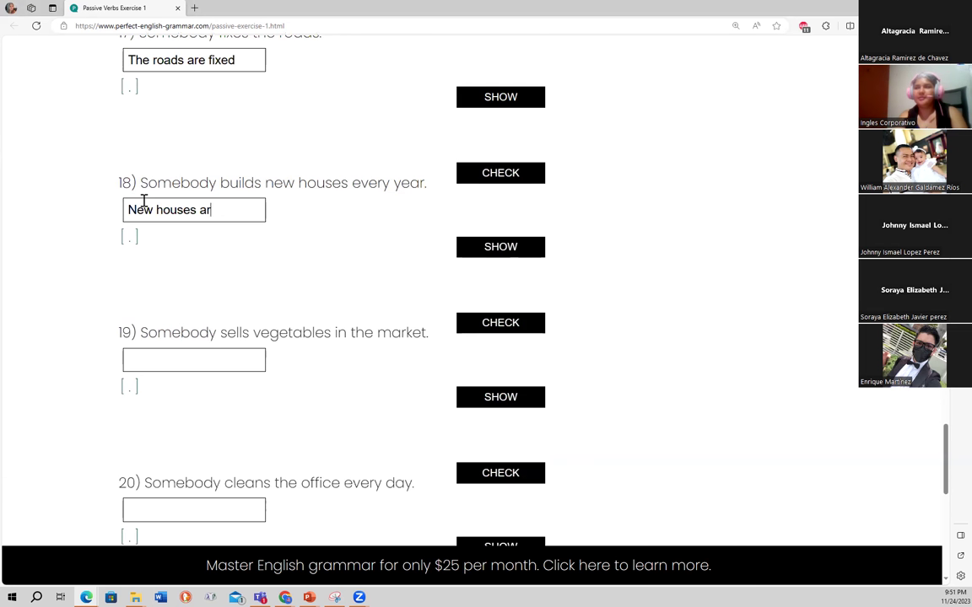
pyautogui.write('e built')
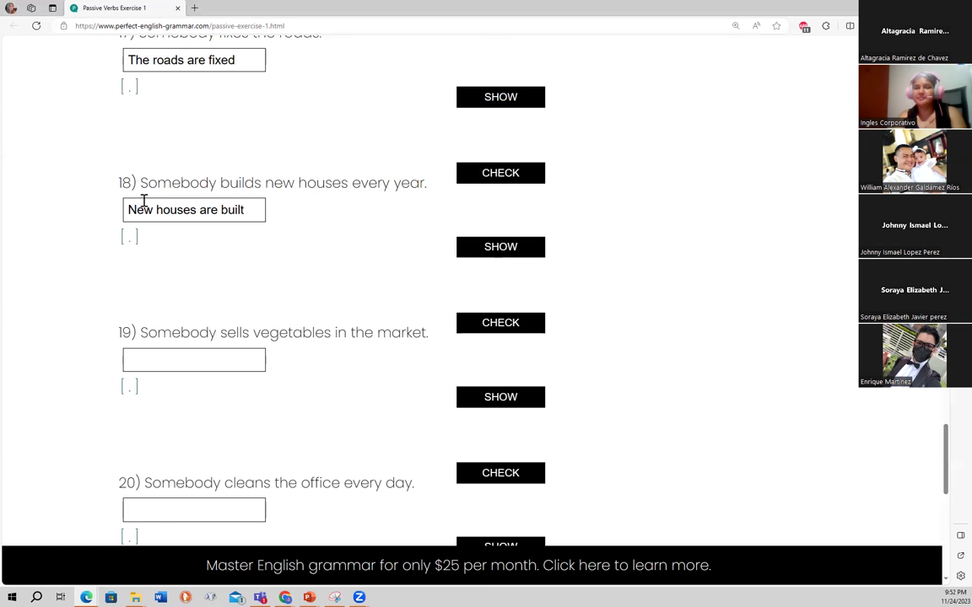
pyautogui.write('every year')
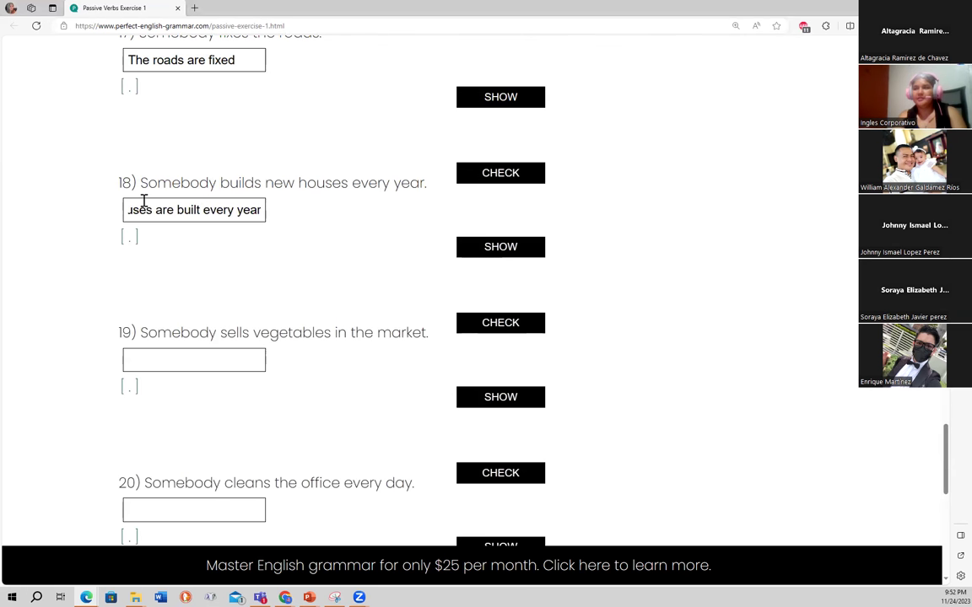
# Answer sentence 19 ("Somebody sells vegetables in the market") with the passive form "Vegetables are sold in the market"
pyautogui.click(201, 361)
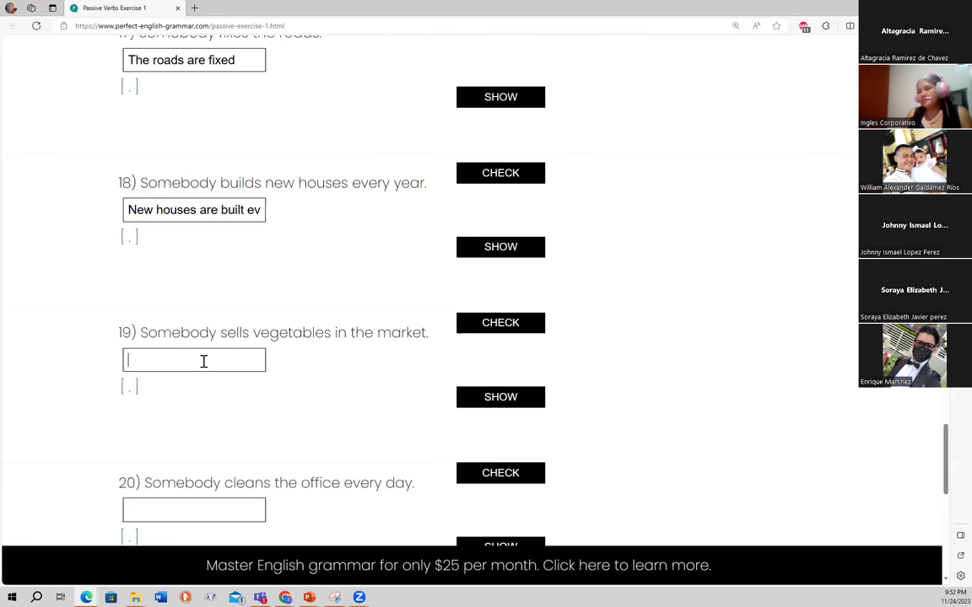
pyautogui.scroll(-2, 949, 582)
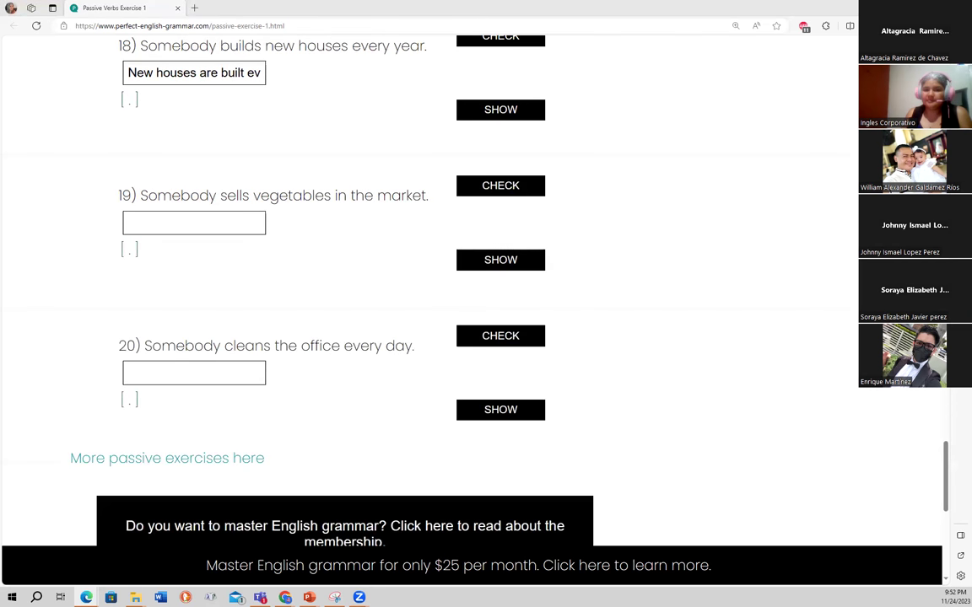
pyautogui.click(195, 223)
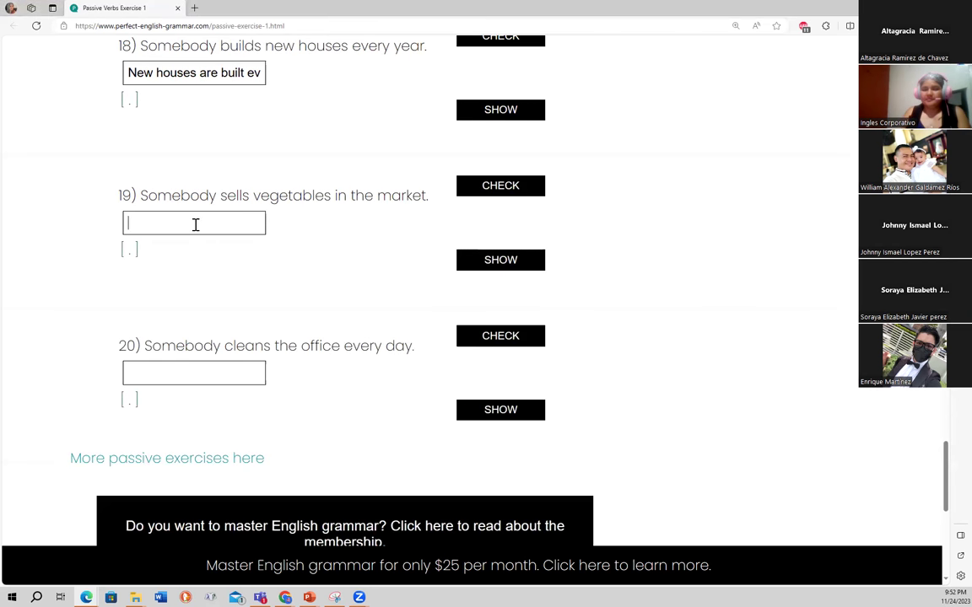
pyautogui.write('Vege')
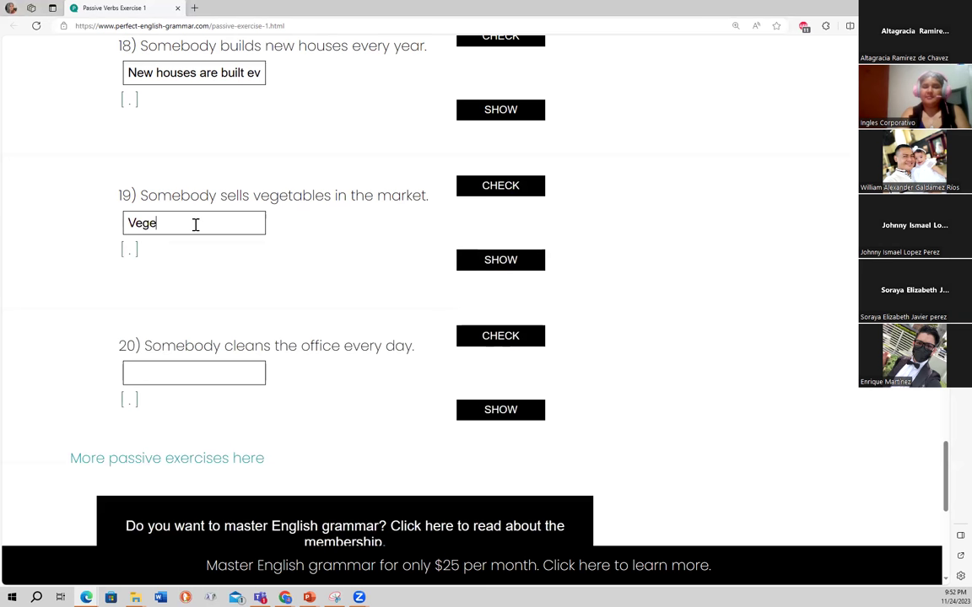
pyautogui.write('tables are')
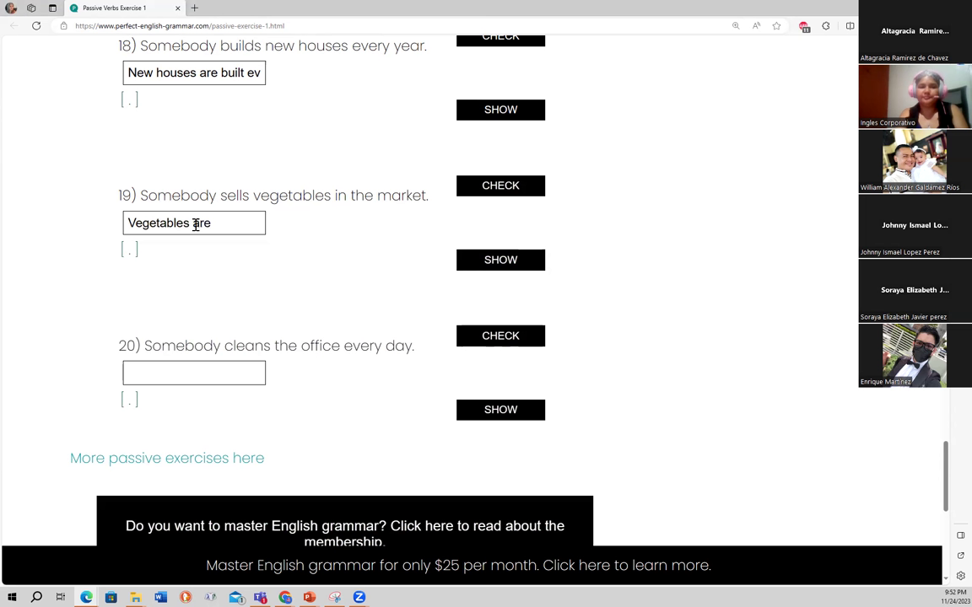
pyautogui.write(' sold')
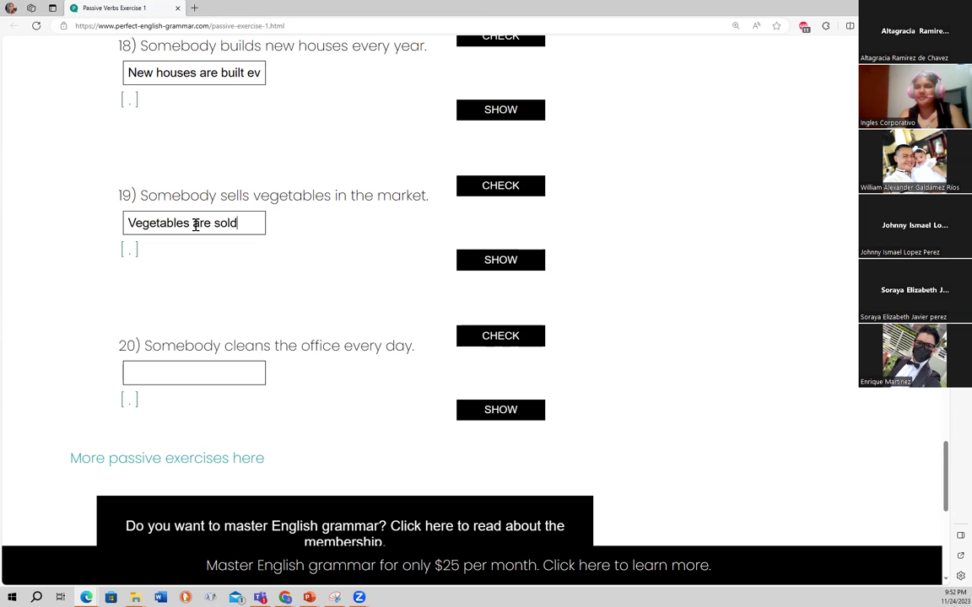
pyautogui.write('in the ')
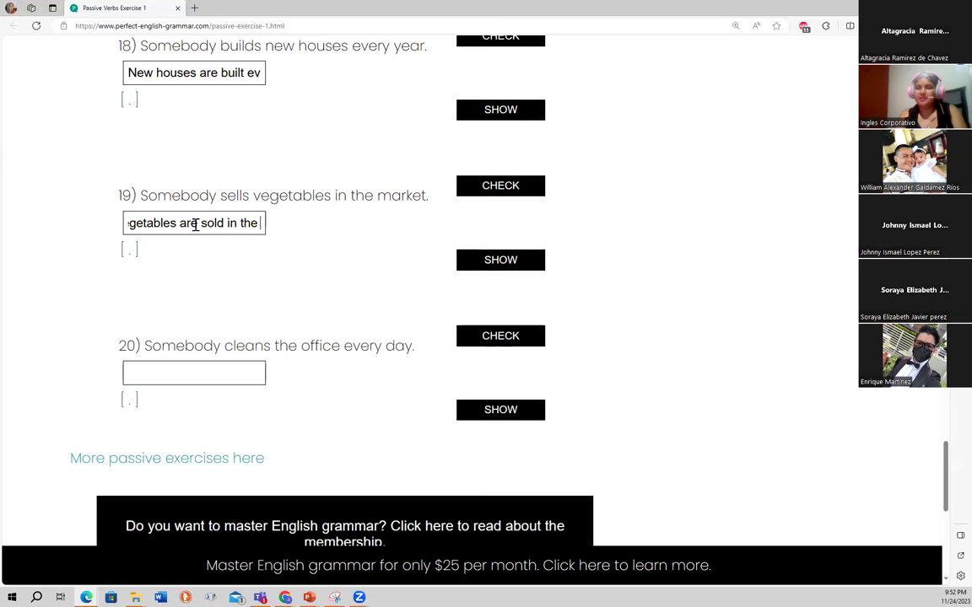
pyautogui.write('market')
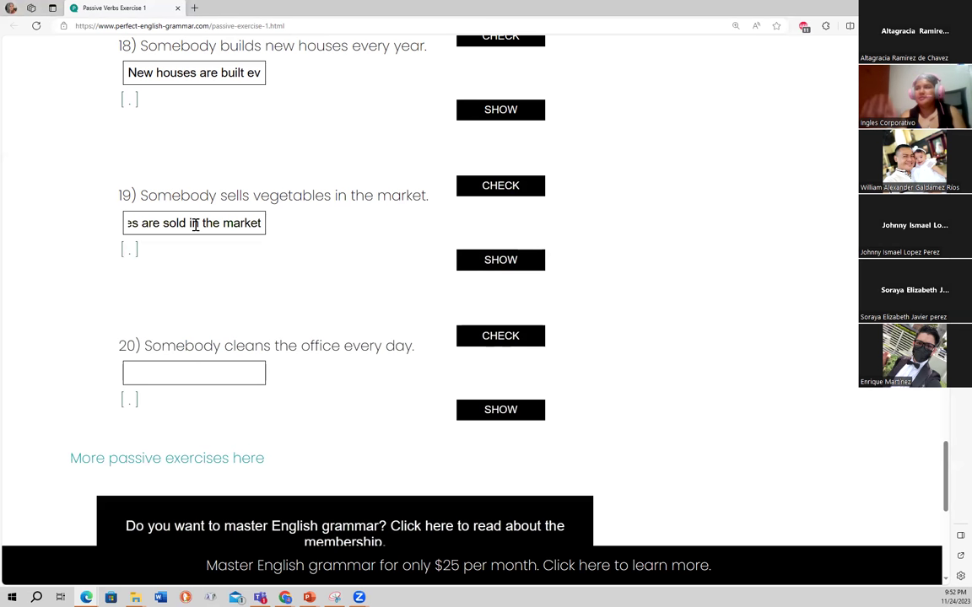
# Answer sentence 20 ("Somebody cleans the office every day") with the passive form "The office is cleaned every day"
pyautogui.click(204, 374)
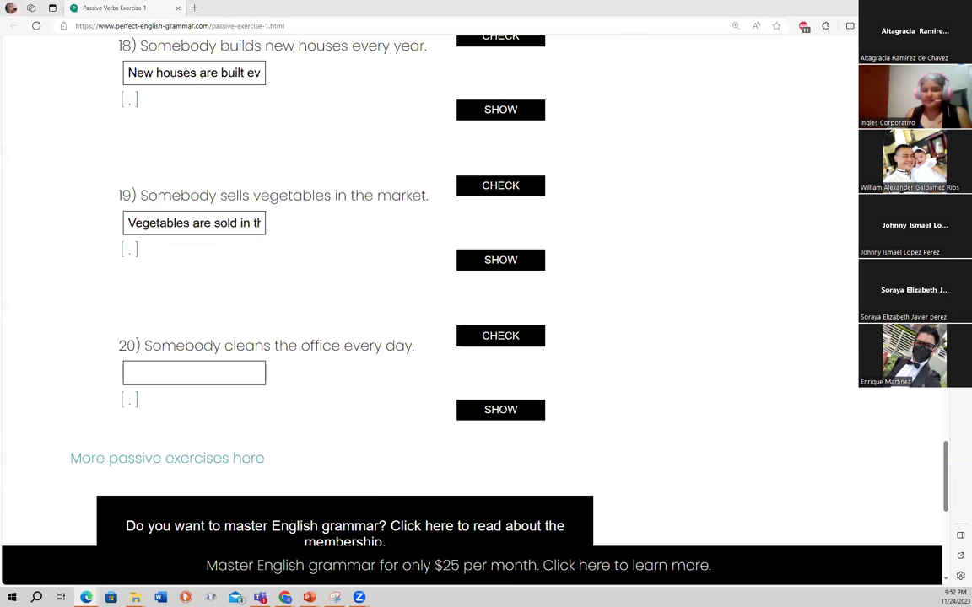
pyautogui.click(136, 368)
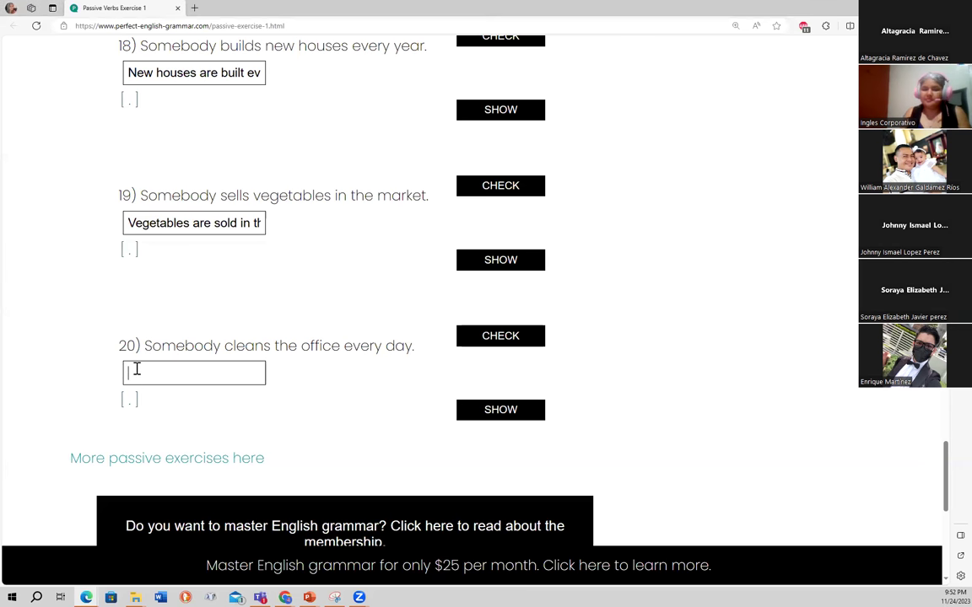
pyautogui.write('The ')
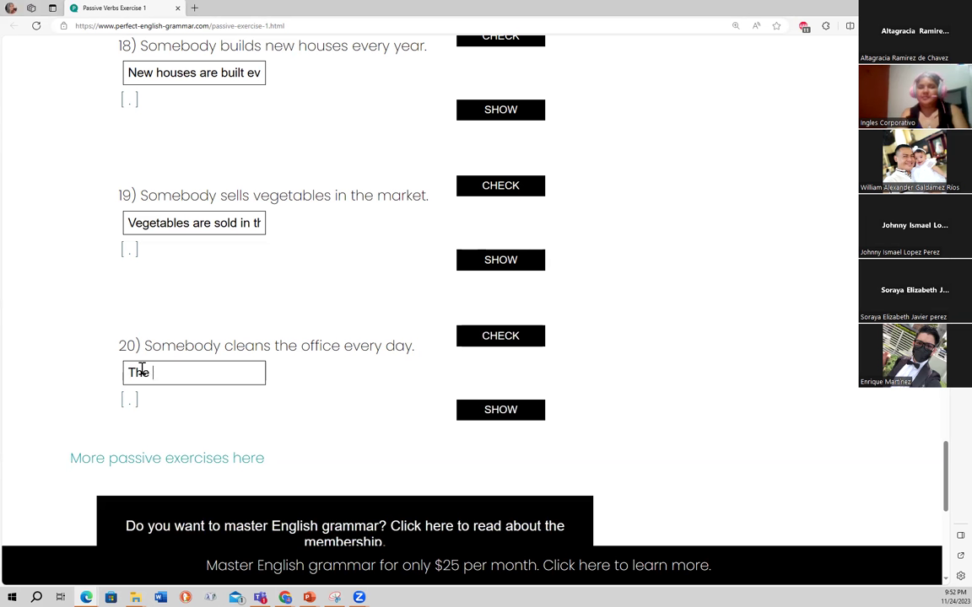
pyautogui.write('office is cleaned every')
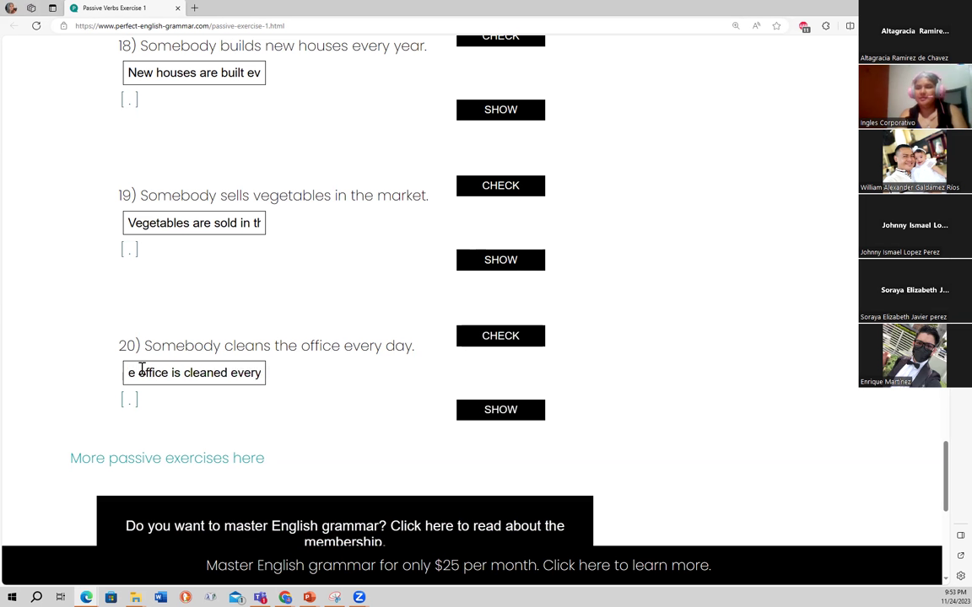
pyautogui.write(' day')
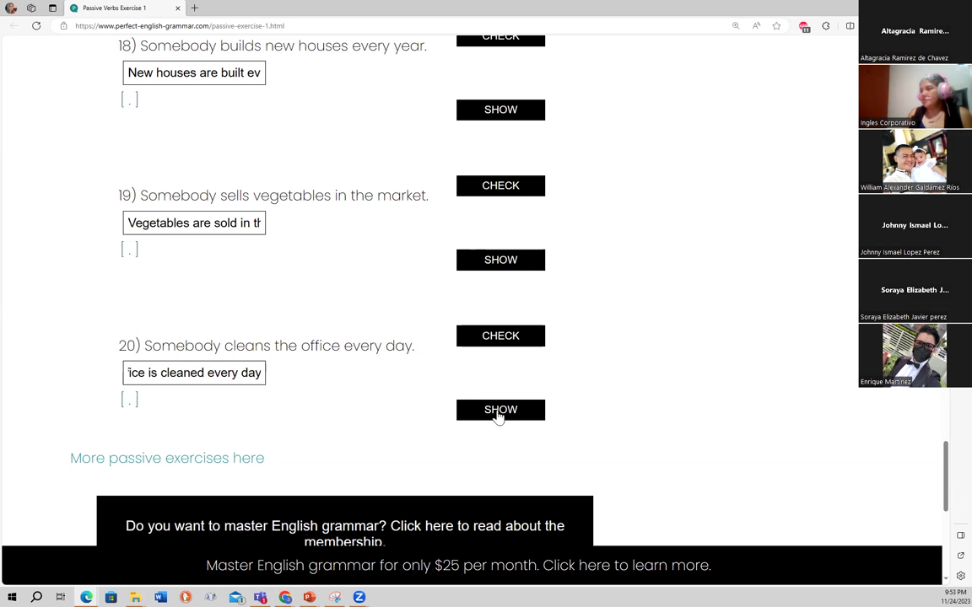
# Check the answers to sentences 20, 19, 18 and 17
pyautogui.click(494, 343)
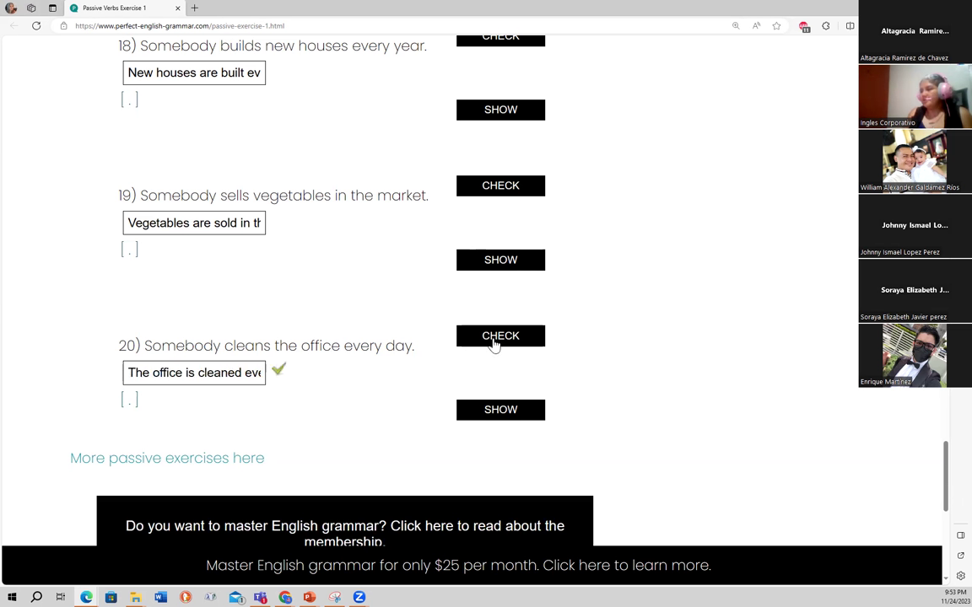
pyautogui.click(499, 186)
pyautogui.moveTo(944, 477); pyautogui.dragTo(945, 445)
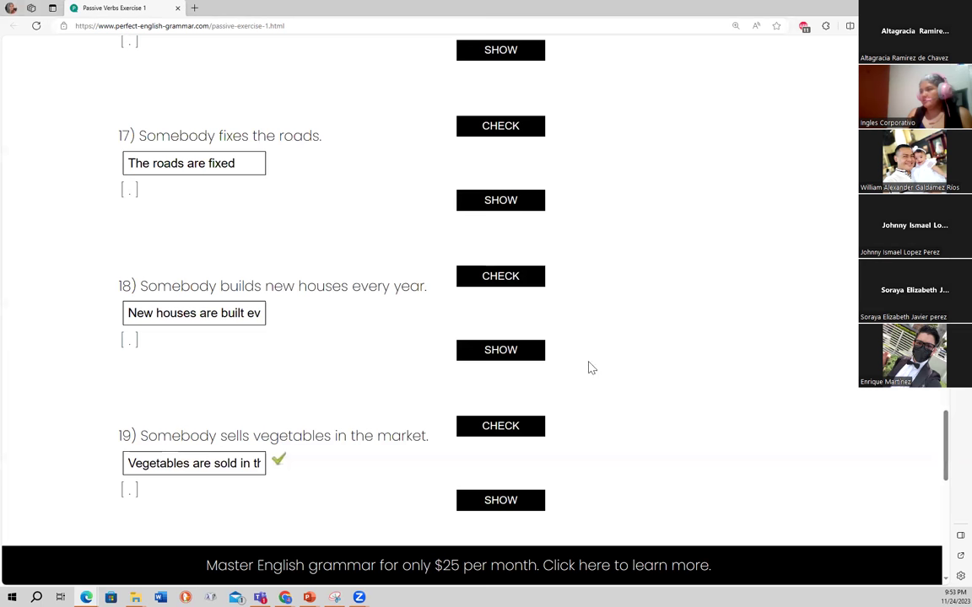
pyautogui.click(497, 281)
pyautogui.click(486, 127)
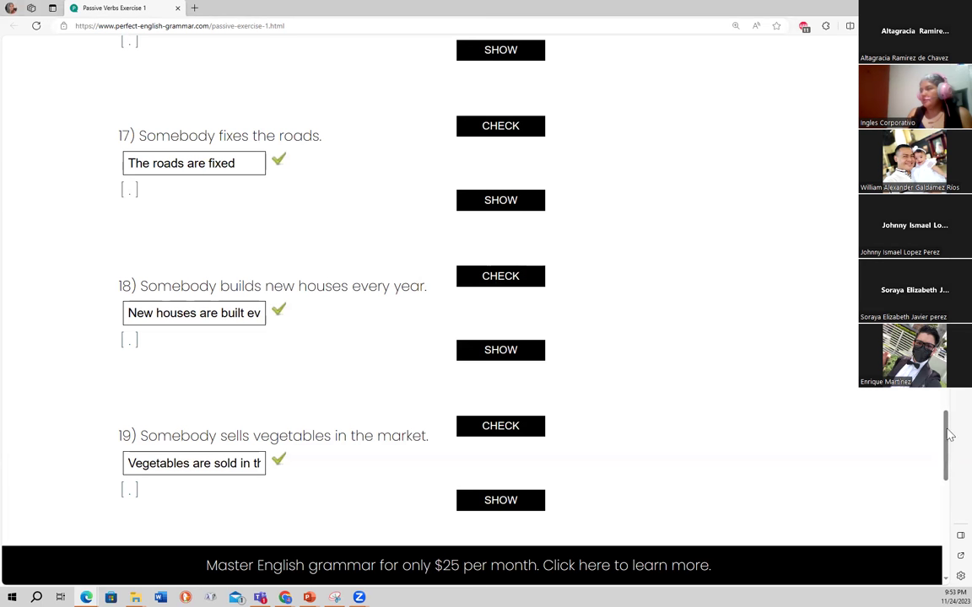
# Check the answer to sentence 16 ("Somebody writes a report every Friday") and reveal its solution
pyautogui.moveTo(948, 460); pyautogui.dragTo(948, 413)
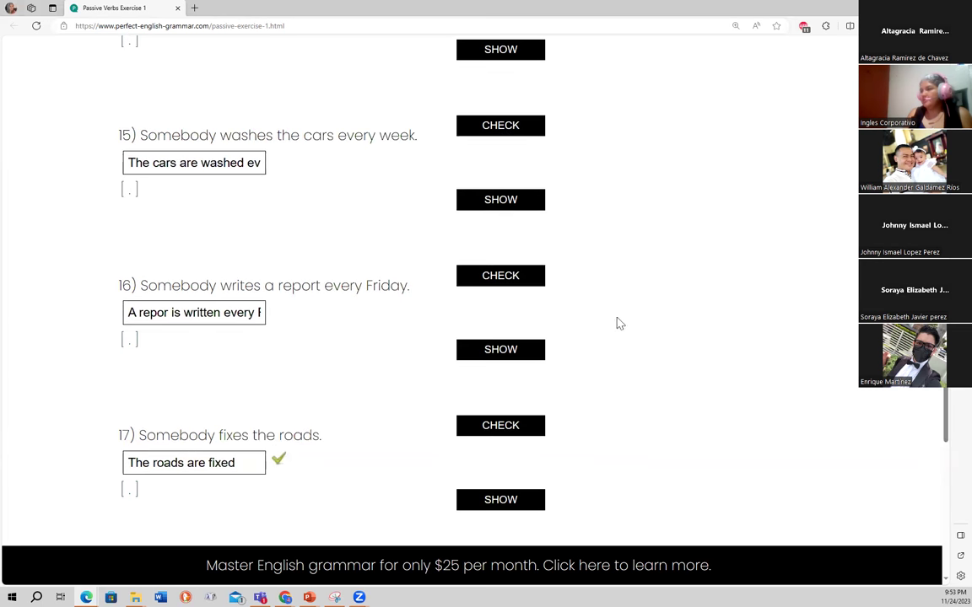
pyautogui.click(525, 283)
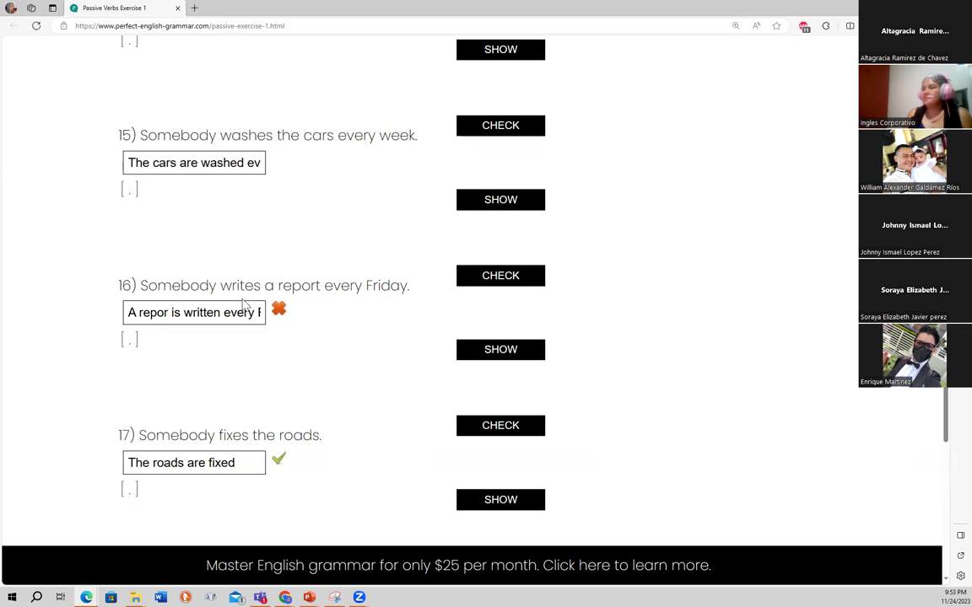
pyautogui.click(498, 351)
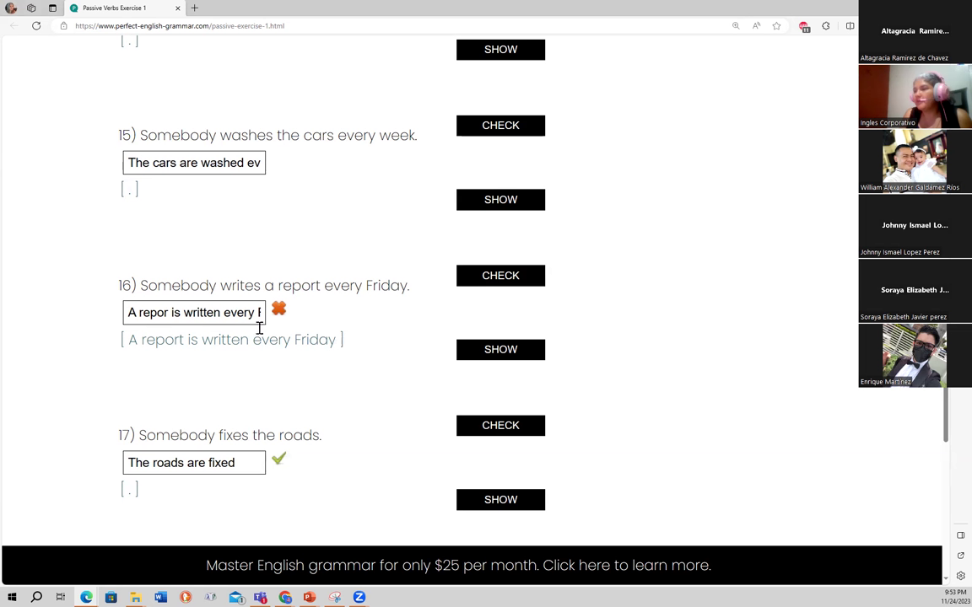
# Correct "repor" to "report" in the answer to sentence 16 and check it again
pyautogui.click(223, 313)
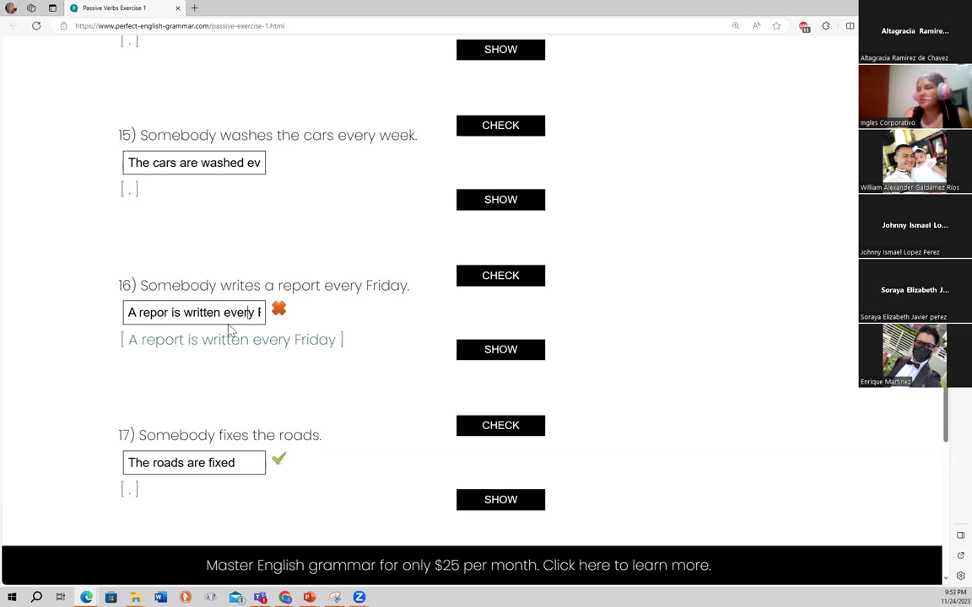
pyautogui.press('Right')
pyautogui.press('Right')
pyautogui.press('Right')
pyautogui.press('Right')
pyautogui.press('Right')
pyautogui.press('Right')
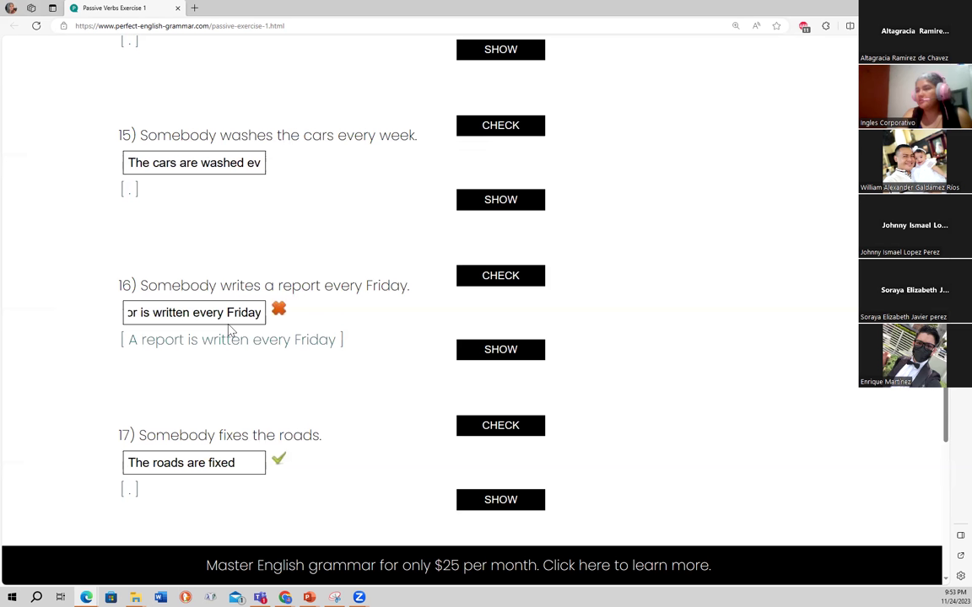
pyautogui.press('Home')
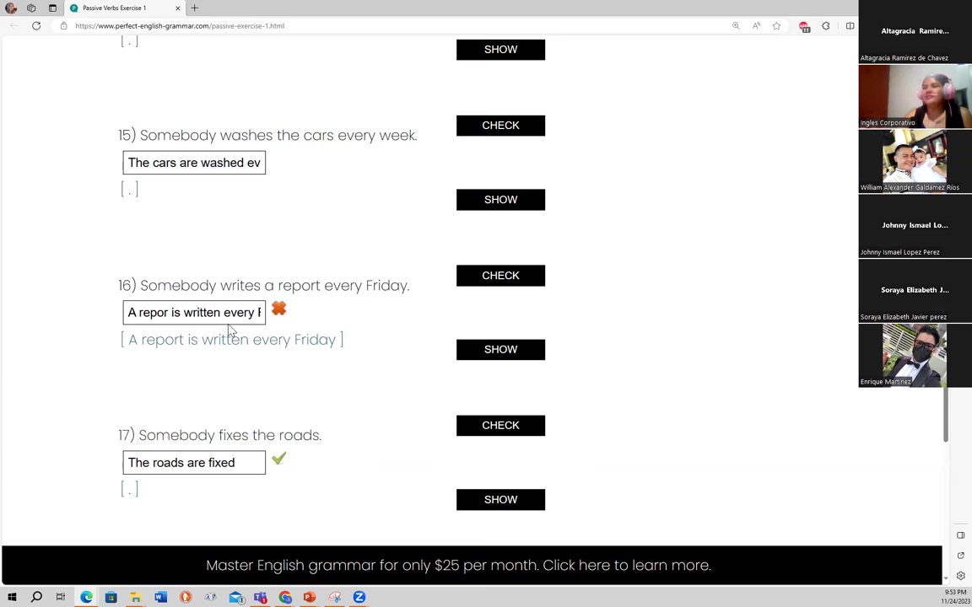
pyautogui.click(170, 314)
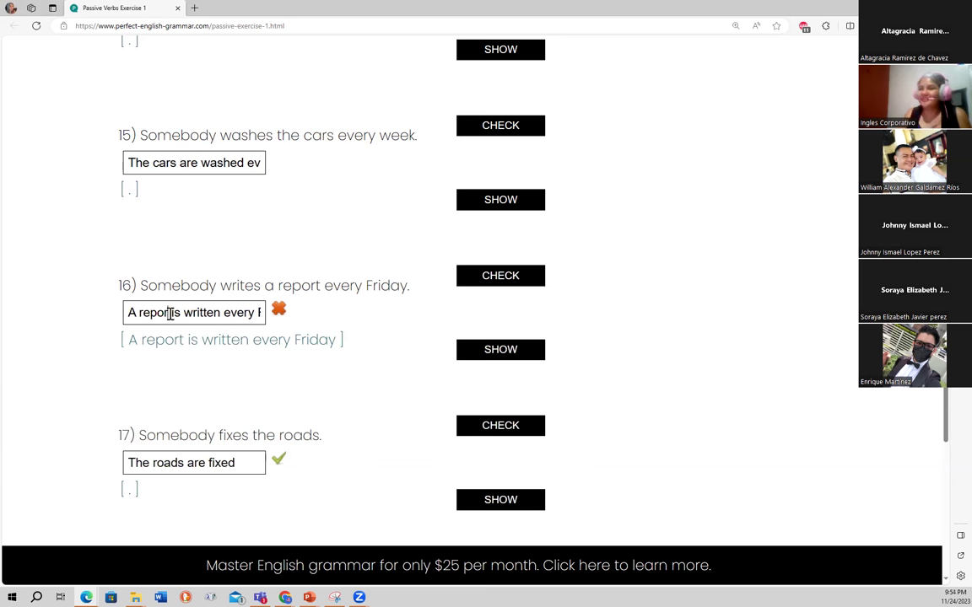
pyautogui.write('t')
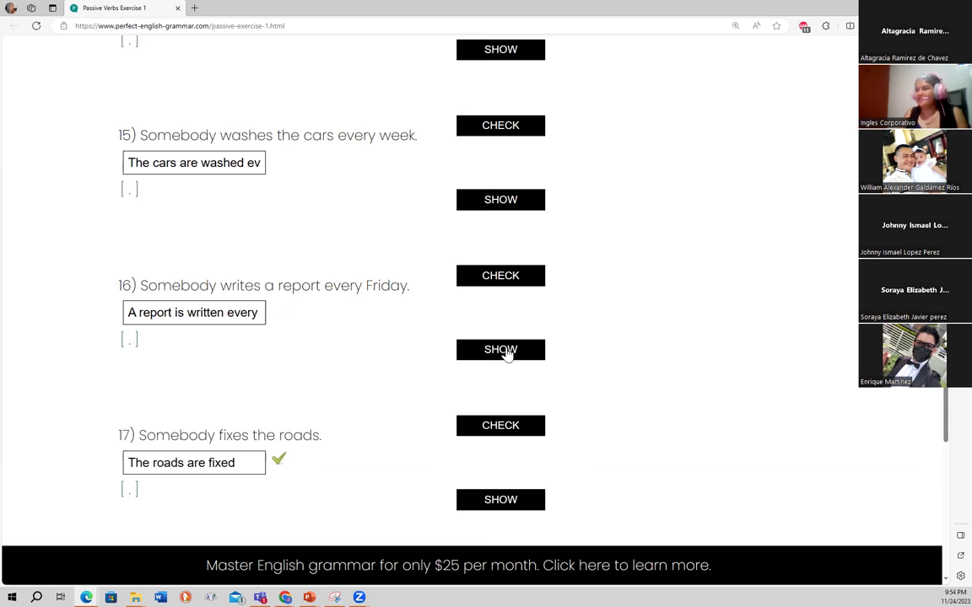
pyautogui.click(504, 286)
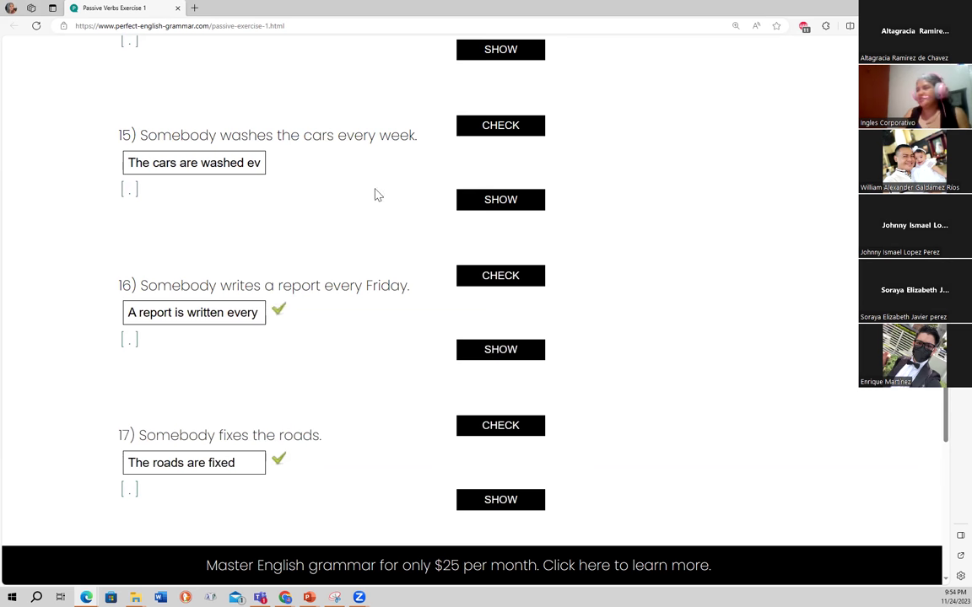
# Check the answers to sentences 15 and 14, correcting sentence 14 to "Flowers are bought for the flat" with the help of its solution
pyautogui.scroll(2, 943, 421)
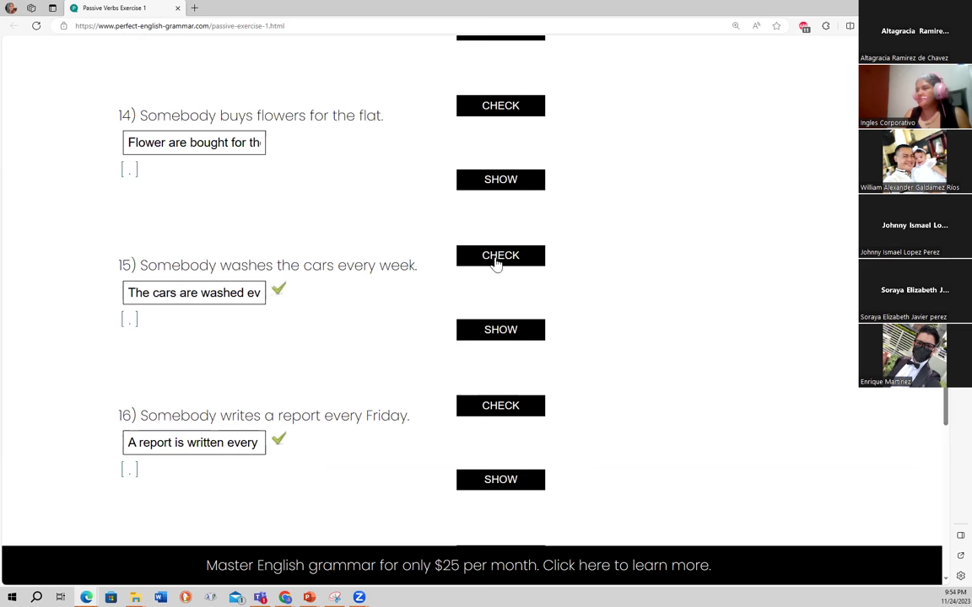
pyautogui.scroll(3, 948, 396)
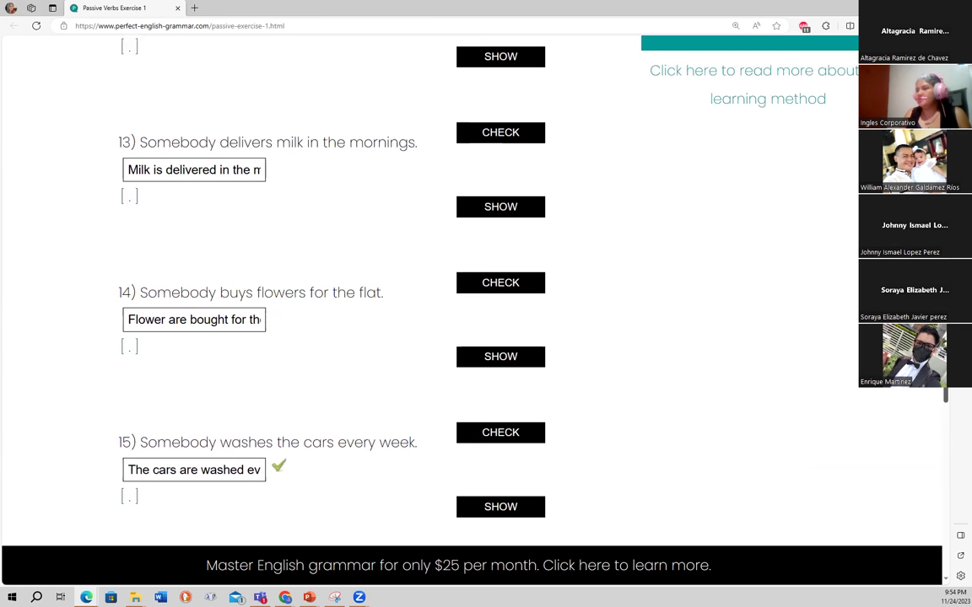
pyautogui.click(500, 285)
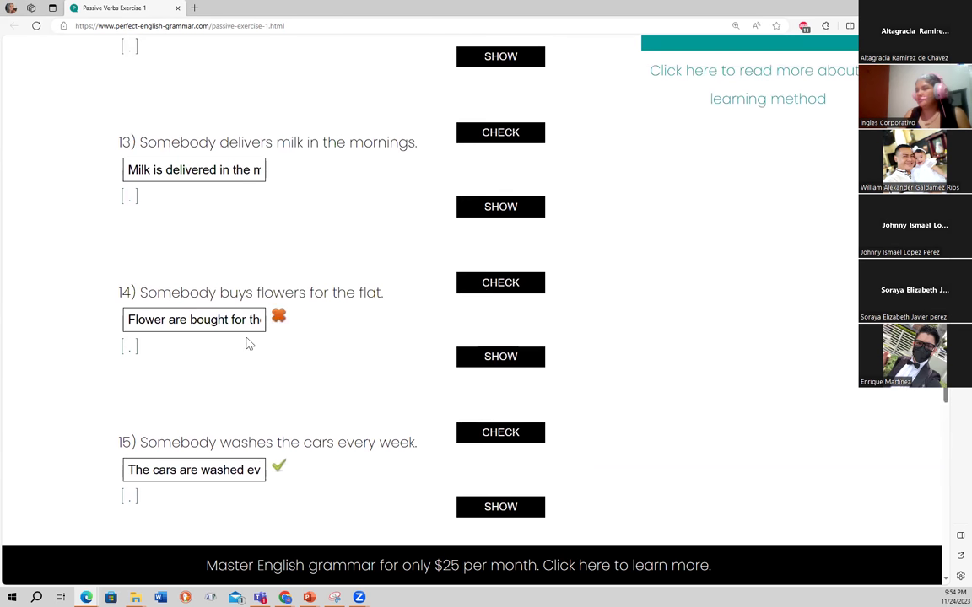
pyautogui.click(485, 366)
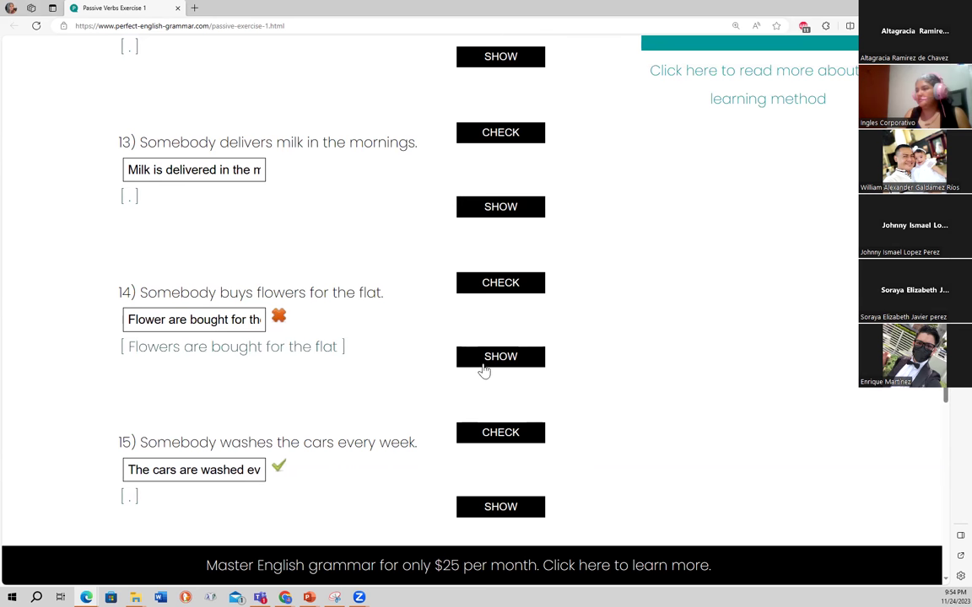
pyautogui.click(165, 322)
pyautogui.click(498, 287)
# Check the answers to sentences 13, 12, 11, 10, 9 and 8
pyautogui.scroll(2, 590, 304)
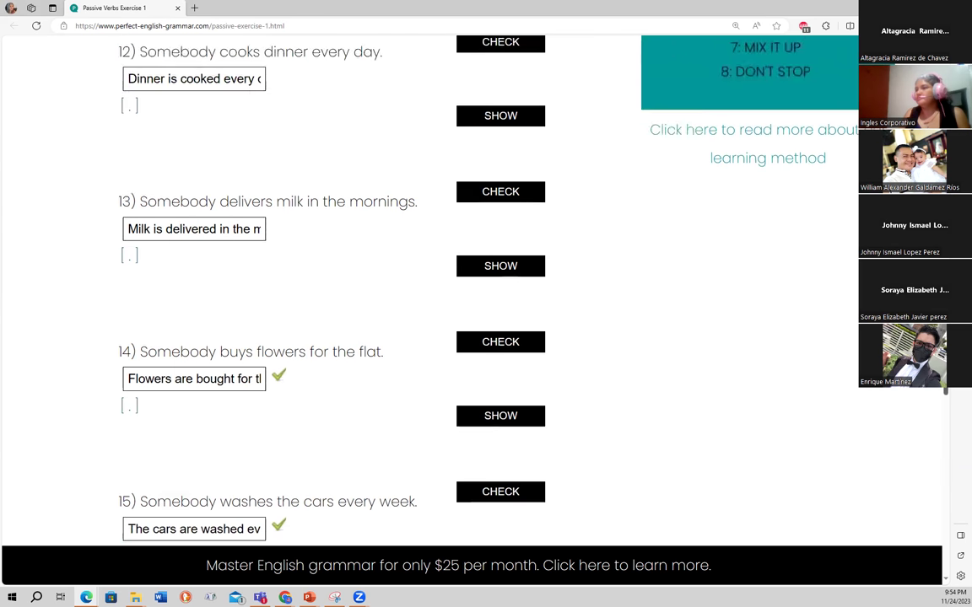
pyautogui.click(497, 300)
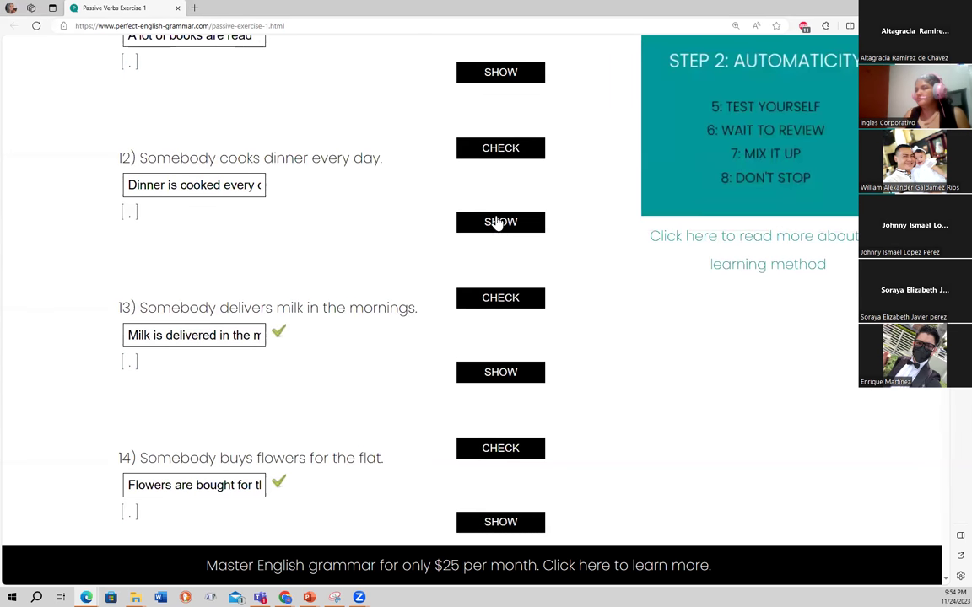
pyautogui.click(495, 148)
pyautogui.scroll(3, 506, 279)
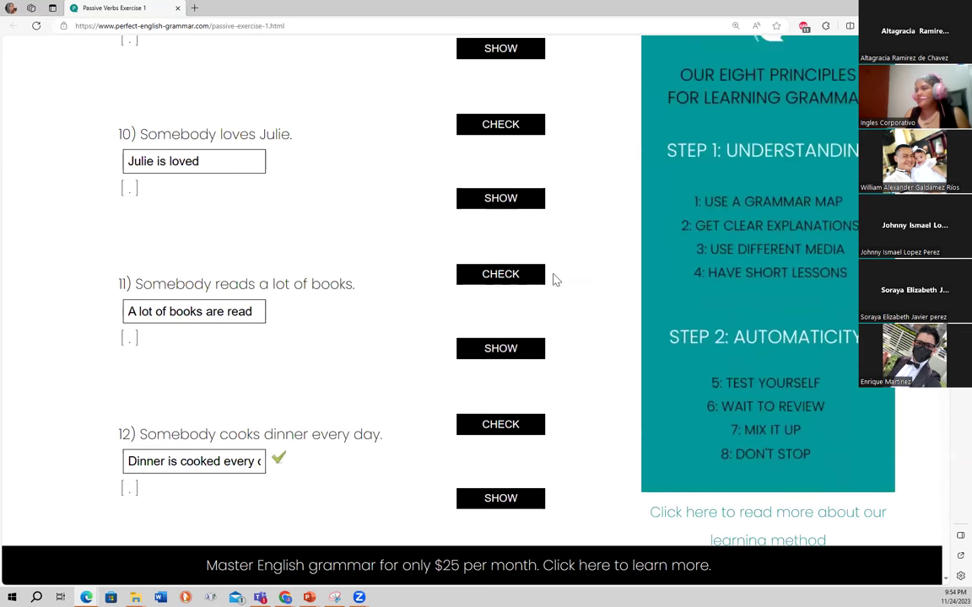
pyautogui.click(495, 131)
pyautogui.scroll(3, 507, 278)
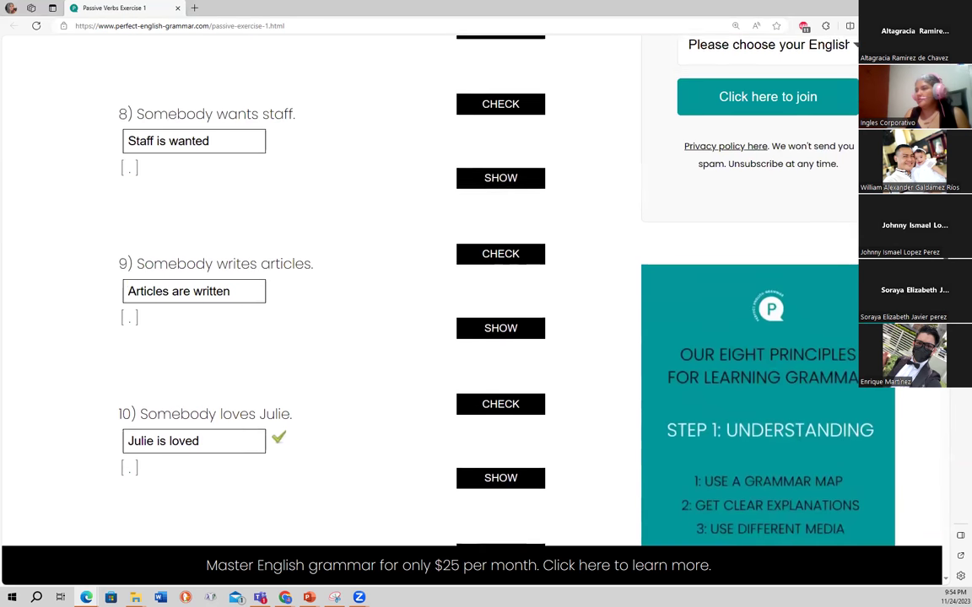
pyautogui.scroll(-1, 576, 322)
pyautogui.click(510, 267)
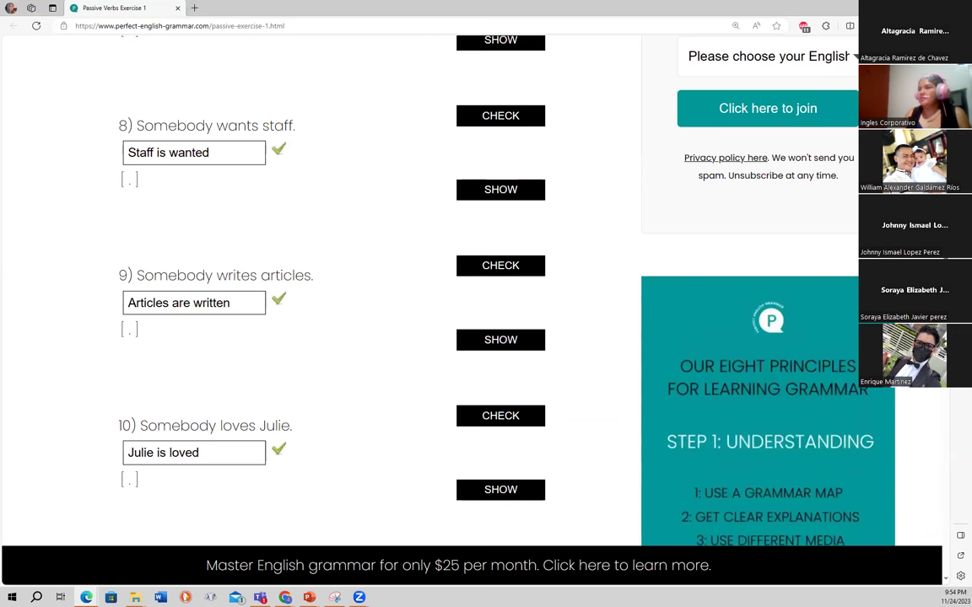
# Check the answers to sentences 7, 6, 5 and 4
pyautogui.scroll(3, 593, 309)
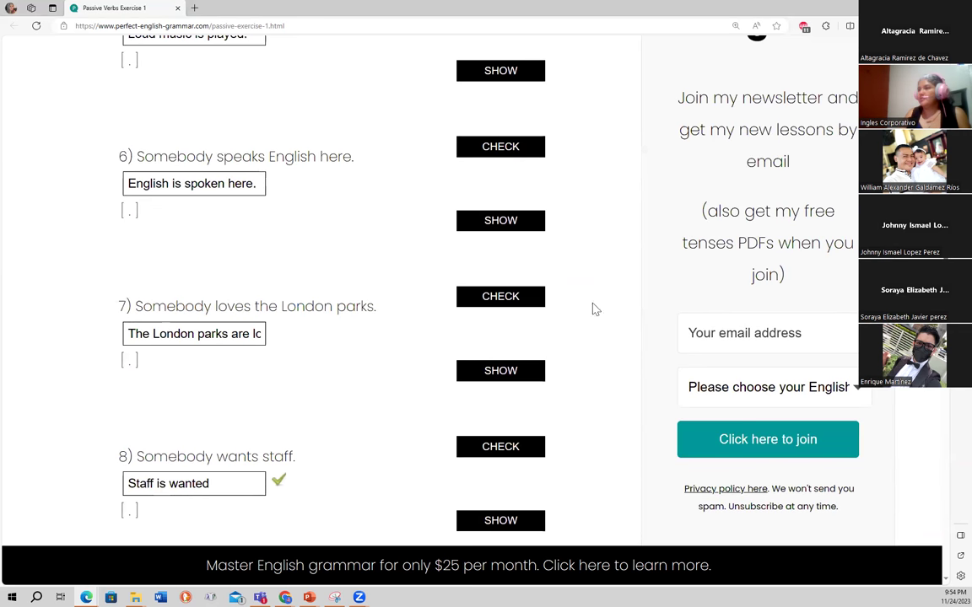
pyautogui.click(523, 297)
pyautogui.click(507, 152)
pyautogui.scroll(3, 442, 261)
pyautogui.click(510, 331)
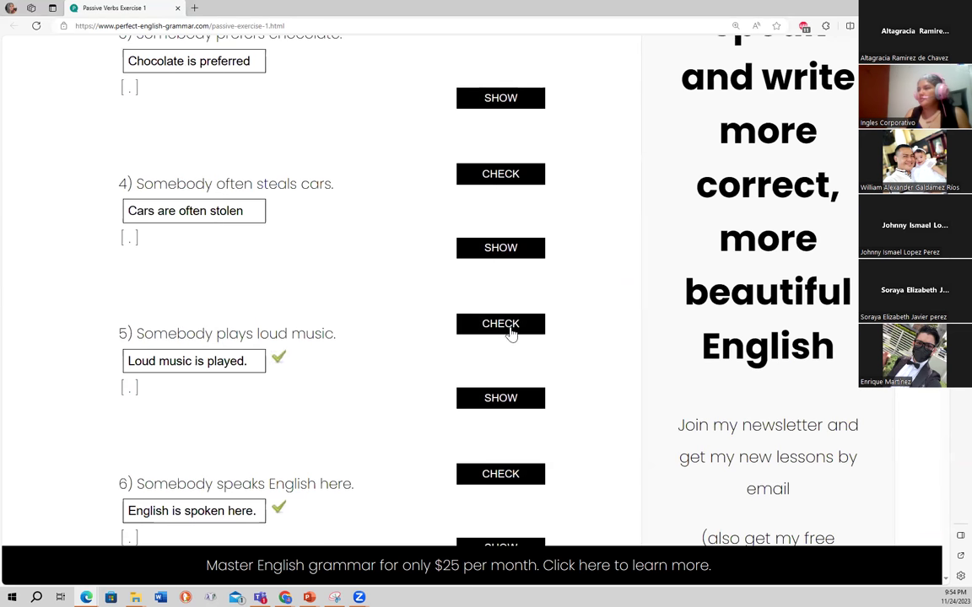
pyautogui.click(498, 176)
# Check the answers to sentences 3, 2 and 1
pyautogui.scroll(3, 380, 287)
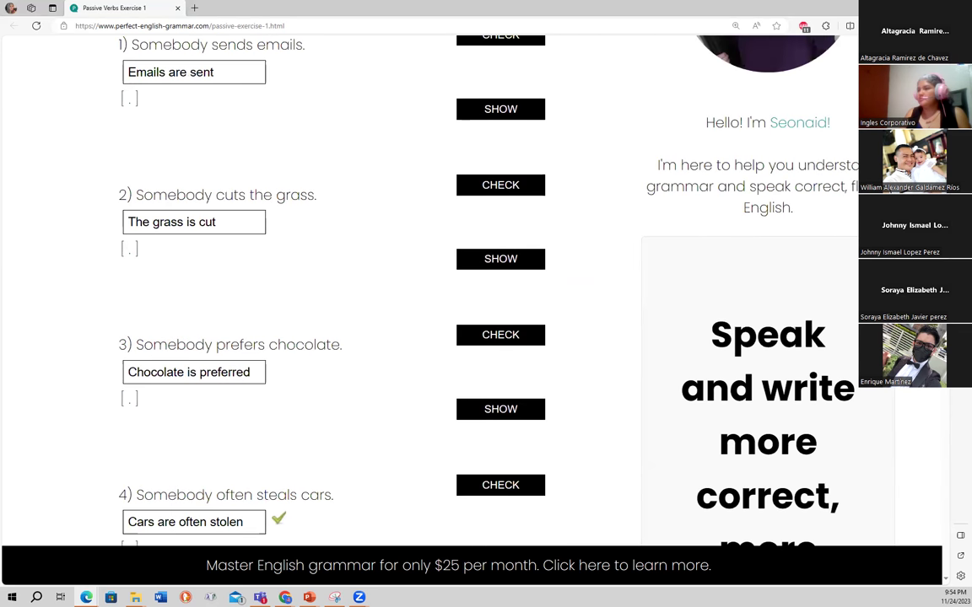
pyautogui.click(485, 335)
pyautogui.click(519, 187)
pyautogui.scroll(1, 494, 156)
pyautogui.click(496, 151)
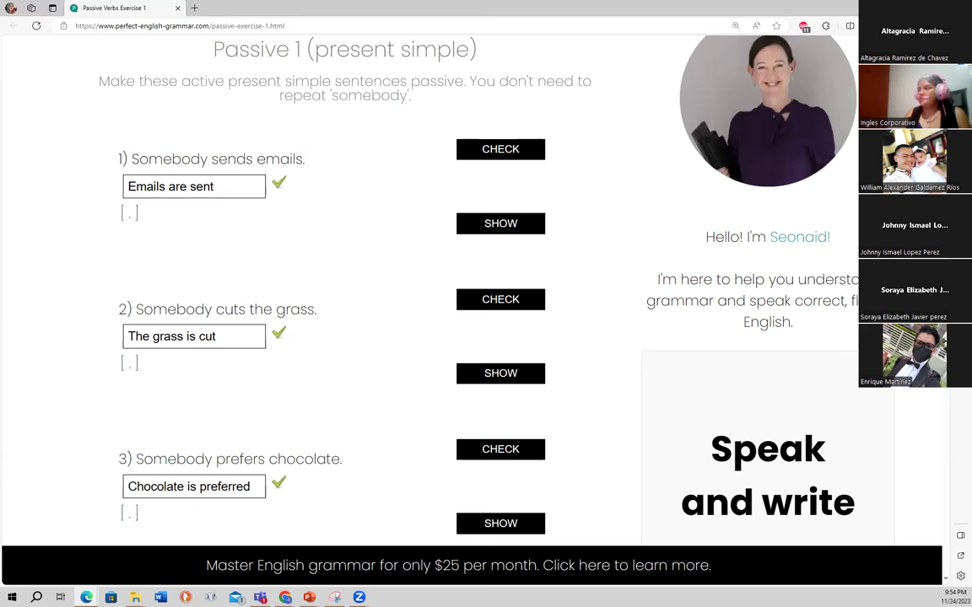
# Review the check marks beside the answers through the whole exercise, down to sentence 20
pyautogui.scroll(-10, 337, 295)
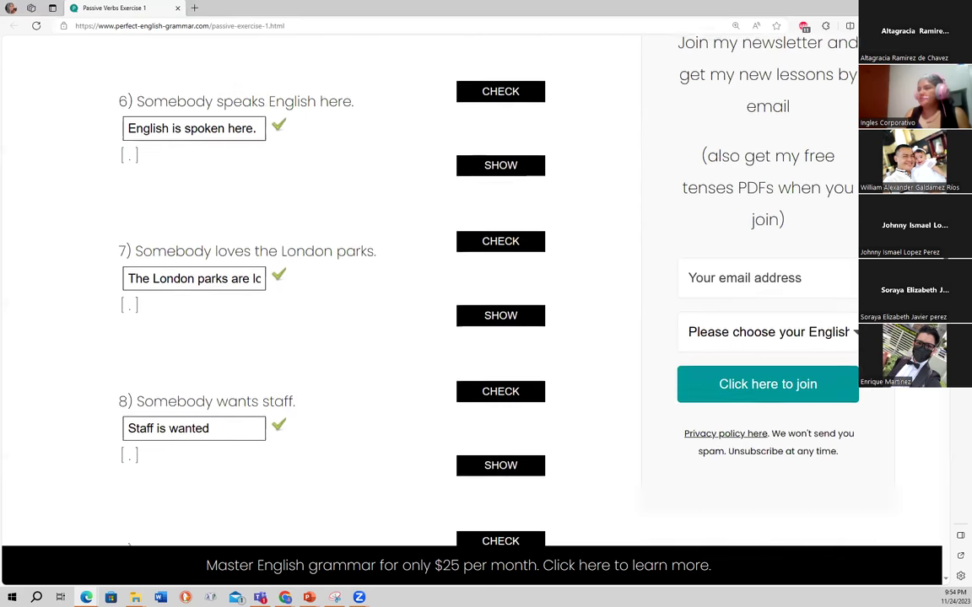
pyautogui.scroll(-10, 337, 296)
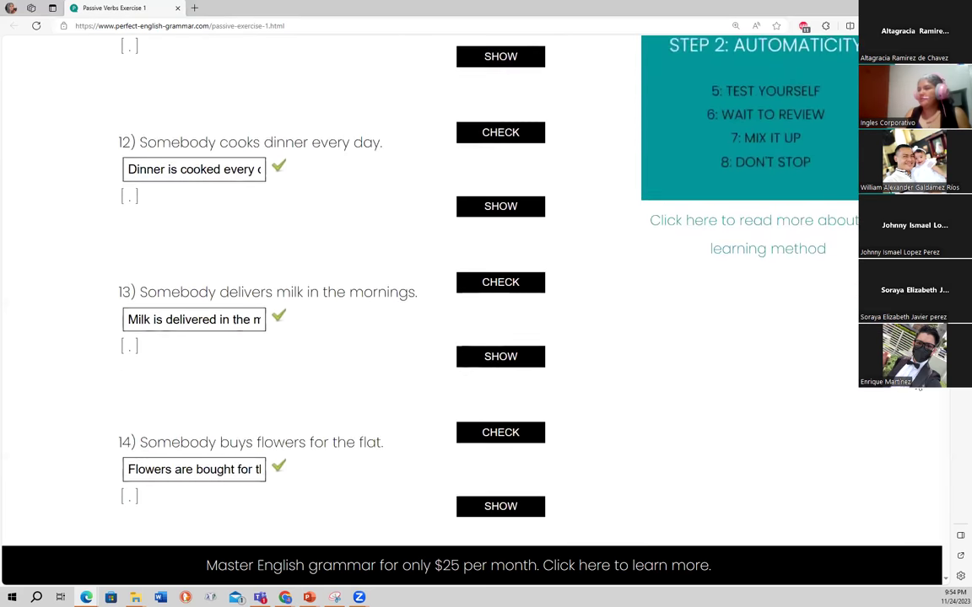
pyautogui.scroll(-3, 912, 397)
pyautogui.scroll(-8, 913, 397)
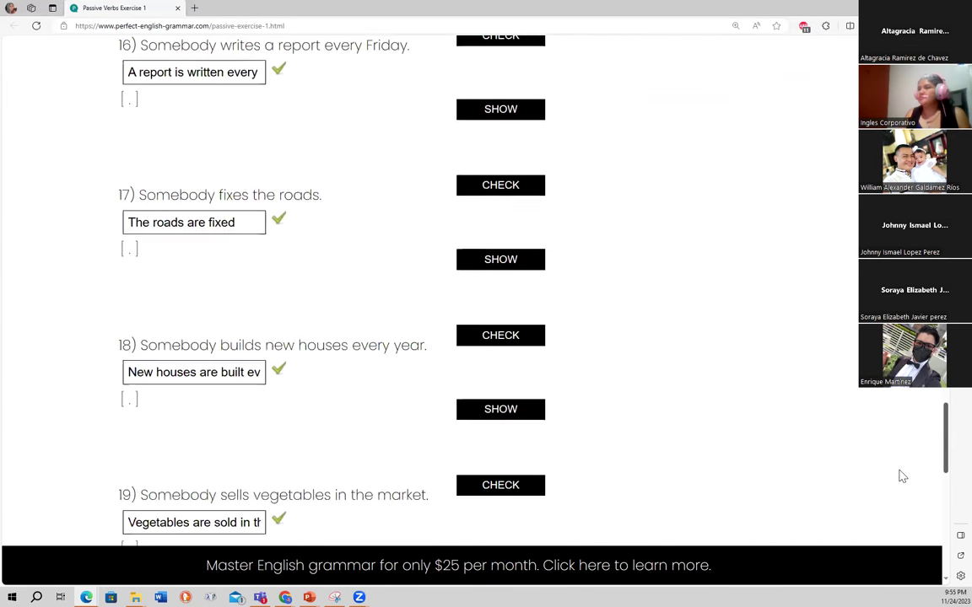
pyautogui.scroll(-5, 894, 518)
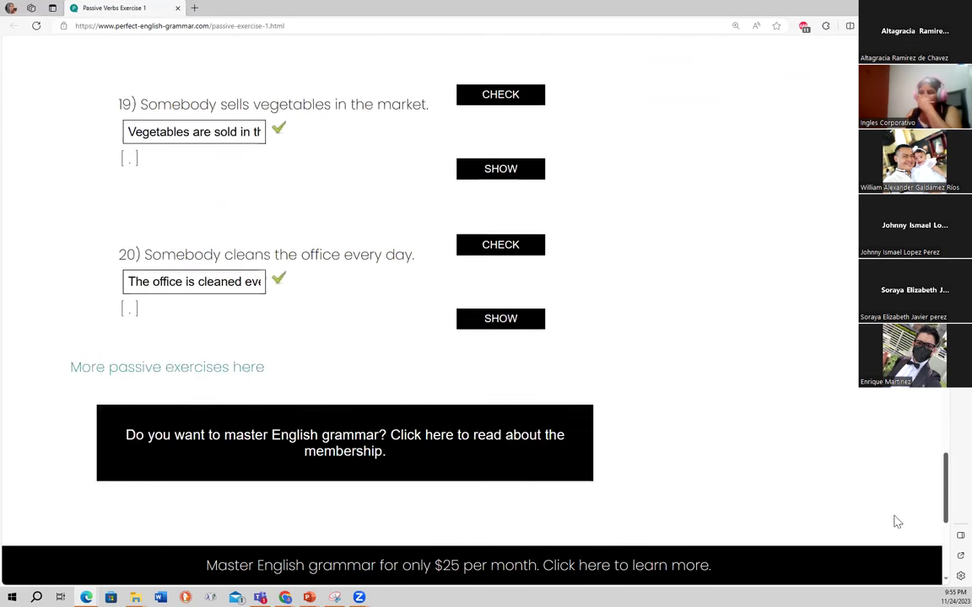
pyautogui.scroll(2, 889, 506)
pyautogui.scroll(15, 892, 439)
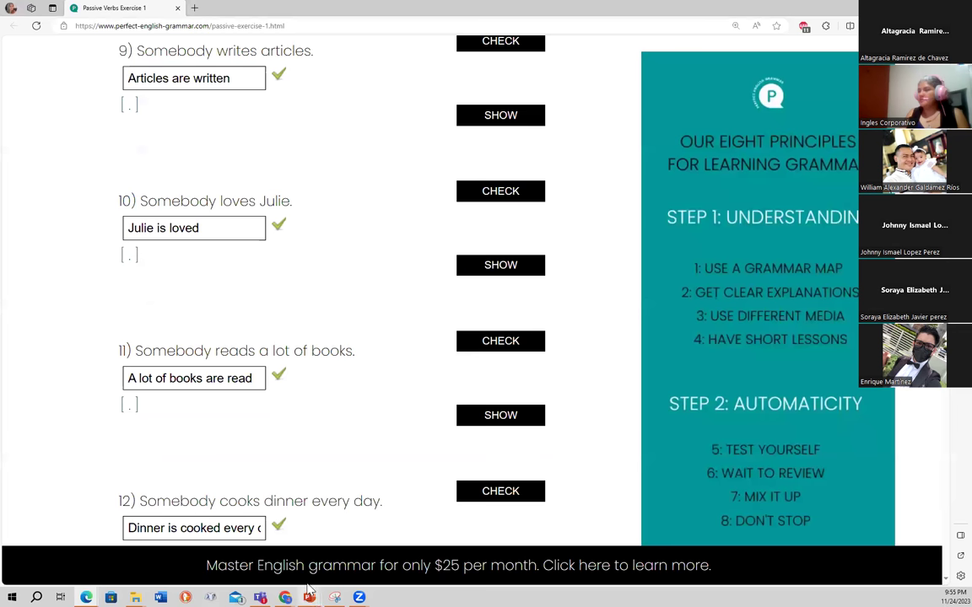
# Switch to the class presentation in PowerPoint and advance to the "Passive voice practice" slide
pyautogui.moveTo(309, 595)
pyautogui.click(264, 556)
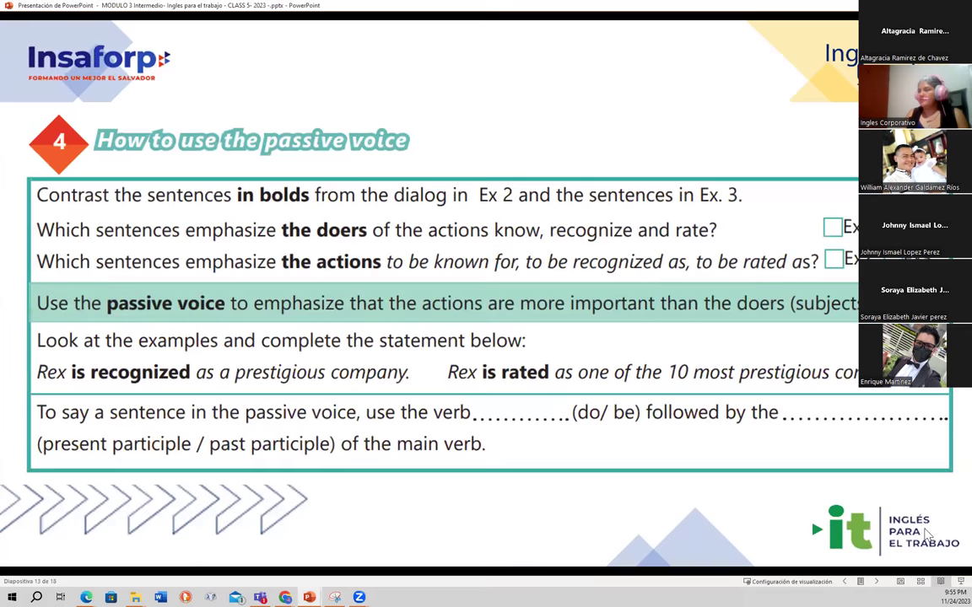
pyautogui.click(878, 582)
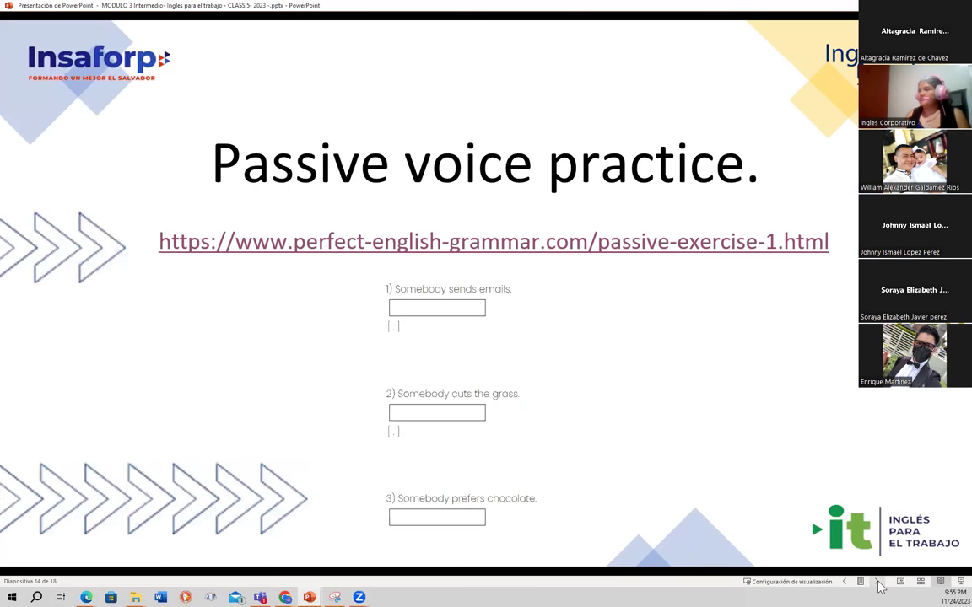